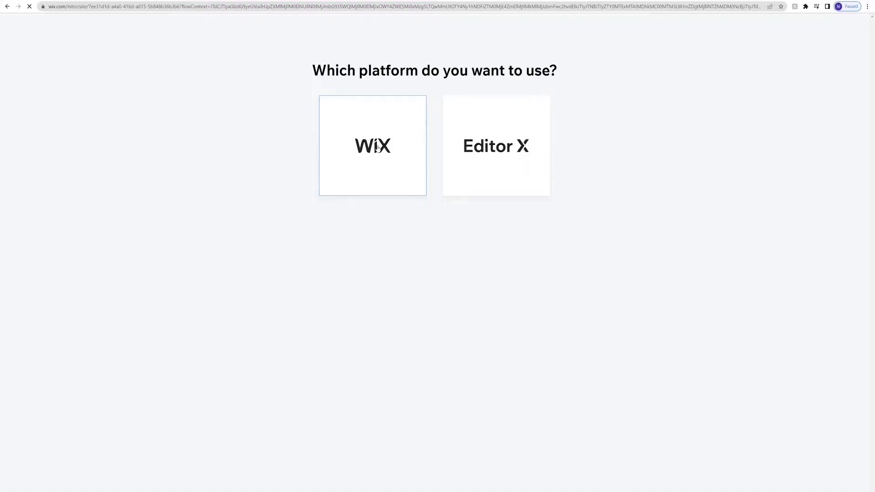
Step: Choose the Wix platform and set the website type to Real Estate Landing Page
{"action": "left_click", "coordinate": [377, 148]}
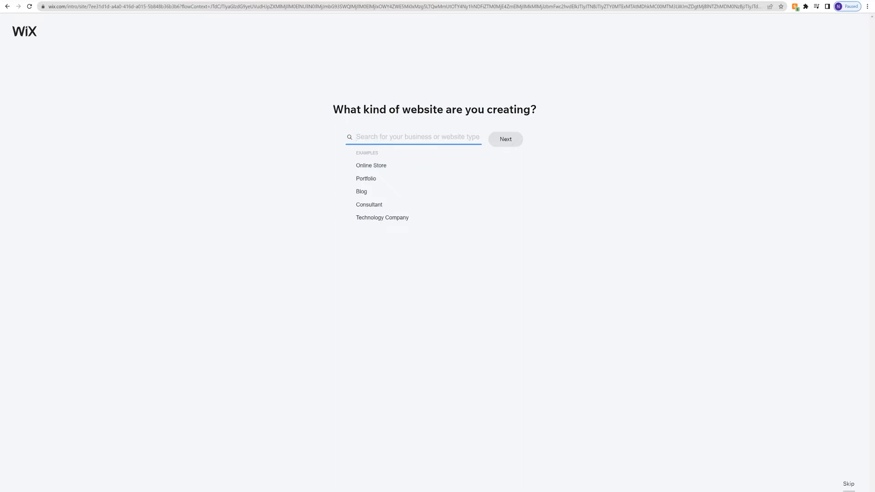
{"action": "type", "text": "real estate"}
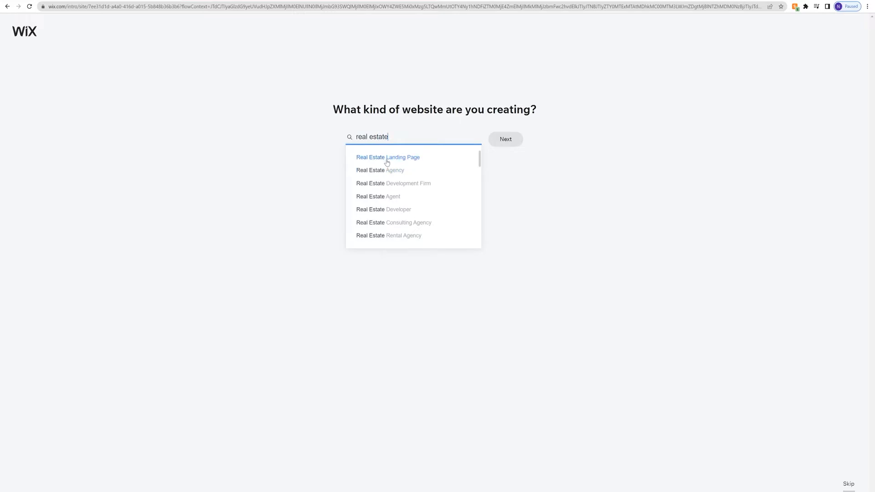
{"action": "left_click", "coordinate": [387, 163]}
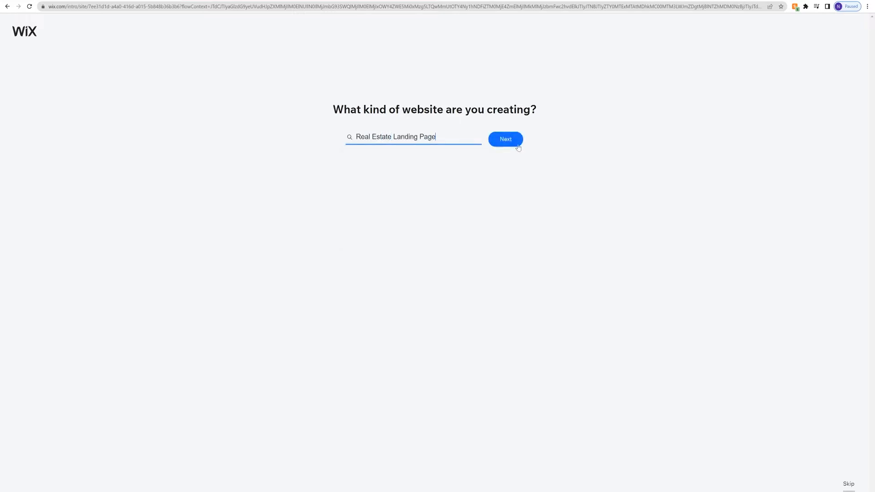
{"action": "left_click", "coordinate": [506, 139]}
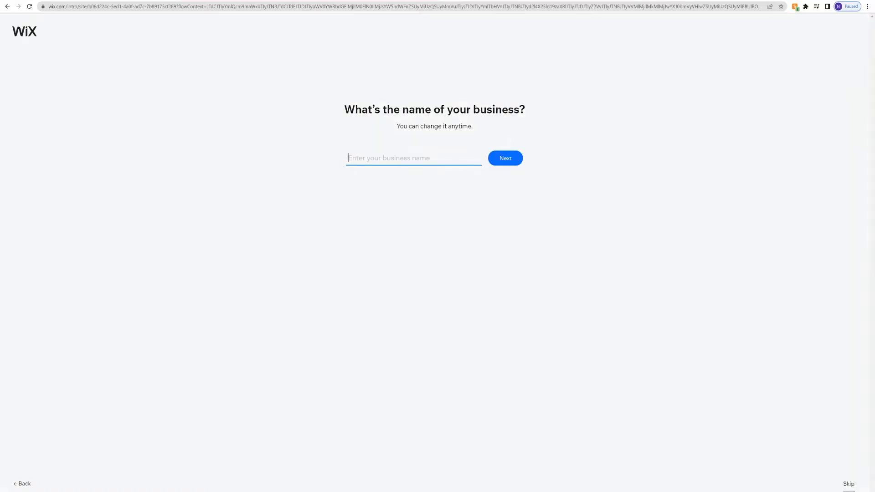
Step: Name the business "realestatesupersuperachievers" and skip choosing features to add to the website
{"action": "type", "text": "realestatesupersuperachievers"}
{"action": "left_click", "coordinate": [502, 163]}
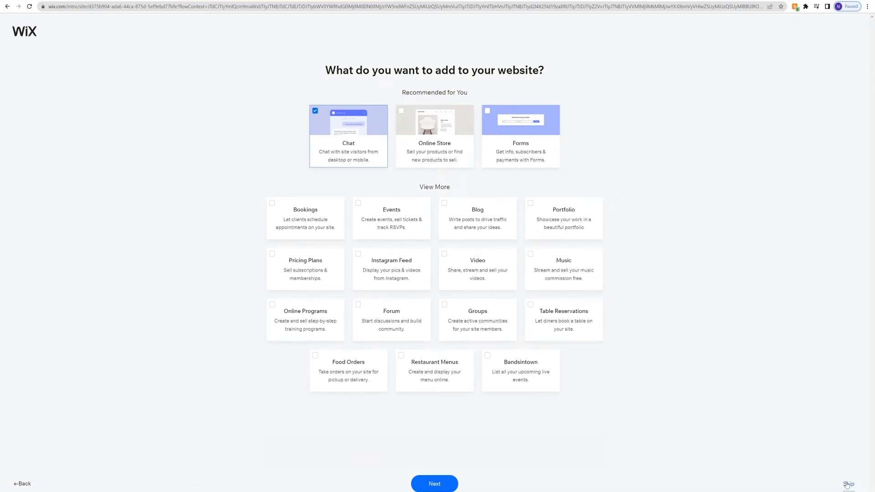
{"action": "left_click", "coordinate": [847, 483]}
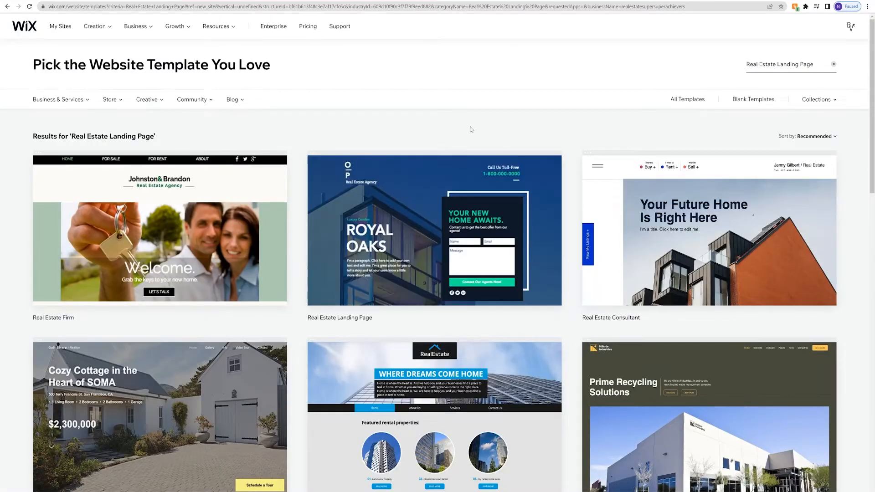
Step: Open the blank Strip Header Layout template in the editor and dismiss the introductory overlay
{"action": "left_click", "coordinate": [742, 103]}
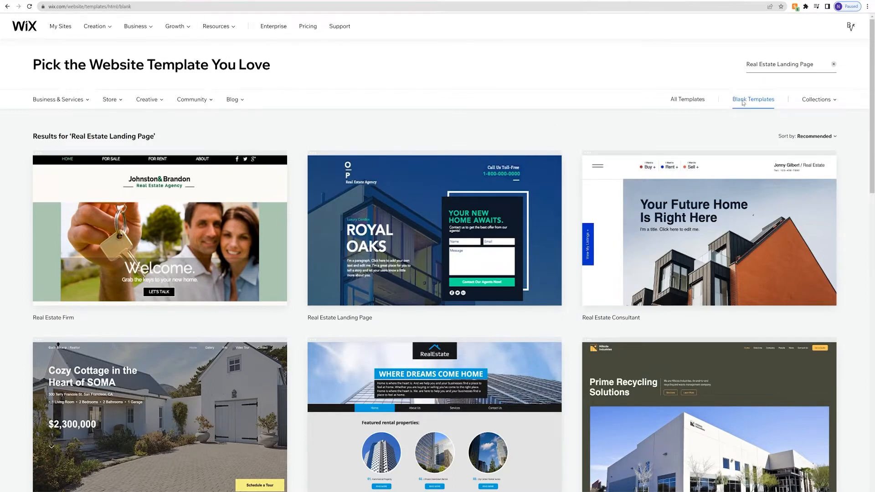
{"action": "scroll", "coordinate": [538, 87], "scroll_direction": "down", "scroll_amount": 3}
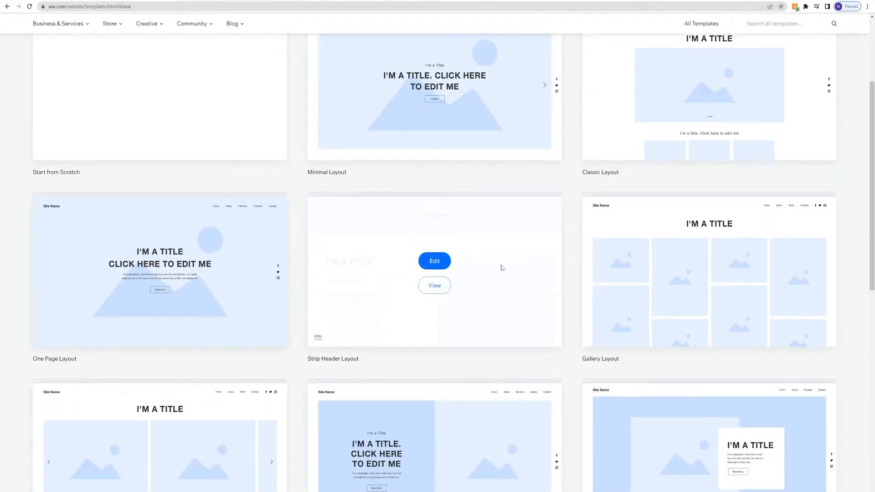
{"action": "left_click", "coordinate": [441, 263]}
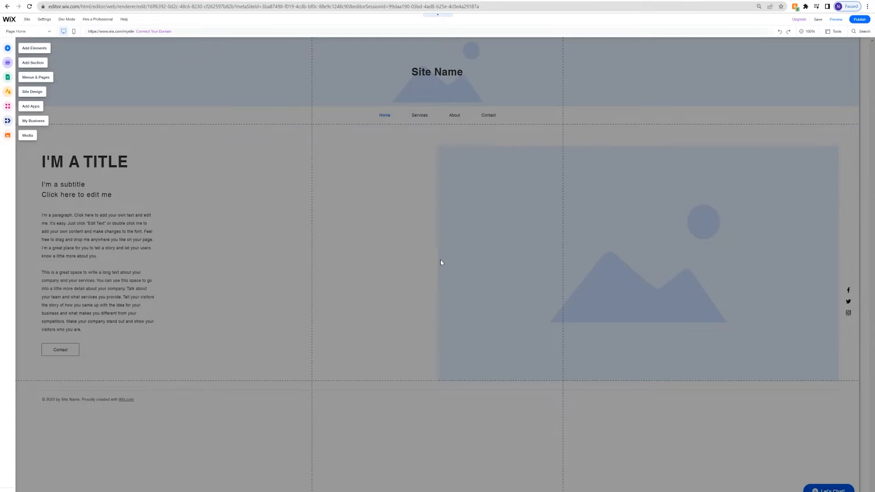
{"action": "left_click", "coordinate": [440, 262]}
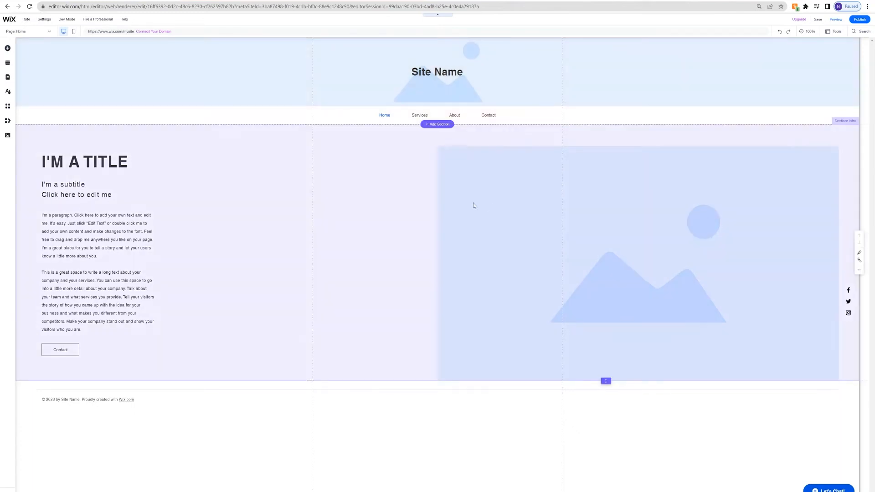
{"action": "left_click", "coordinate": [603, 209]}
{"action": "left_click", "coordinate": [130, 169]}
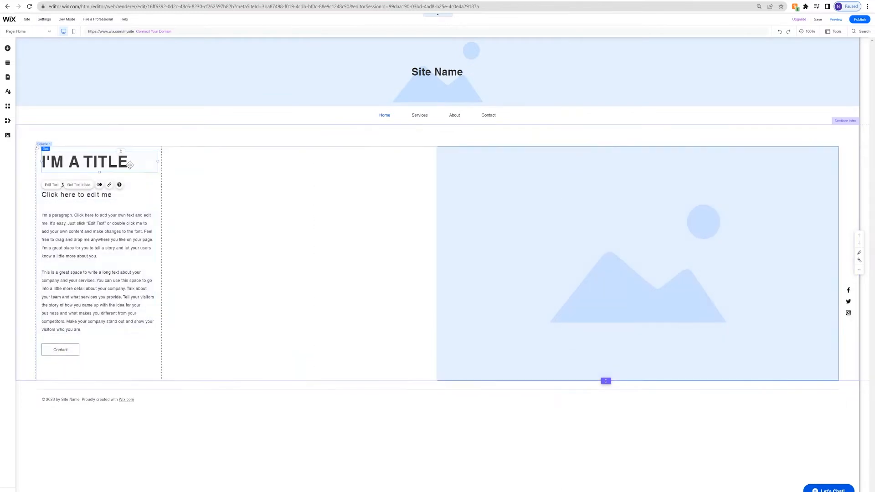
{"action": "left_click", "coordinate": [133, 196]}
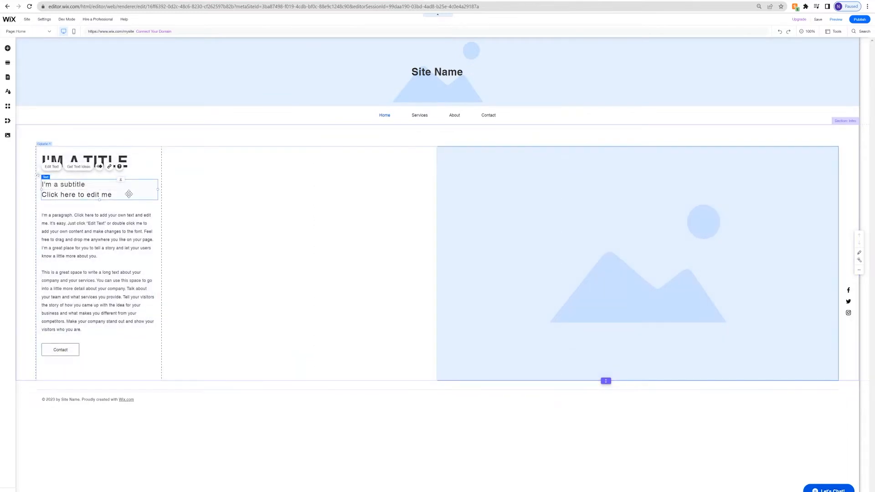
{"action": "left_click", "coordinate": [95, 235]}
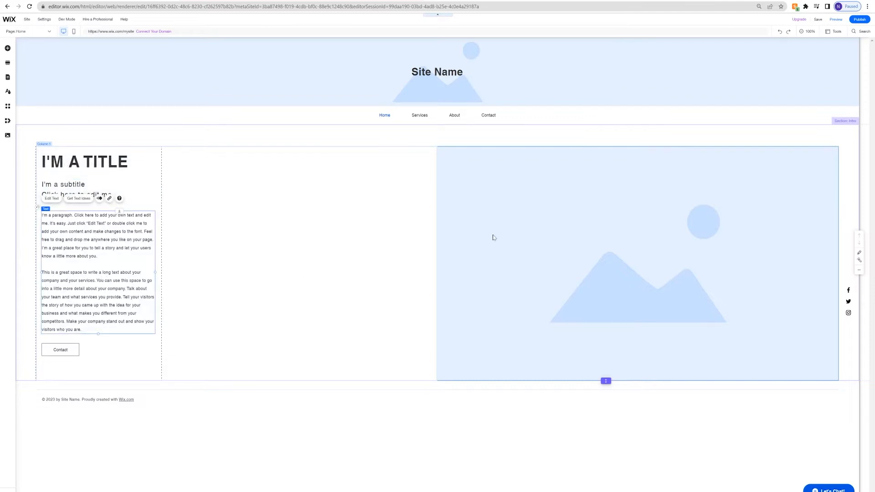
Step: Open the Wix image library for the placeholder image column's background and search it for "luxury"
{"action": "left_click", "coordinate": [590, 250]}
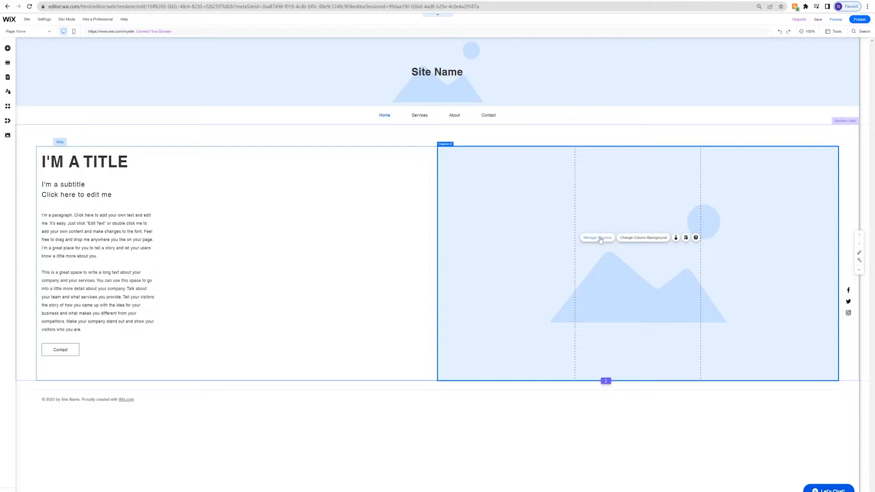
{"action": "left_click", "coordinate": [623, 241]}
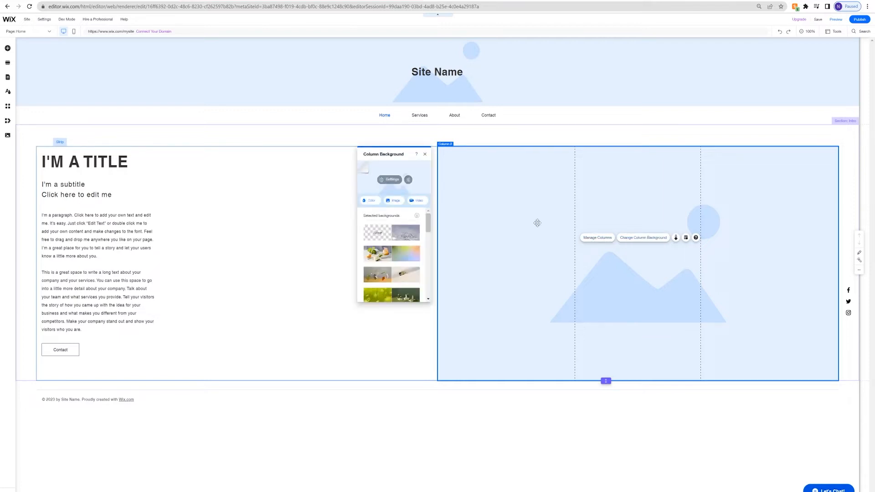
{"action": "left_click", "coordinate": [391, 204]}
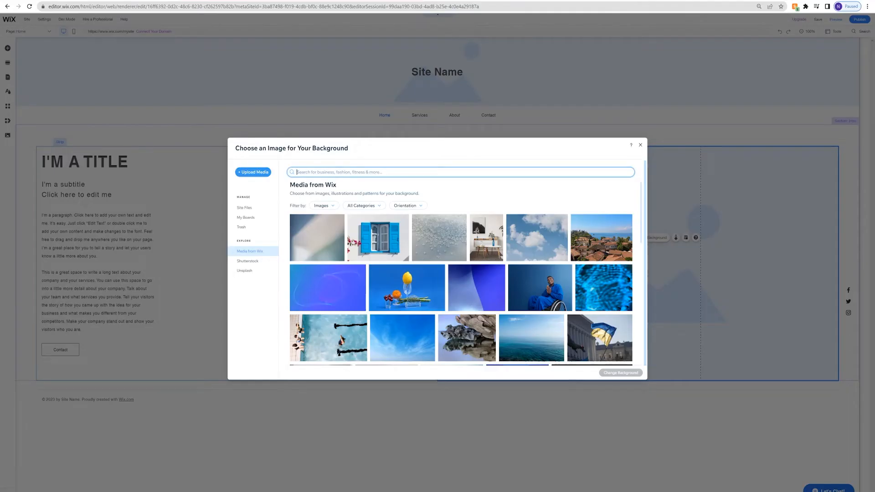
{"action": "type", "text": "luxury"}
{"action": "key", "text": "Return"}
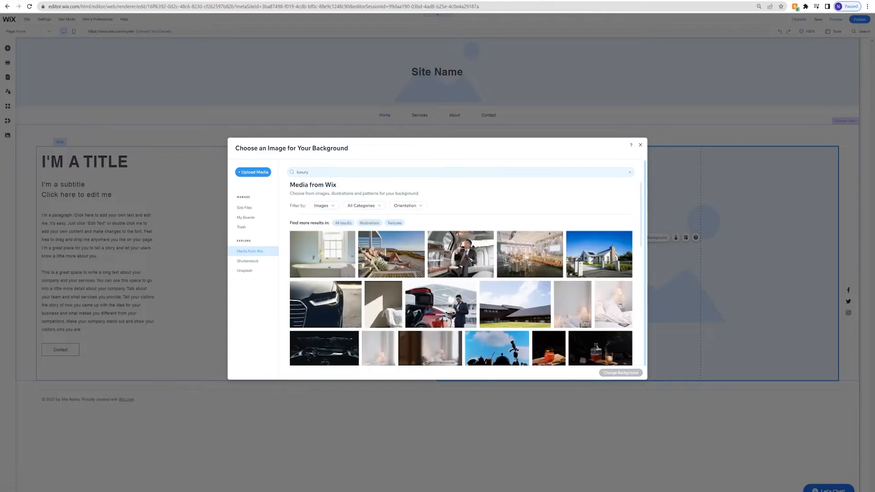
{"action": "scroll", "coordinate": [429, 233], "scroll_direction": "down", "scroll_amount": 1}
Step: Search for "luxury real estate" and apply the photo of the modern cream house with a pool as the column background
{"action": "double_click", "coordinate": [302, 171]}
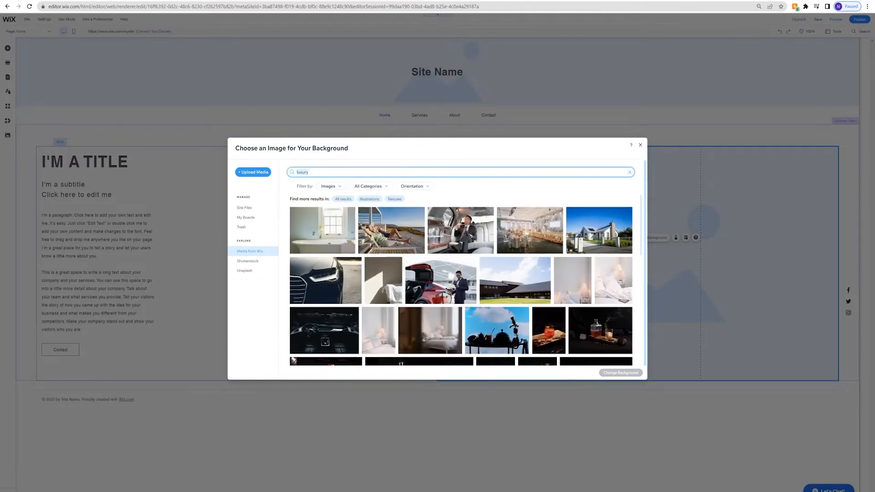
{"action": "left_click", "coordinate": [310, 173]}
{"action": "key", "text": "Return"}
{"action": "scroll", "coordinate": [532, 283], "scroll_direction": "down", "scroll_amount": 5}
{"action": "scroll", "coordinate": [532, 283], "scroll_direction": "down", "scroll_amount": 2}
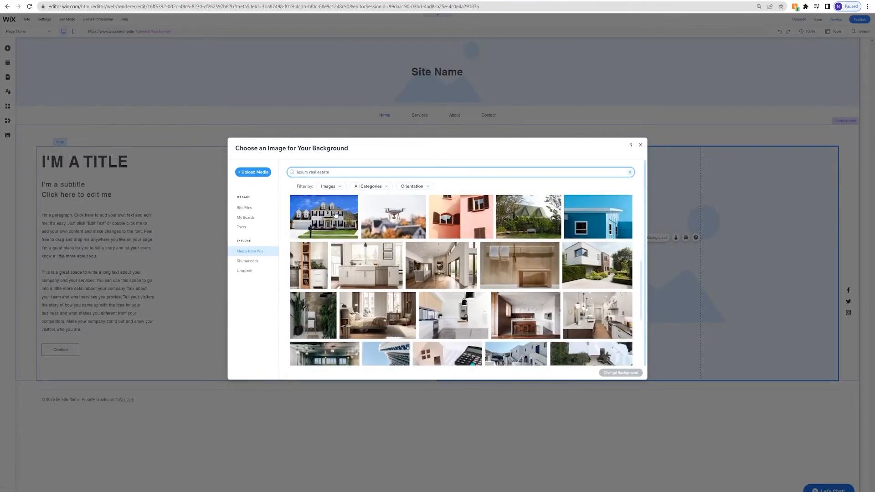
{"action": "scroll", "coordinate": [482, 253], "scroll_direction": "down", "scroll_amount": 2}
{"action": "scroll", "coordinate": [482, 253], "scroll_direction": "down", "scroll_amount": 2}
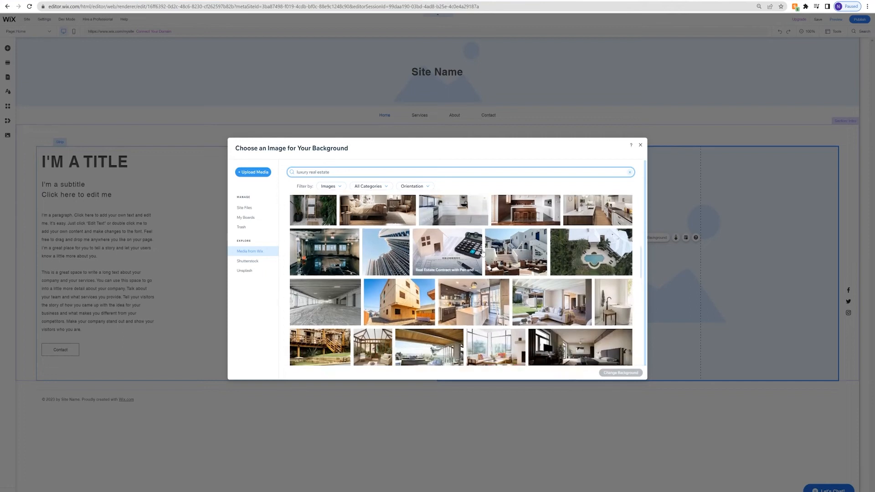
{"action": "scroll", "coordinate": [483, 253], "scroll_direction": "down", "scroll_amount": 5}
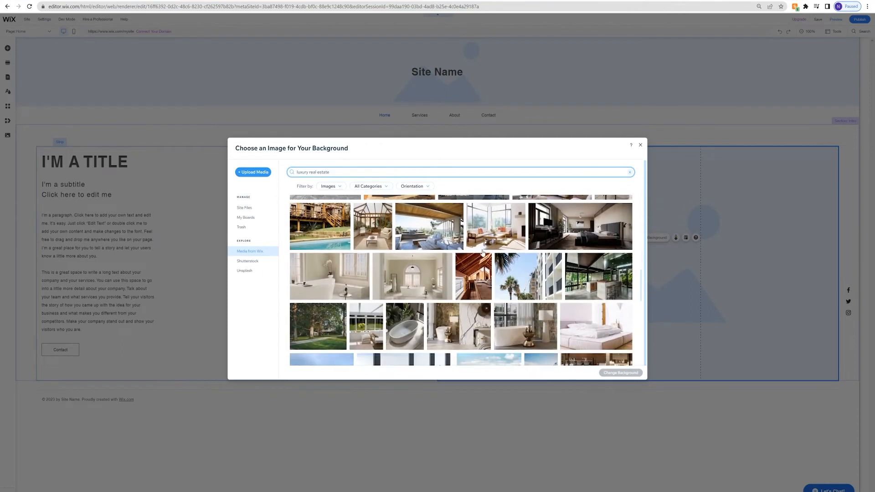
{"action": "left_click", "coordinate": [319, 307]}
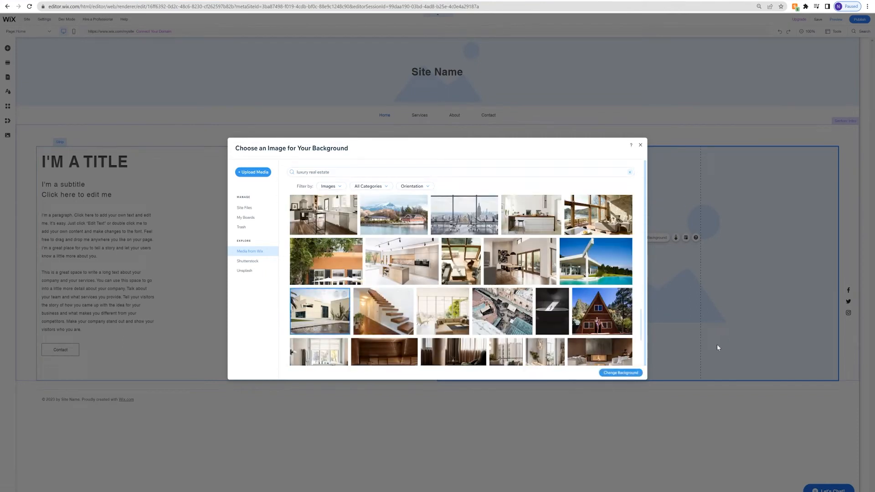
{"action": "left_click", "coordinate": [622, 373]}
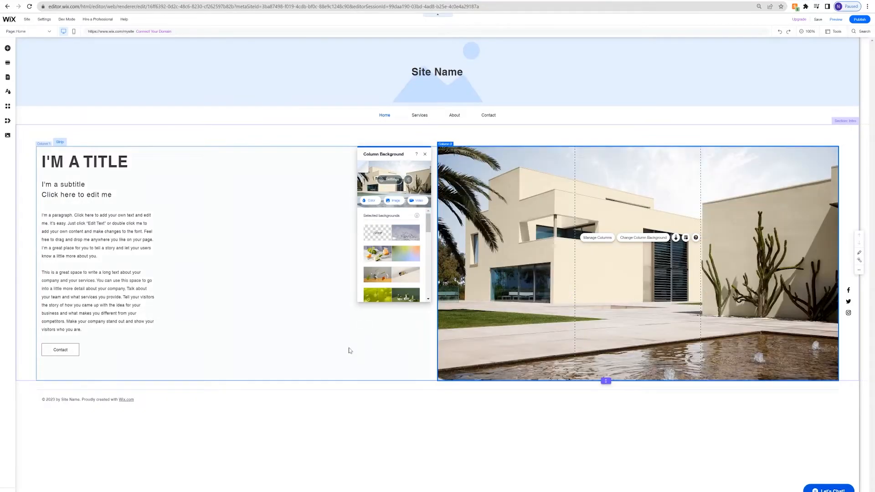
{"action": "left_click", "coordinate": [294, 284]}
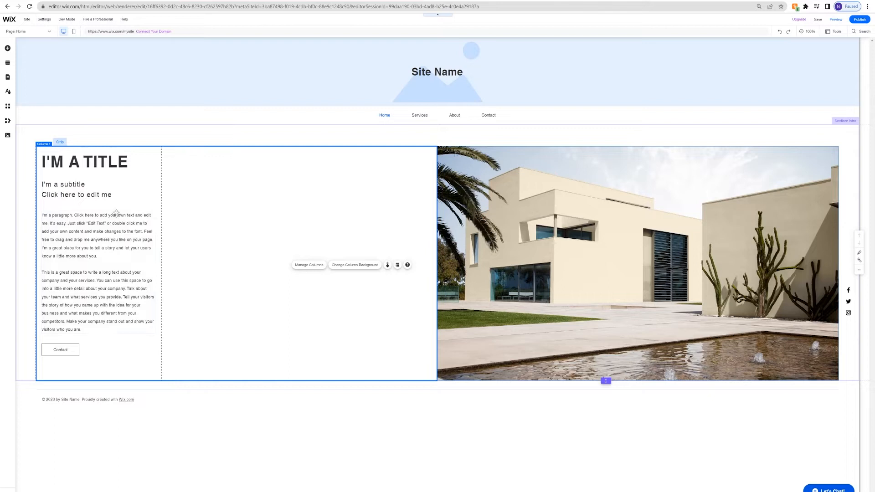
Step: Replace the "I'M A TITLE" heading with "Real Estate With Your Name"
{"action": "left_click", "coordinate": [83, 166]}
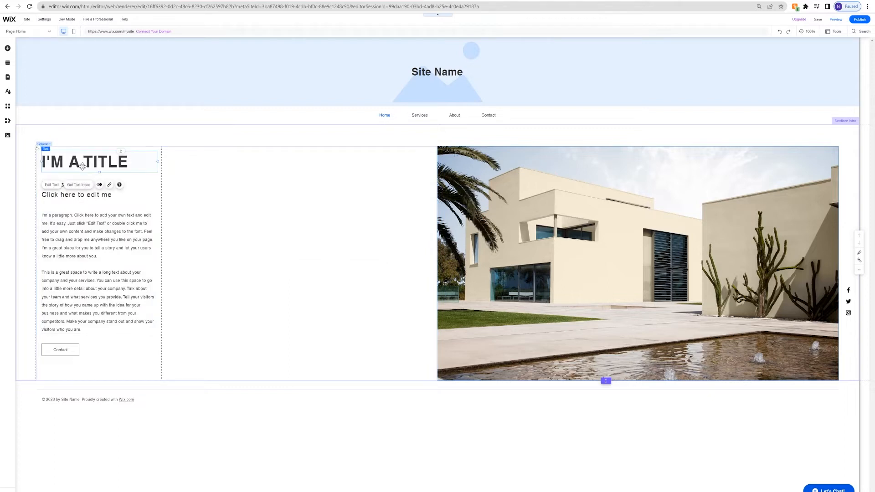
{"action": "double_click", "coordinate": [83, 166]}
{"action": "type", "text": "Real Estate "}
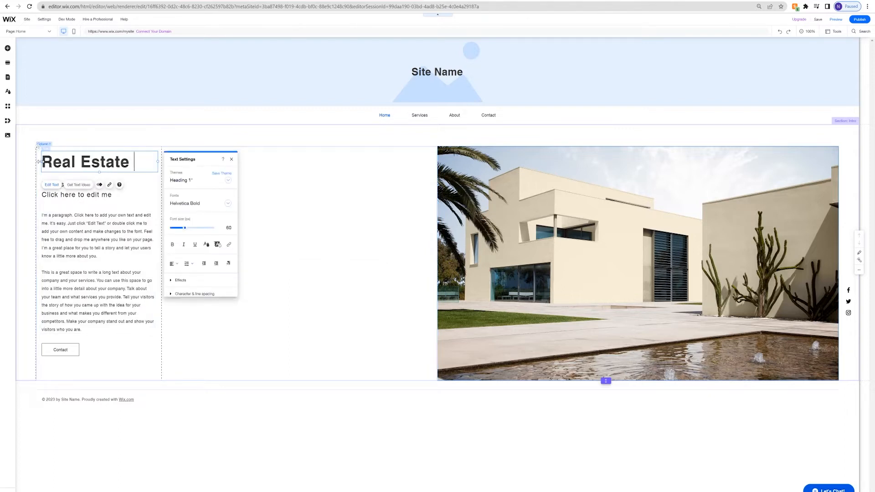
{"action": "type", "text": "With Your NAme"}
{"action": "key", "text": "BackSpace"}
{"action": "key", "text": "BackSpace"}
{"action": "key", "text": "BackSpace"}
{"action": "key", "text": "BackSpace"}
{"action": "type", "text": "Name"}
{"action": "key", "text": "Escape"}
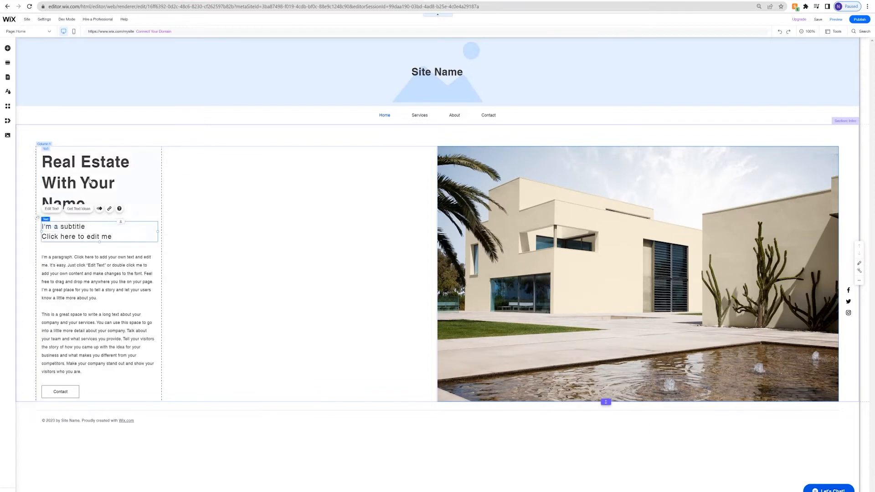
Step: Widen the heading's text box slightly and break the line after "Real Estate" so "With Your Name" sits below
{"action": "mouse_move", "coordinate": [157, 183]}
{"action": "left_mouse_down"}
{"action": "mouse_move", "coordinate": [180, 180]}
{"action": "mouse_move", "coordinate": [172, 180]}
{"action": "left_mouse_up"}
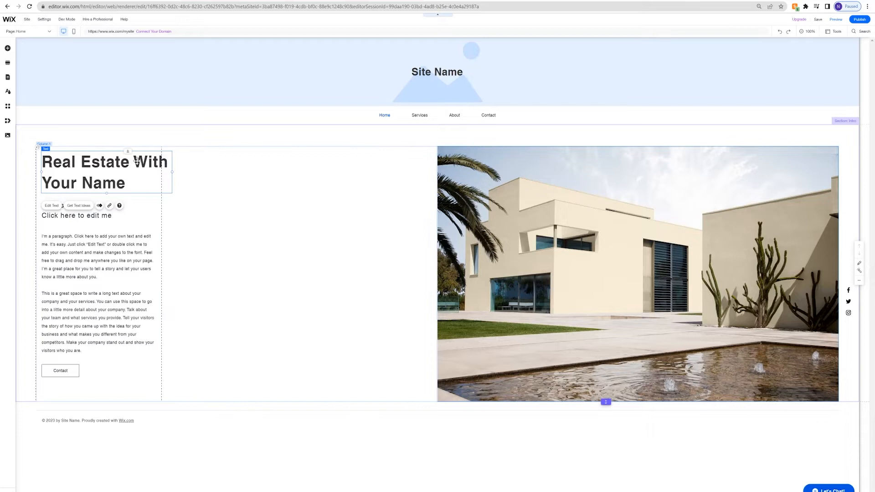
{"action": "double_click", "coordinate": [139, 176]}
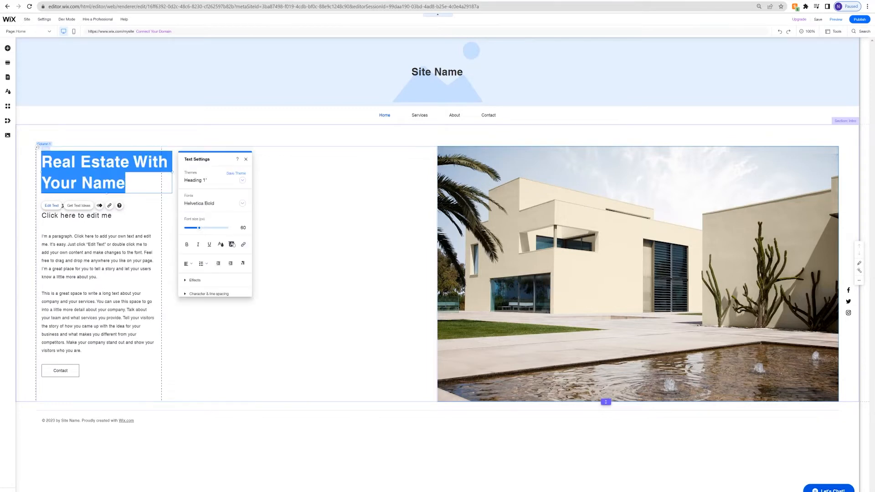
{"action": "left_click", "coordinate": [130, 162]}
{"action": "key", "text": "BackSpace"}
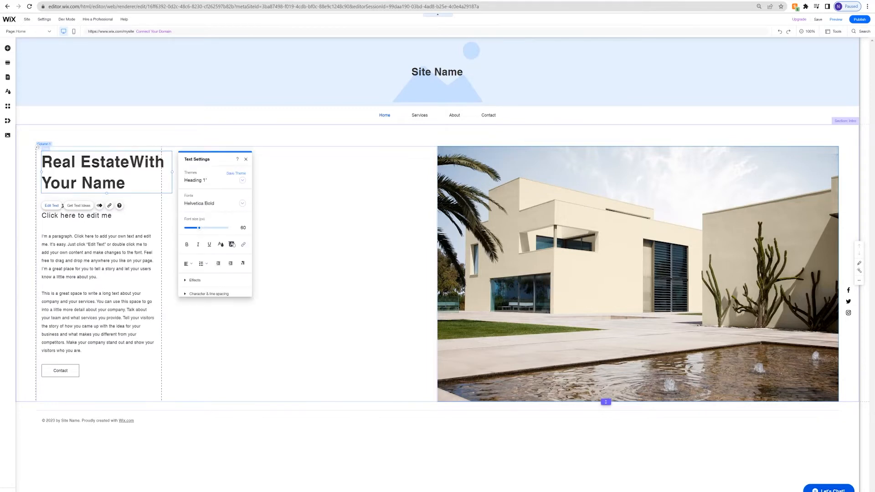
{"action": "key", "text": "Return"}
{"action": "left_click", "coordinate": [154, 202]}
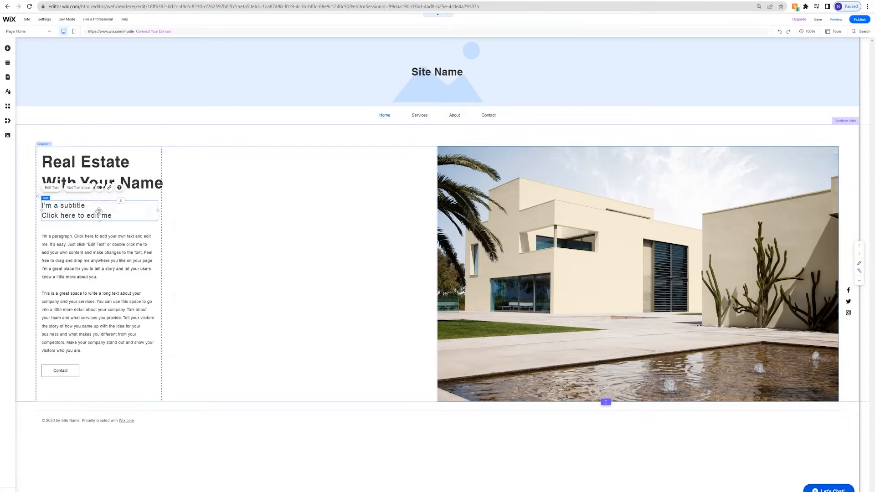
Step: Replace the two-line subtitle under the heading with "Find your luxury real estate me"
{"action": "double_click", "coordinate": [86, 208]}
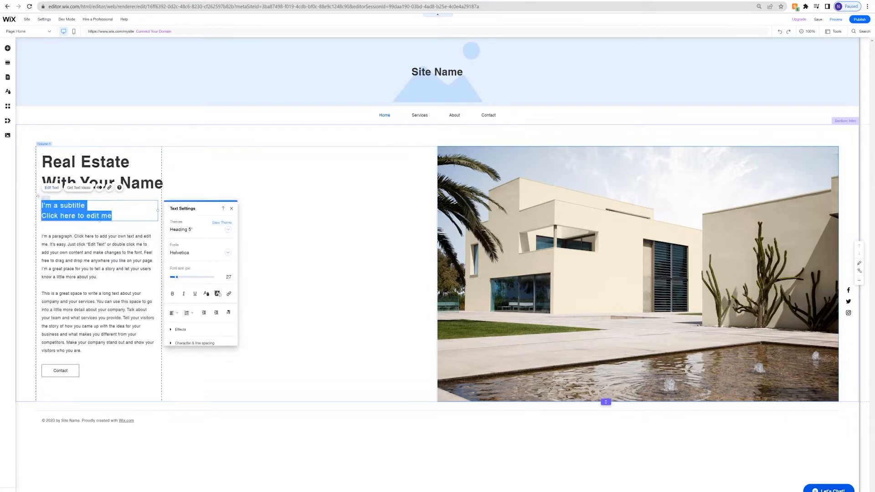
{"action": "type", "text": "Find your lux"}
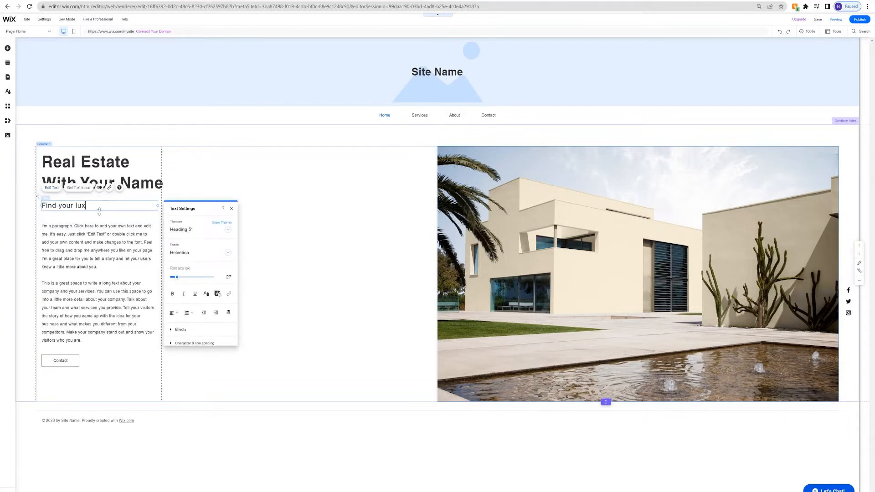
{"action": "type", "text": "ury real estaet with y"}
{"action": "key", "text": "BackSpace"}
{"action": "key", "text": "BackSpace"}
{"action": "key", "text": "BackSpace"}
{"action": "key", "text": "BackSpace"}
{"action": "key", "text": "BackSpace"}
{"action": "key", "text": "BackSpace"}
{"action": "key", "text": "BackSpace"}
{"action": "key", "text": "BackSpace"}
{"action": "key", "text": "BackSpace"}
{"action": "type", "text": "te me"}
Step: Set the font of the "Real Estate With Your Name" heading to Lulo Clean
{"action": "left_click", "coordinate": [144, 191]}
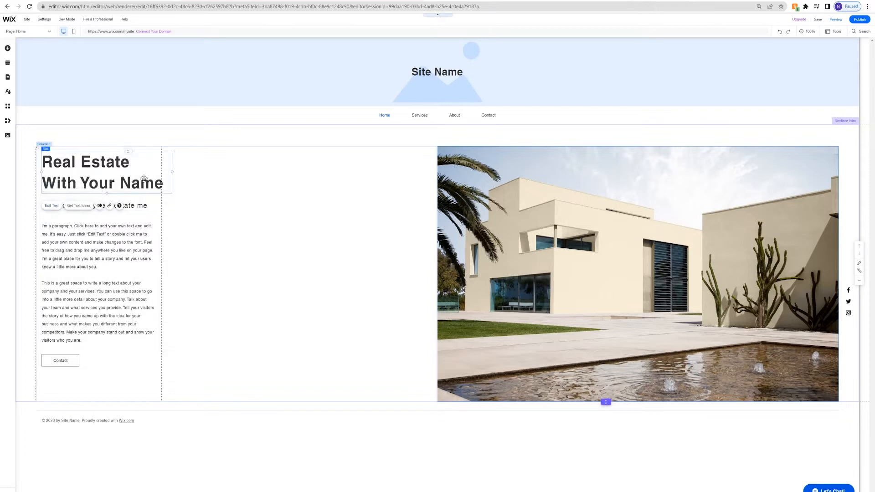
{"action": "double_click", "coordinate": [143, 178]}
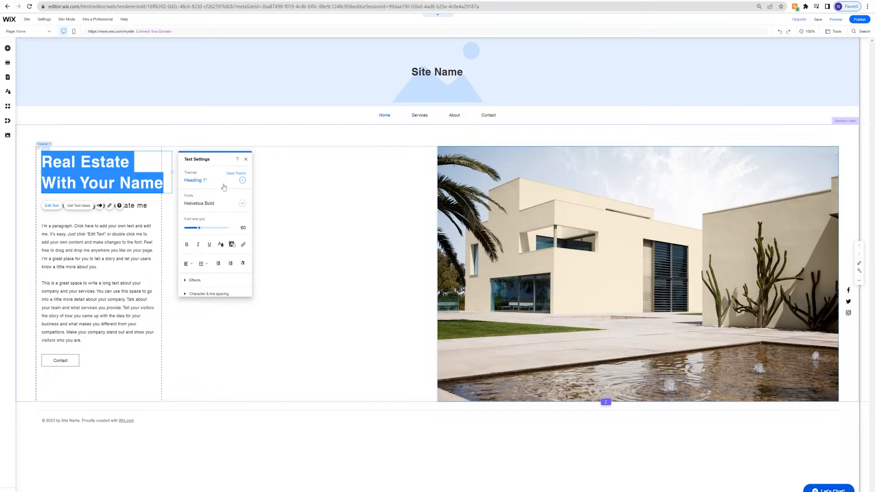
{"action": "left_click", "coordinate": [225, 203]}
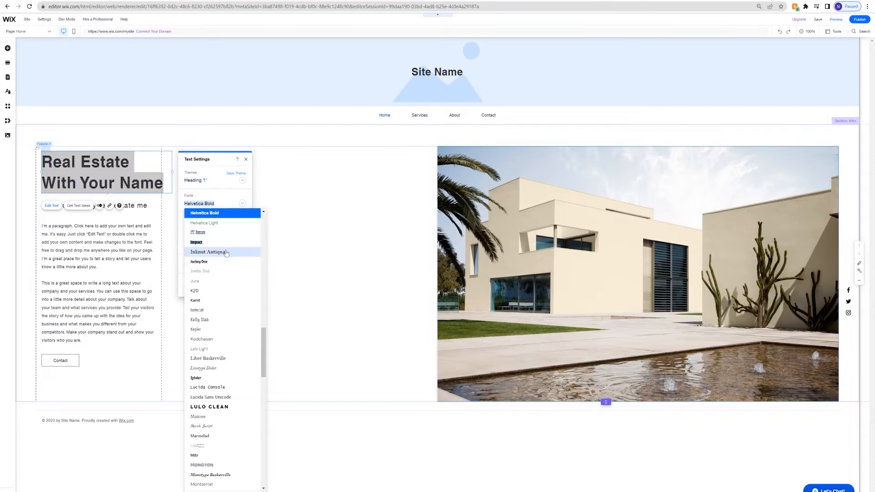
{"action": "scroll", "coordinate": [225, 253], "scroll_direction": "down", "scroll_amount": 3}
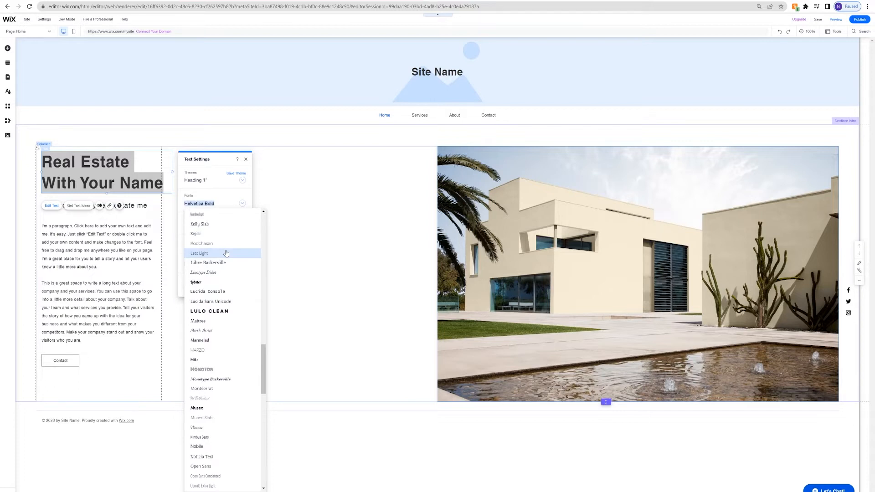
{"action": "scroll", "coordinate": [239, 279], "scroll_direction": "down", "scroll_amount": 1}
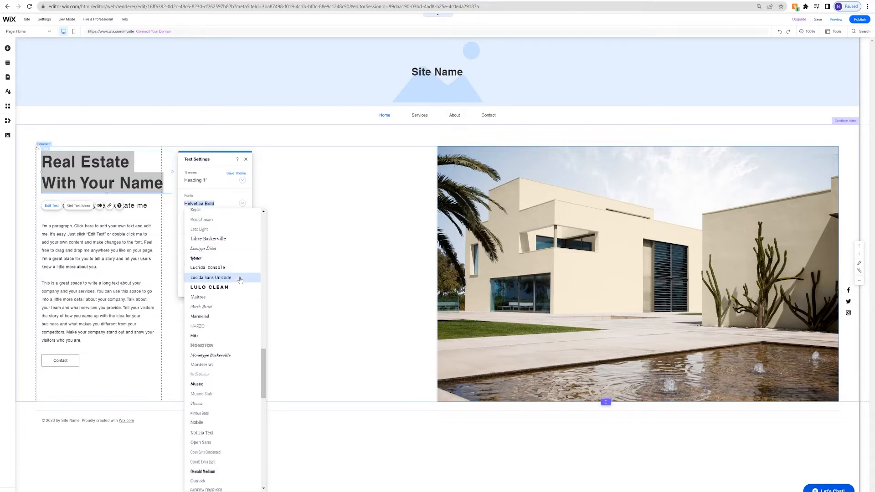
{"action": "left_click", "coordinate": [221, 288]}
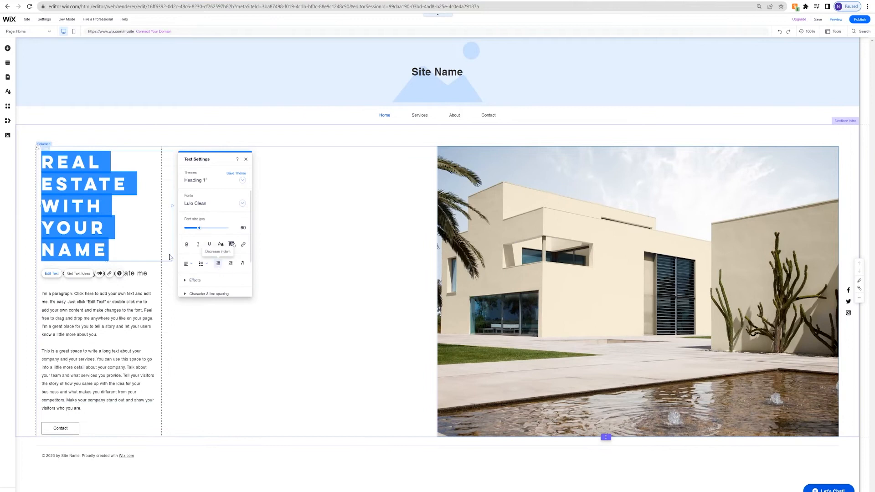
Step: Widen the heading's text box so the text fits on two lines, "Real Estate" and "With Your Name"
{"action": "left_click", "coordinate": [169, 206]}
{"action": "left_click", "coordinate": [285, 201]}
{"action": "left_click_drag", "start_coordinate": [172, 205], "coordinate": [259, 182]}
{"action": "left_click", "coordinate": [158, 197]}
Step: Apply text effect C, a drop shadow, to the whole two-line heading
{"action": "triple_click", "coordinate": [144, 181]}
{"action": "left_click_drag", "start_coordinate": [252, 185], "coordinate": [41, 163]}
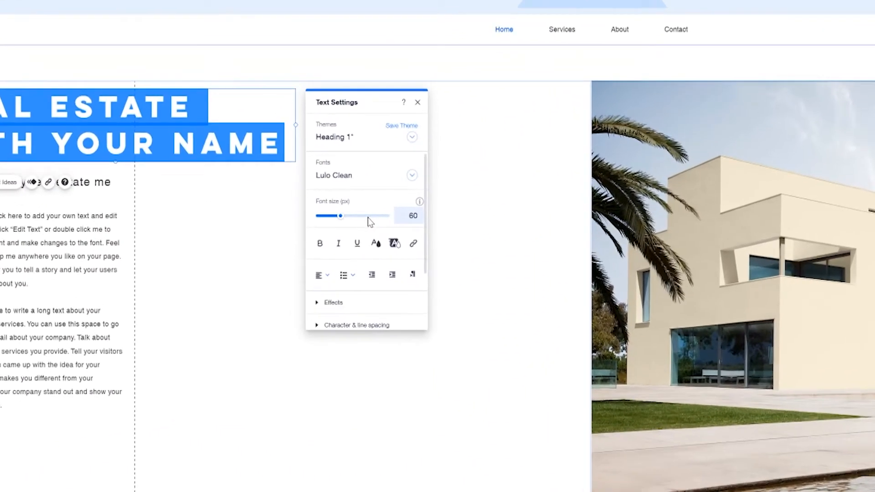
{"action": "scroll", "coordinate": [302, 232], "scroll_direction": "down", "scroll_amount": 2}
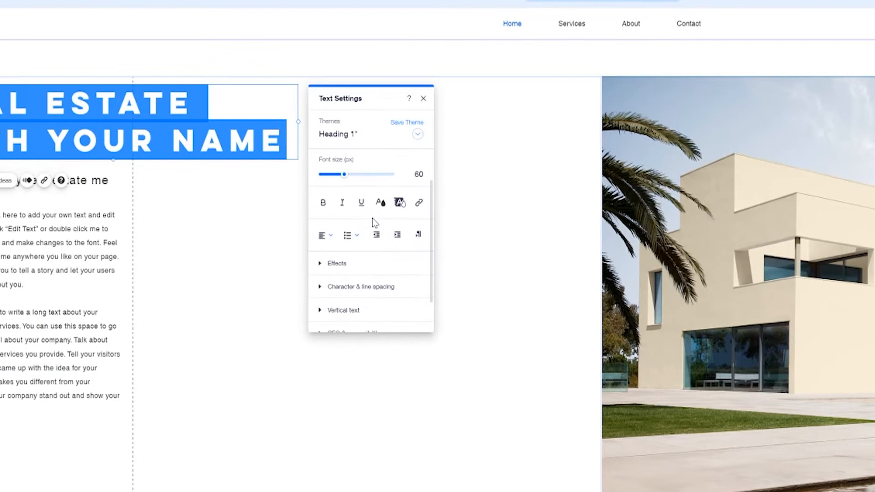
{"action": "scroll", "coordinate": [359, 185], "scroll_direction": "up", "scroll_amount": 2}
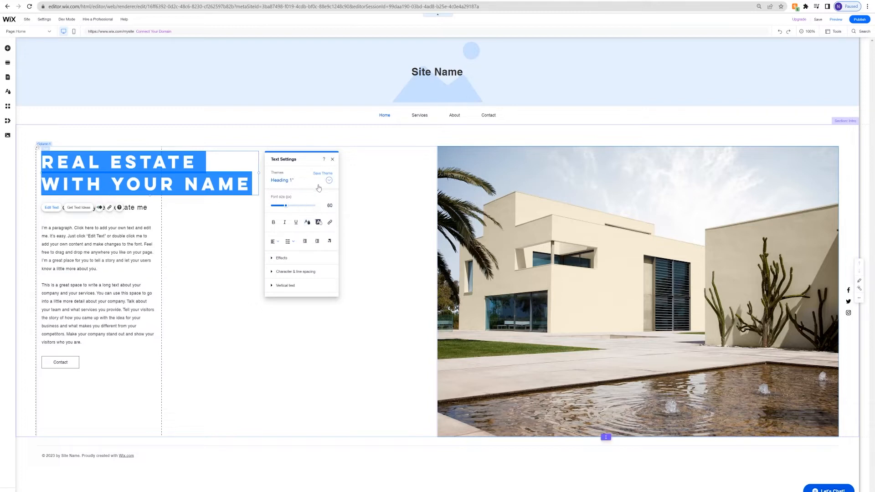
{"action": "left_click", "coordinate": [282, 258]}
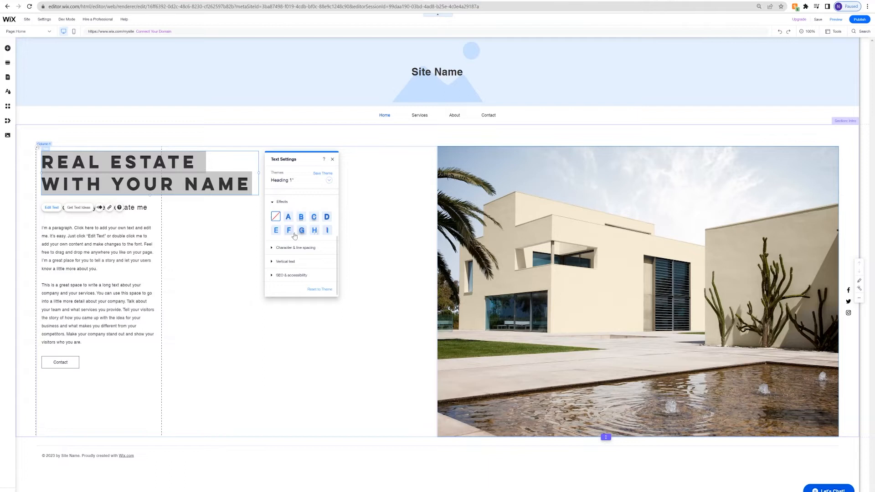
{"action": "left_click", "coordinate": [314, 217]}
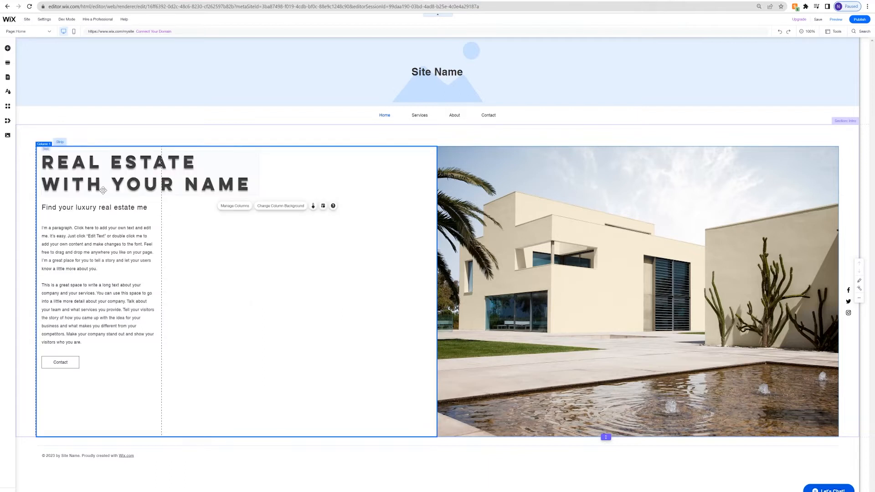
Step: Change the end of the subtitle so it reads "Find your luxury real estate my name"
{"action": "left_click", "coordinate": [120, 208]}
{"action": "double_click", "coordinate": [119, 208]}
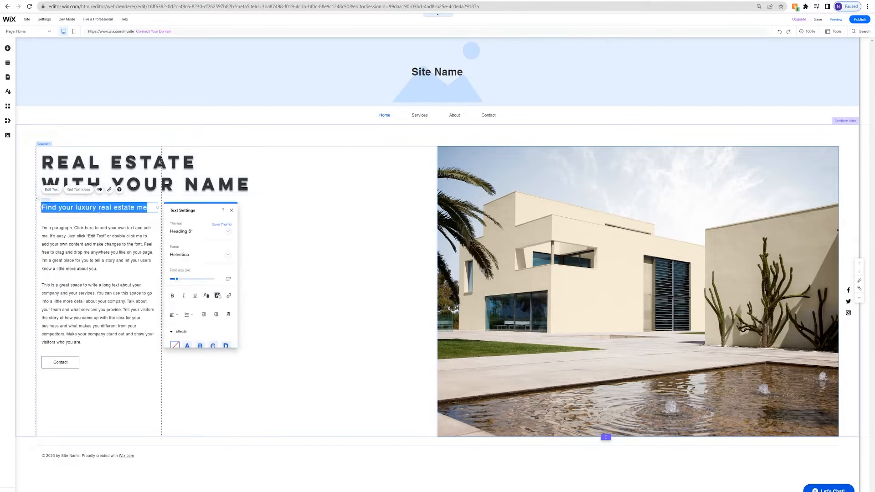
{"action": "left_click", "coordinate": [135, 208]}
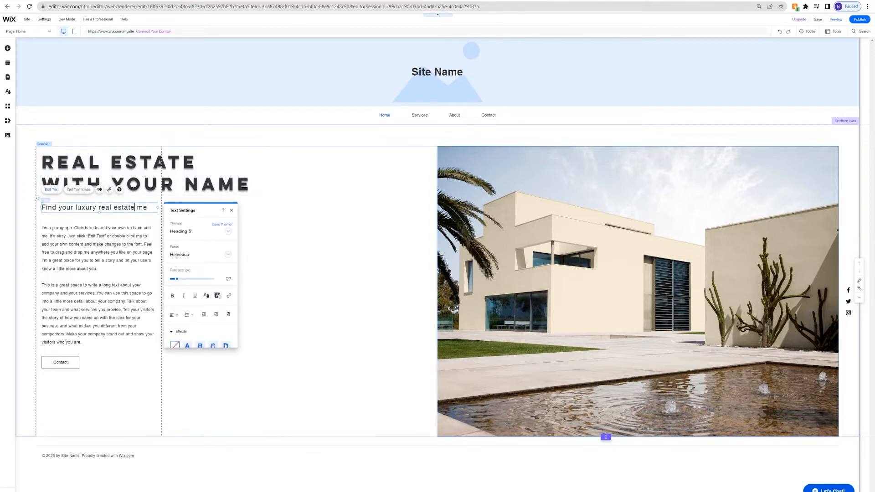
{"action": "type", "text": "y name"}
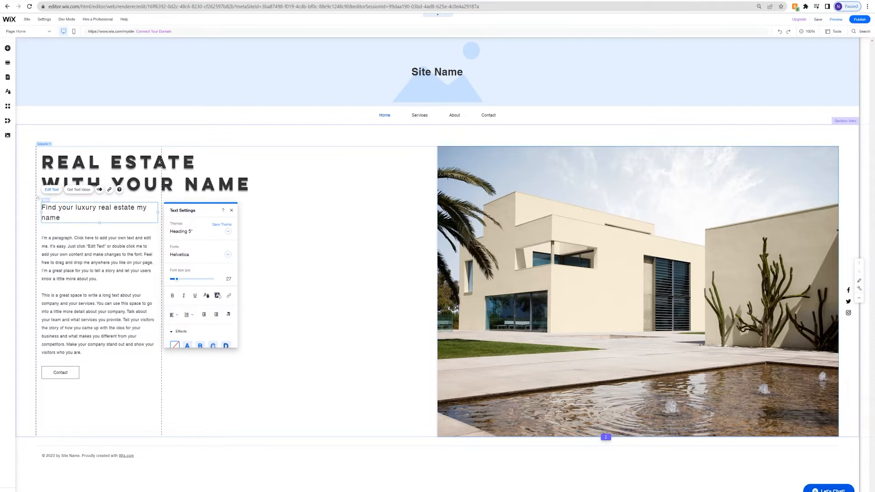
Step: Widen the subtitle's text box so it fits on one line and move it up closer to the heading
{"action": "left_click", "coordinate": [159, 211]}
{"action": "left_click_drag", "start_coordinate": [157, 213], "coordinate": [249, 205]}
{"action": "left_click_drag", "start_coordinate": [130, 206], "coordinate": [131, 201]}
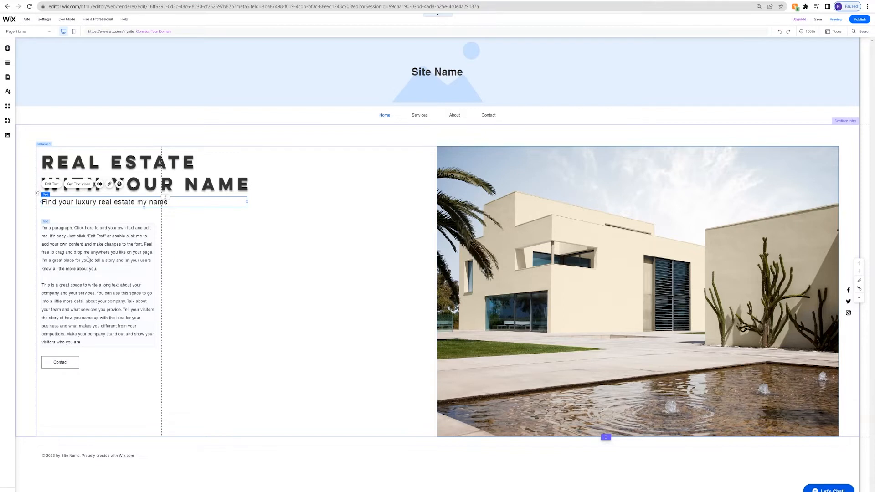
Step: Set the subtitle's font to Impact
{"action": "double_click", "coordinate": [98, 199]}
{"action": "left_click", "coordinate": [297, 250]}
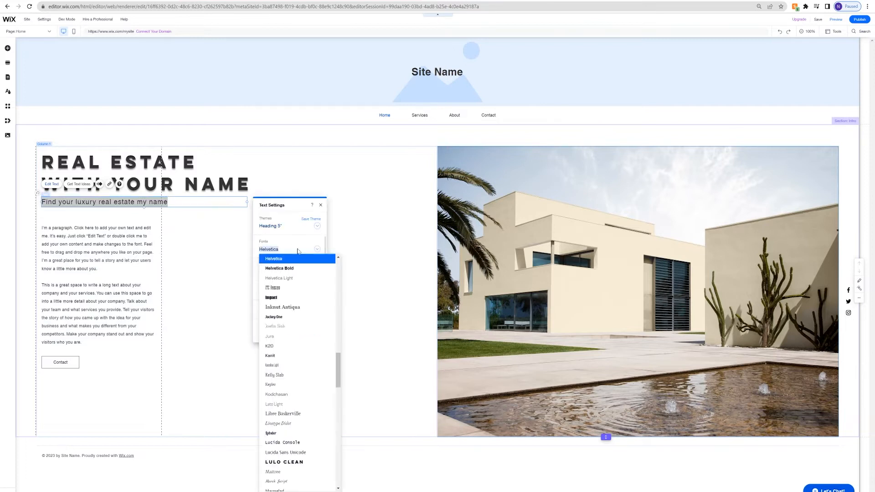
{"action": "left_click", "coordinate": [293, 298]}
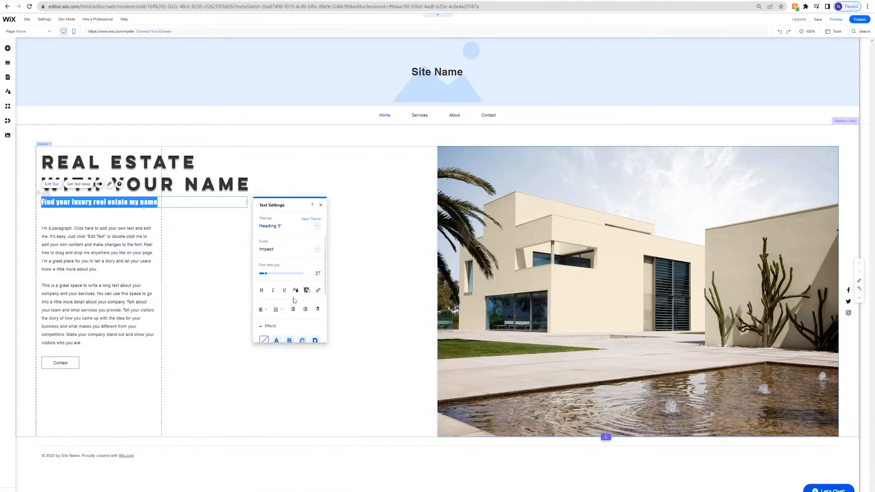
{"action": "left_click", "coordinate": [141, 219]}
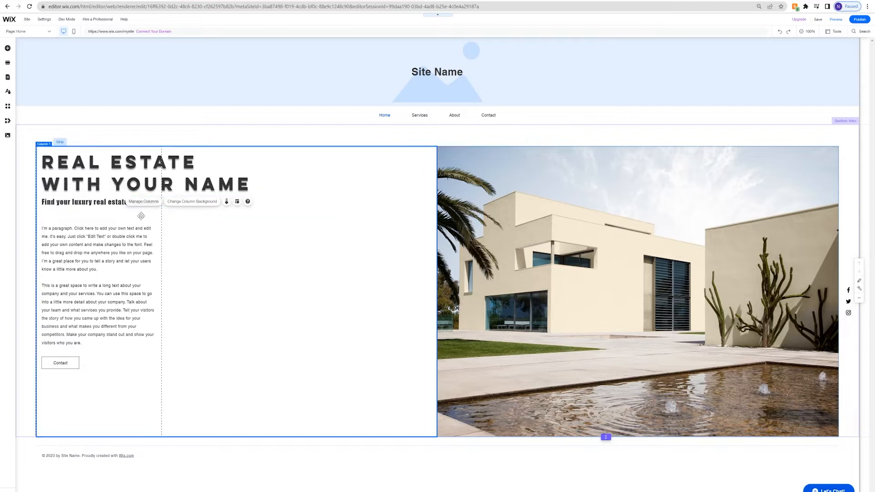
Step: Save the heading's current formatting to the Heading 1 text theme
{"action": "left_click", "coordinate": [118, 184]}
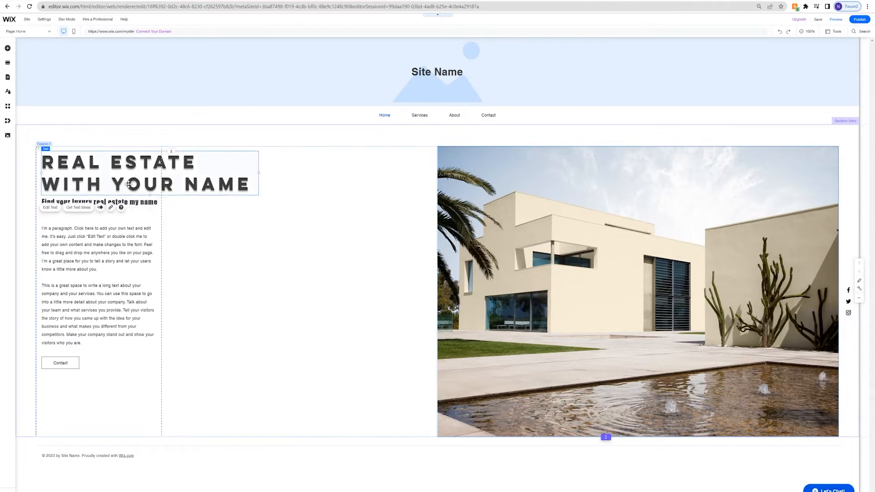
{"action": "double_click", "coordinate": [117, 185]}
{"action": "left_click", "coordinate": [323, 173]}
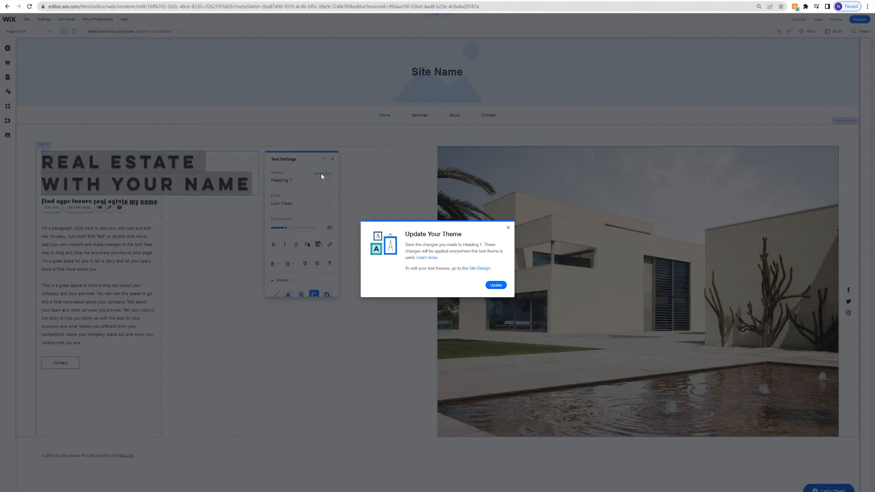
{"action": "left_click", "coordinate": [497, 286]}
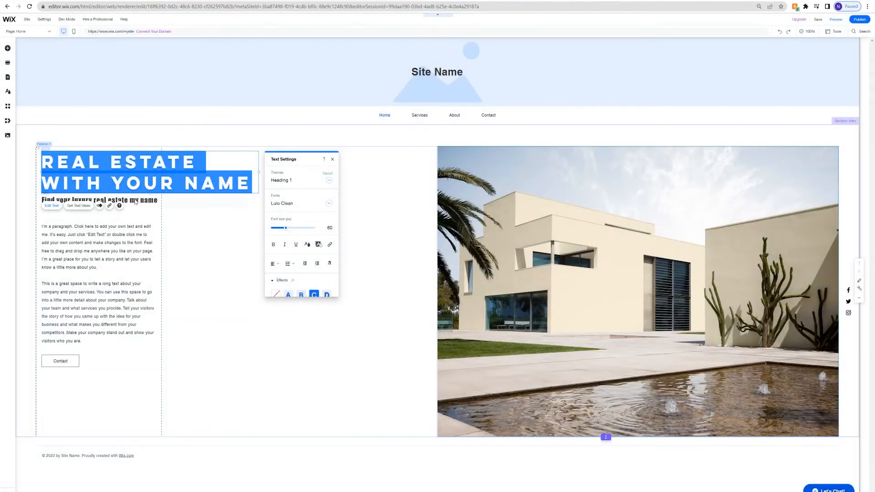
Step: Apply the Heading 2 theme to the subtitle and change its font to Impact
{"action": "left_click", "coordinate": [137, 199]}
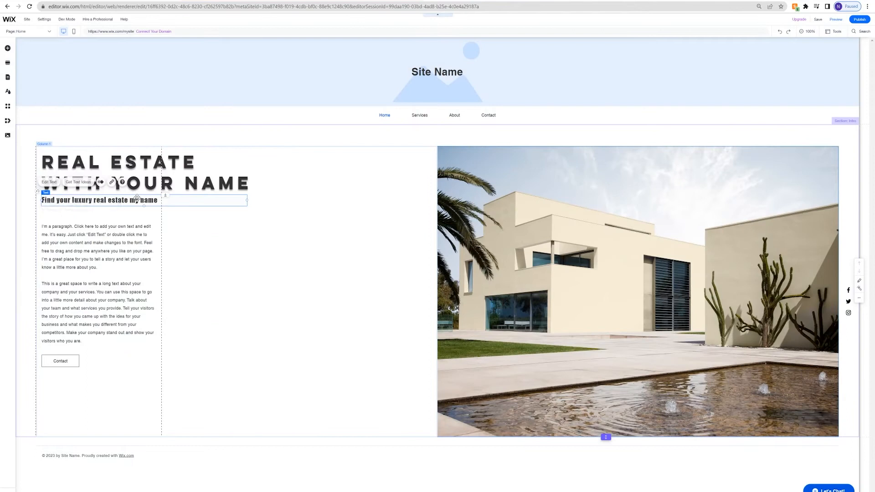
{"action": "double_click", "coordinate": [137, 200]}
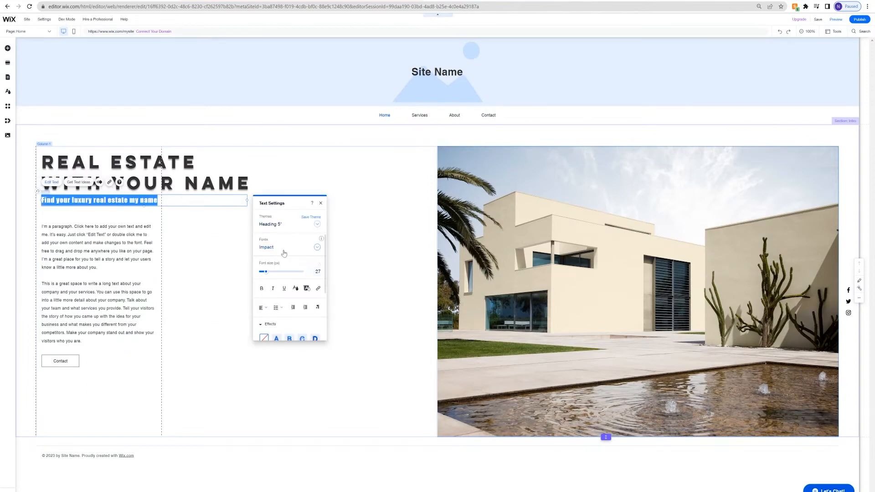
{"action": "left_click", "coordinate": [296, 224]}
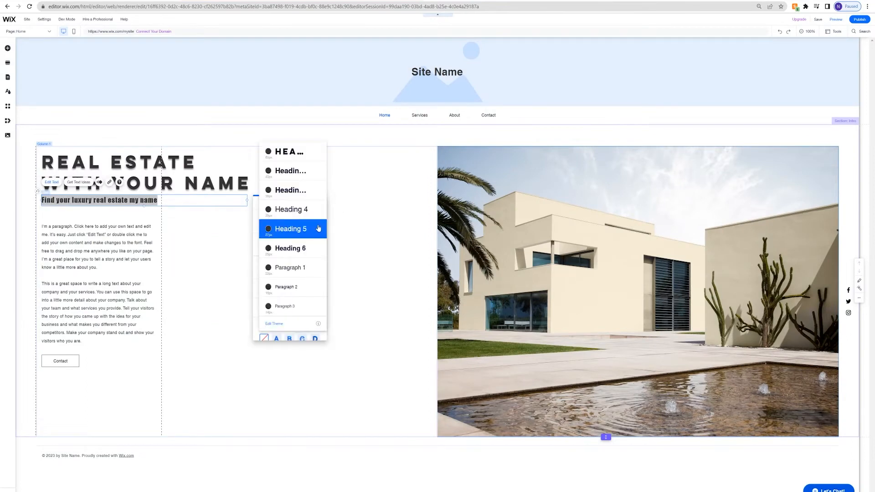
{"action": "left_click", "coordinate": [293, 171]}
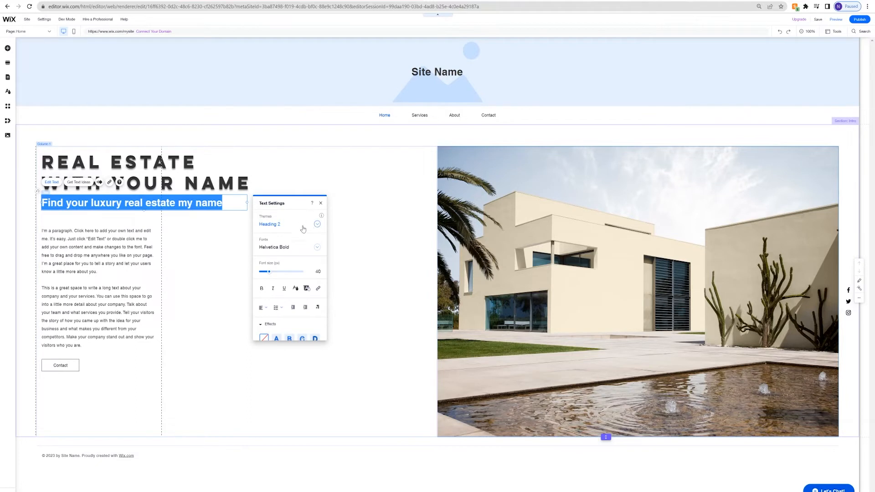
{"action": "left_click", "coordinate": [297, 249]}
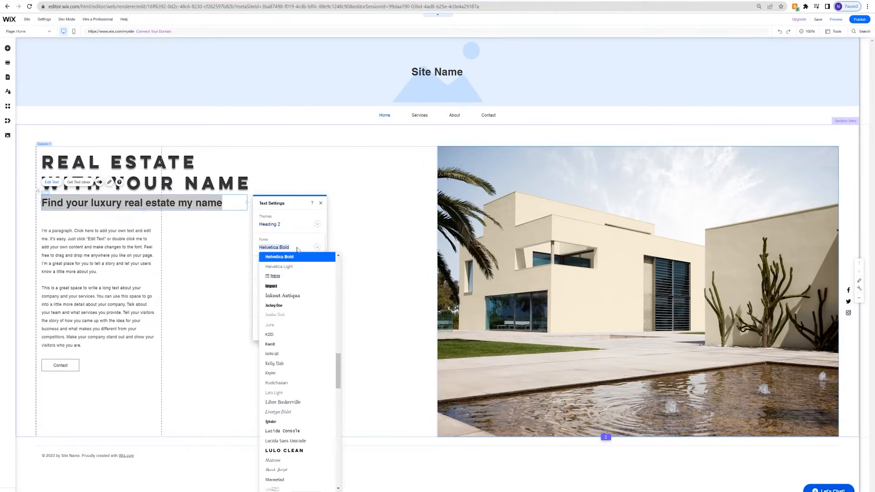
{"action": "left_click", "coordinate": [291, 286]}
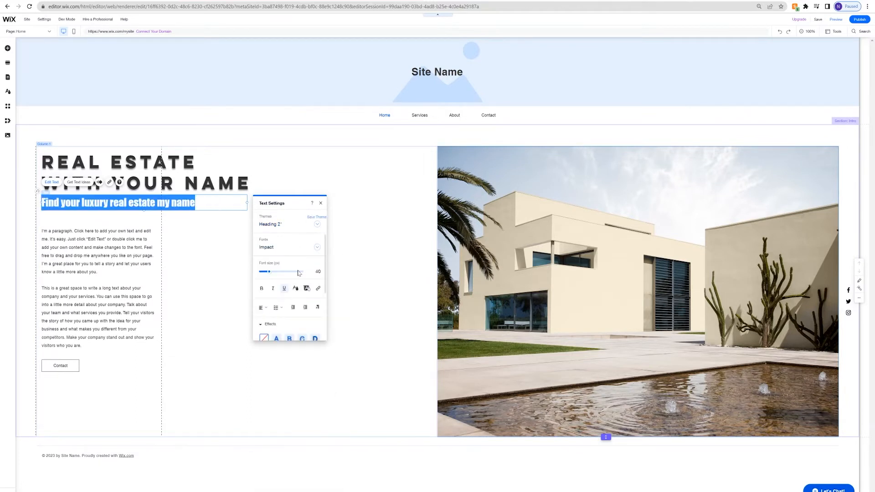
Step: Update the Heading 2 text theme with the subtitle's Impact formatting
{"action": "left_click", "coordinate": [314, 217]}
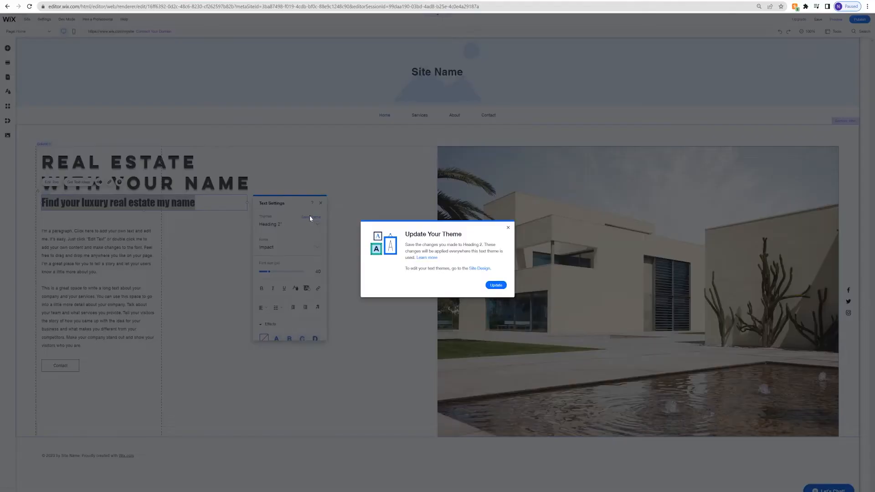
{"action": "left_click", "coordinate": [496, 285]}
{"action": "left_click", "coordinate": [209, 239]}
Step: Move the paragraph up just below the subtitle and widen its text box to the end of the subtitle text
{"action": "left_click", "coordinate": [98, 248]}
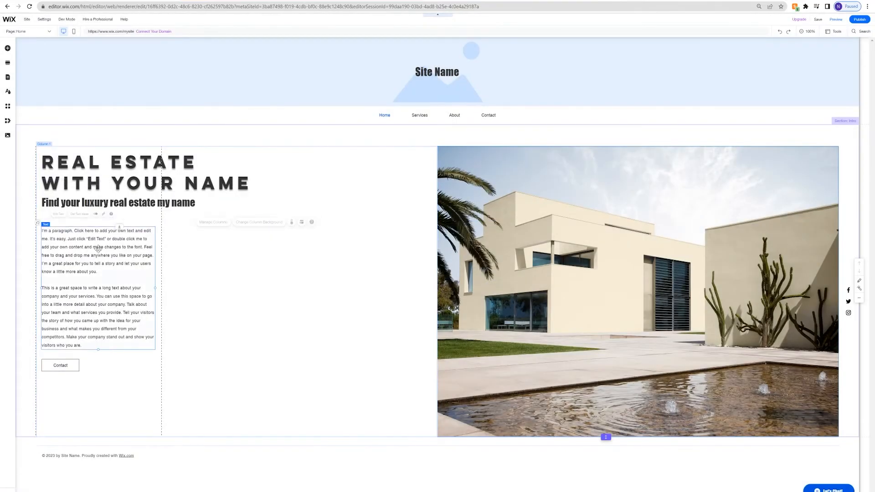
{"action": "left_click_drag", "start_coordinate": [98, 248], "coordinate": [97, 242]}
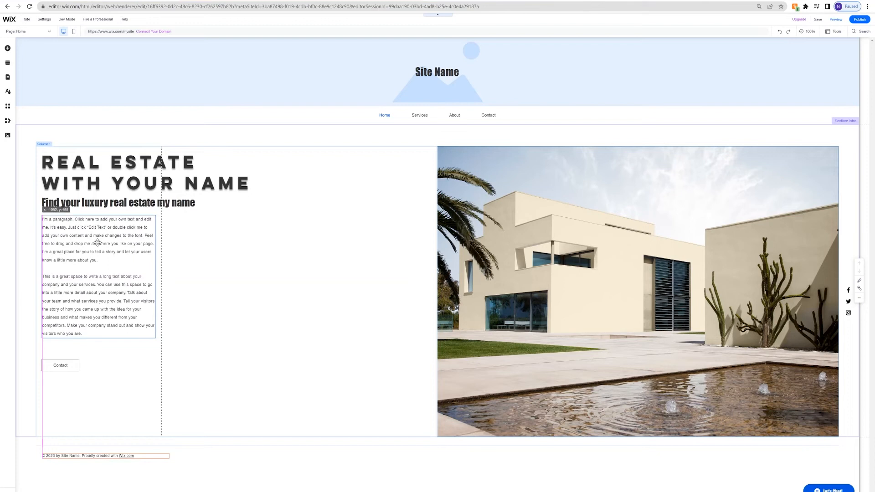
{"action": "left_click_drag", "start_coordinate": [156, 277], "coordinate": [196, 274]}
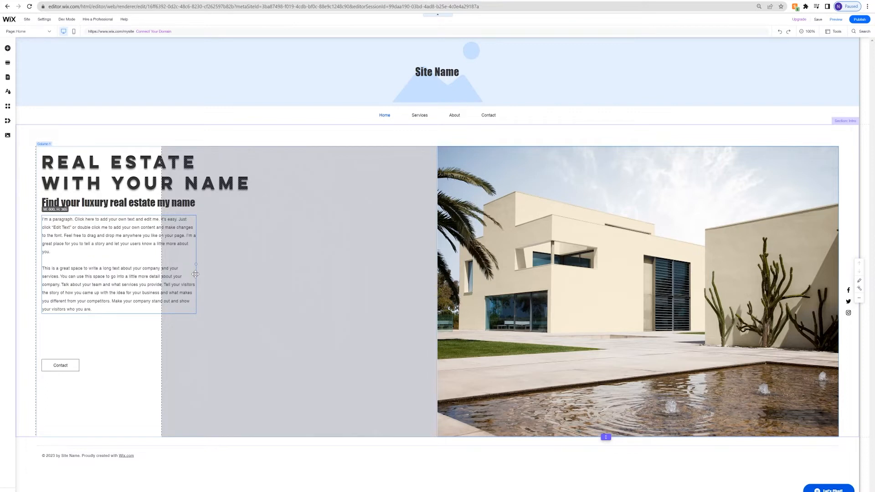
{"action": "left_click_drag", "start_coordinate": [196, 274], "coordinate": [195, 274]}
Step: Insert a "|" separator in the subtitle between "real estate" and "my name"
{"action": "left_click", "coordinate": [180, 202]}
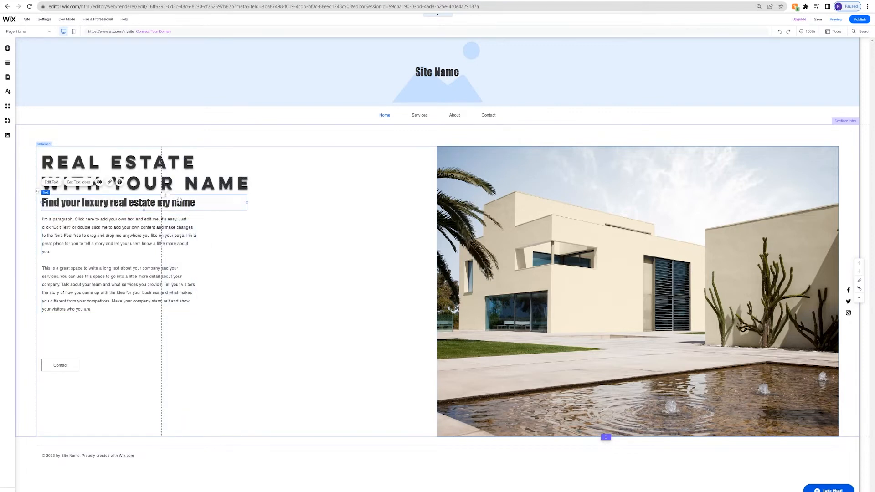
{"action": "double_click", "coordinate": [158, 202]}
{"action": "left_click", "coordinate": [155, 202]}
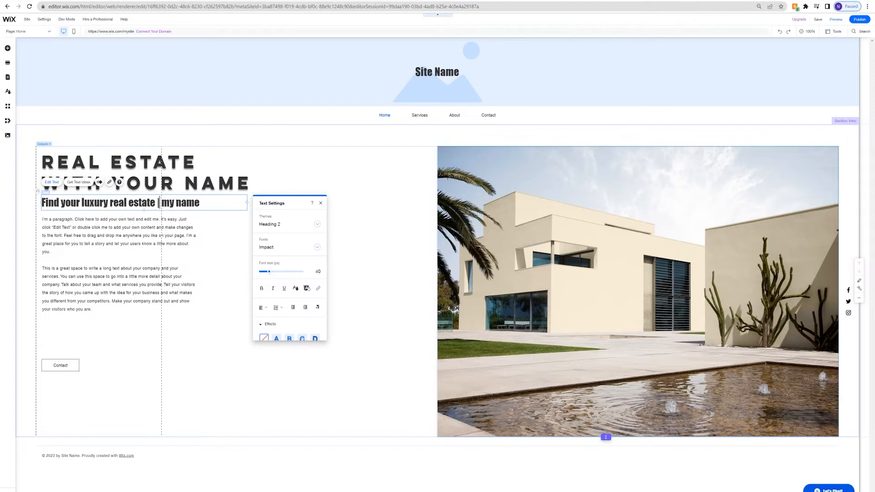
{"action": "left_click", "coordinate": [189, 224]}
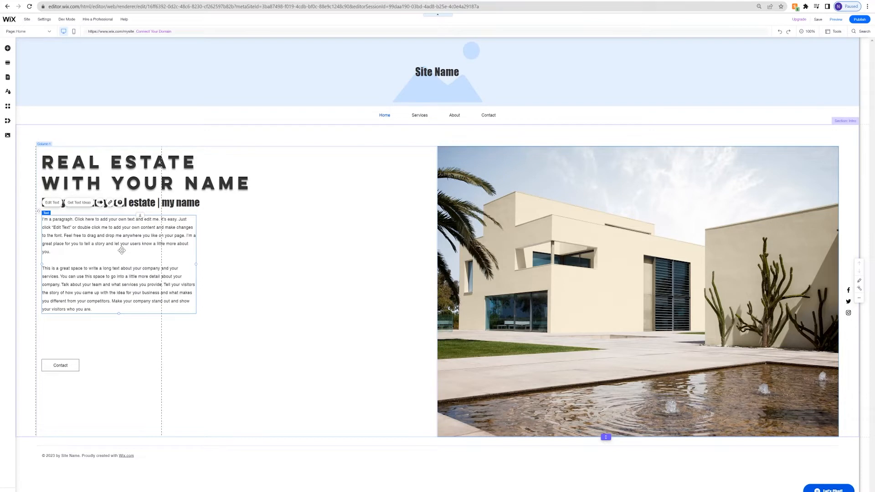
{"action": "double_click", "coordinate": [49, 218]}
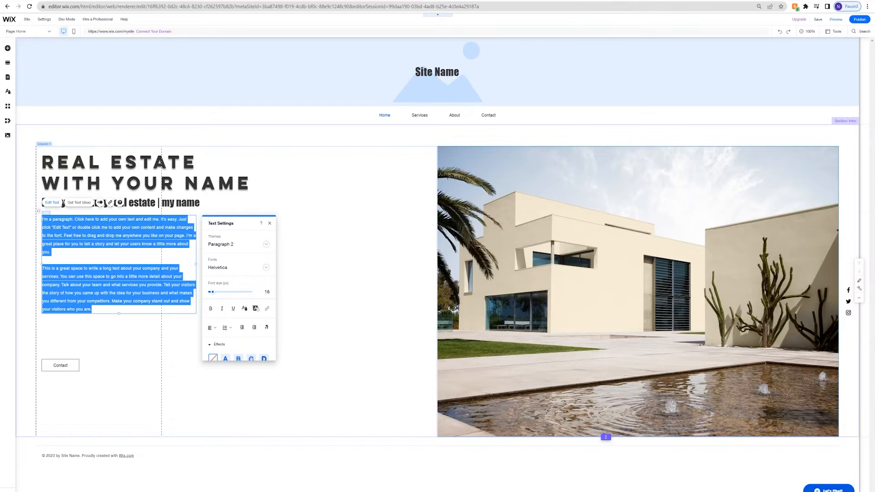
{"action": "left_click", "coordinate": [135, 338]}
Step: Move the Contact button up just below the paragraph and shorten the intro section to end slightly below the button
{"action": "left_click", "coordinate": [62, 367]}
{"action": "left_click_drag", "start_coordinate": [63, 366], "coordinate": [63, 327]}
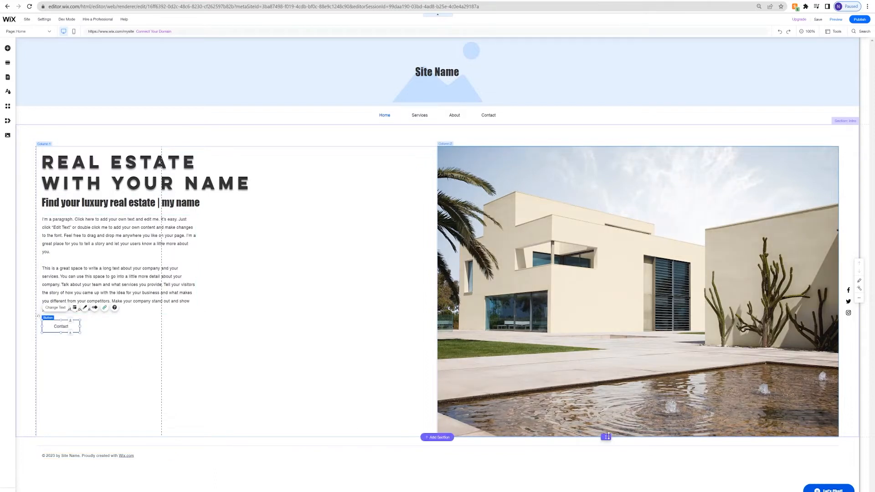
{"action": "left_click_drag", "start_coordinate": [605, 436], "coordinate": [605, 351]}
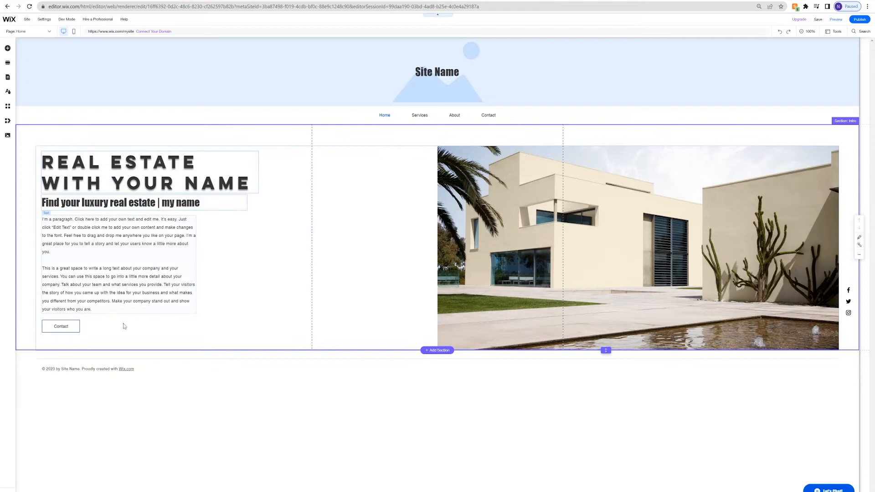
Step: Change the Contact button's label to "Learn More"
{"action": "left_click", "coordinate": [69, 326]}
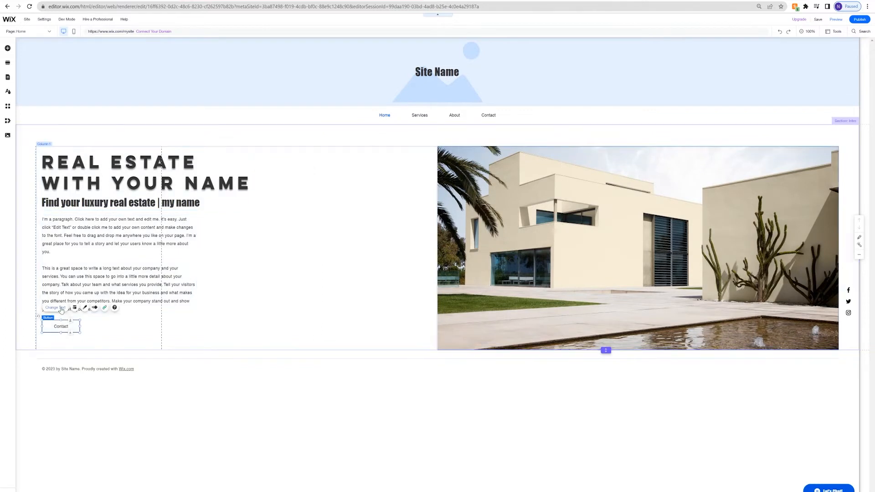
{"action": "left_click", "coordinate": [61, 309]}
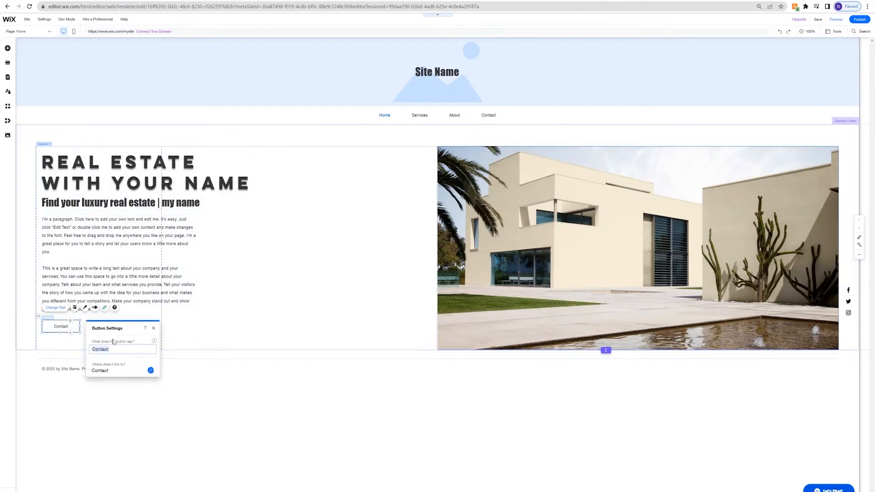
{"action": "type", "text": "Learn More"}
{"action": "left_click", "coordinate": [211, 322]}
Step: Customize the Learn More button's design with a light blue theme color as its background fill
{"action": "left_click", "coordinate": [63, 325]}
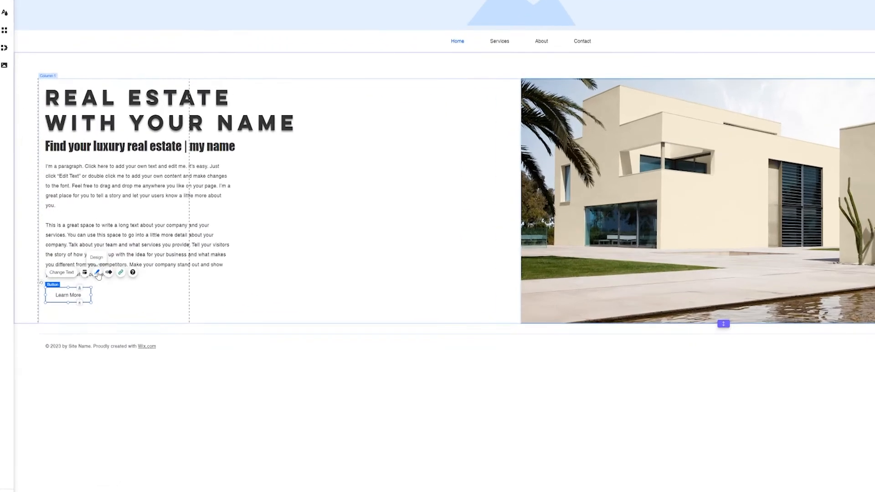
{"action": "left_click", "coordinate": [85, 307]}
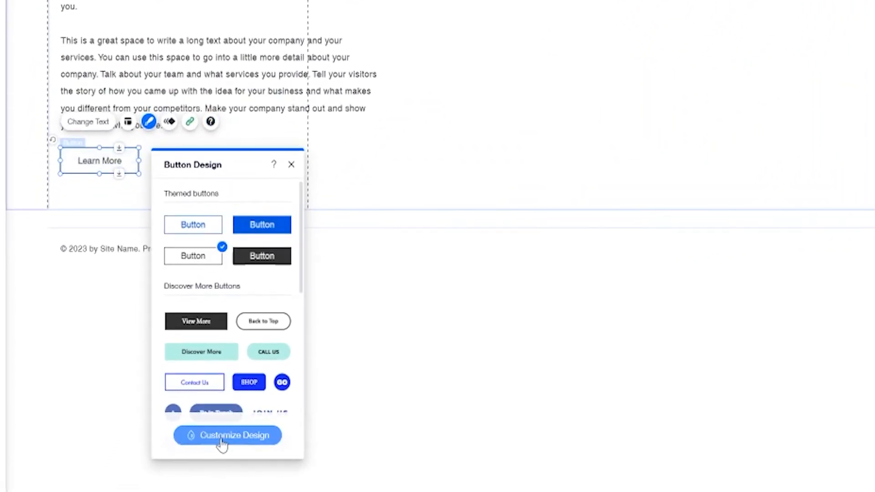
{"action": "left_click", "coordinate": [222, 437]}
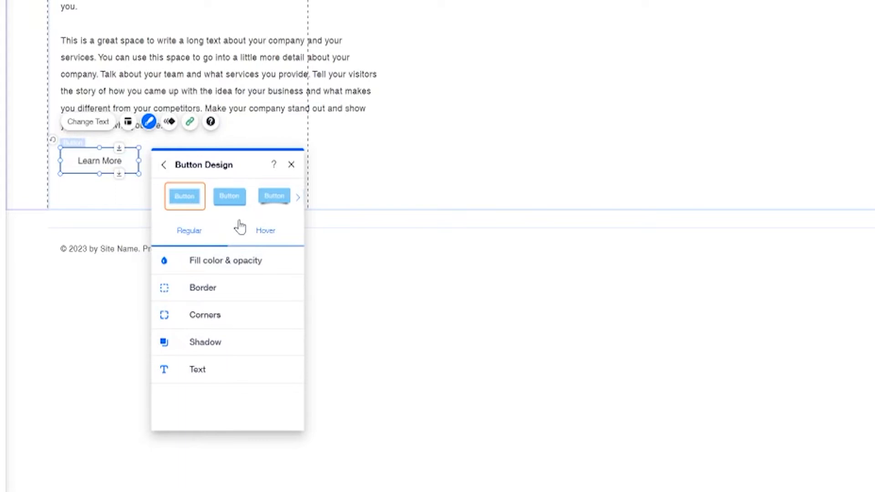
{"action": "left_click", "coordinate": [211, 271]}
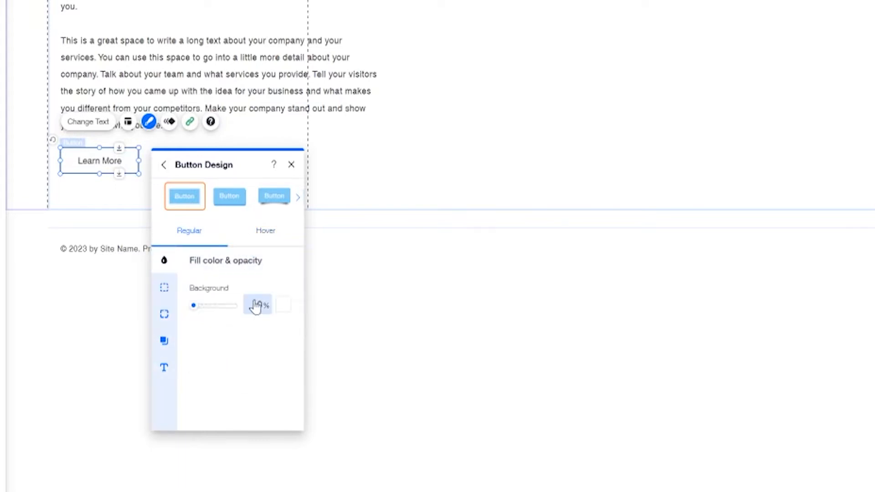
{"action": "left_click", "coordinate": [282, 306]}
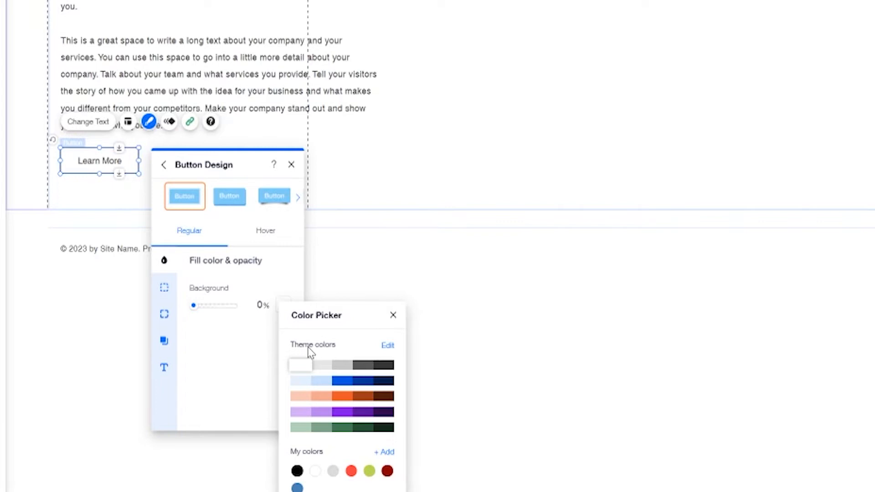
{"action": "left_click", "coordinate": [346, 383]}
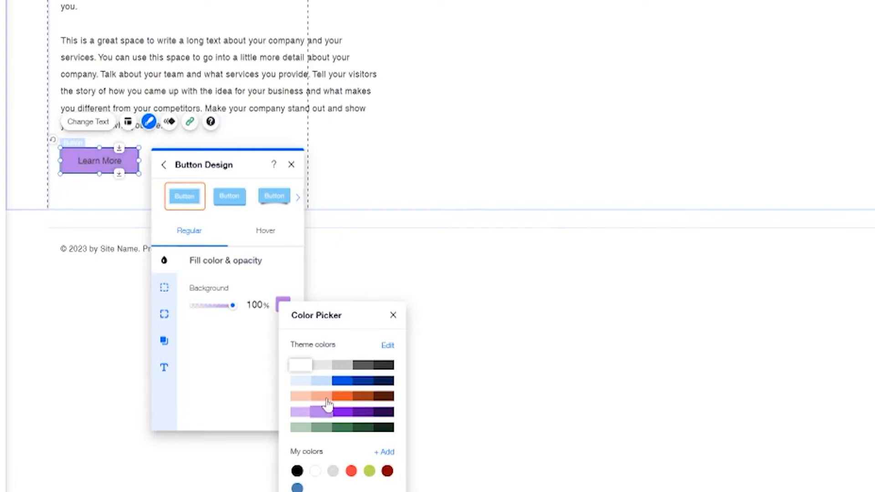
{"action": "left_click", "coordinate": [325, 382]}
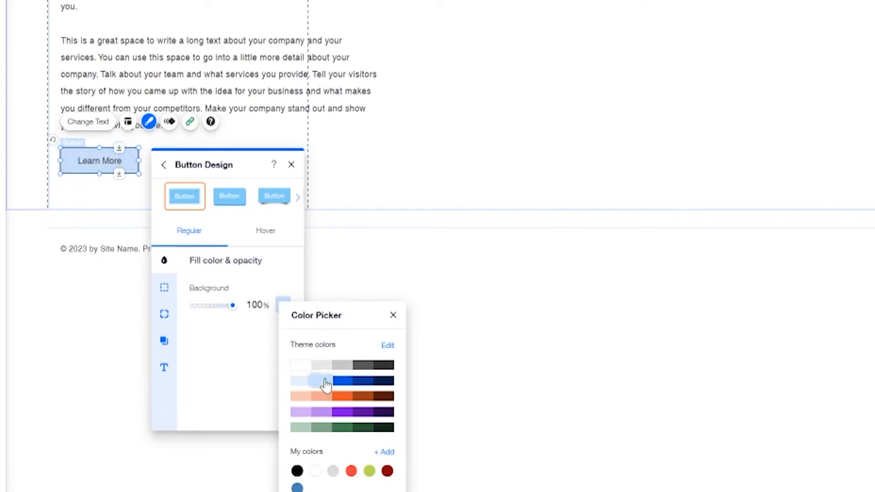
{"action": "left_click", "coordinate": [398, 162]}
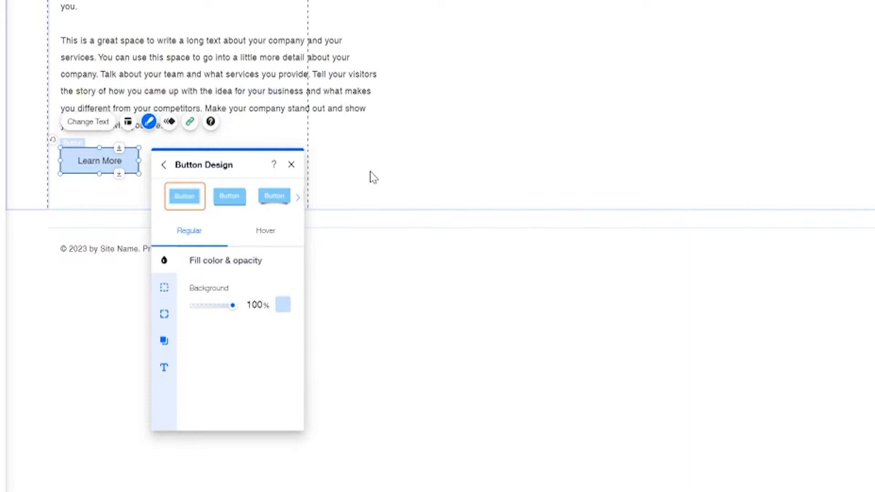
Step: Apply the Heading 2 theme to the Learn More button's text in its custom design settings
{"action": "double_click", "coordinate": [77, 159]}
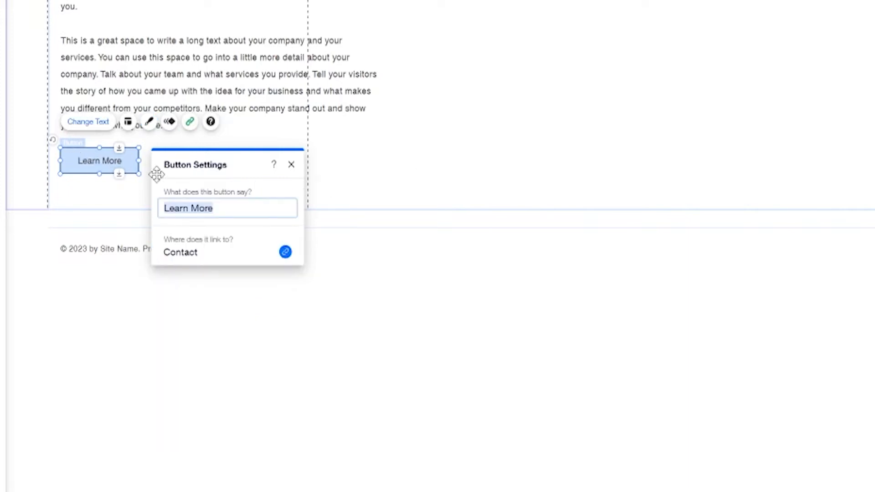
{"action": "left_click", "coordinate": [428, 137]}
{"action": "left_click", "coordinate": [135, 165]}
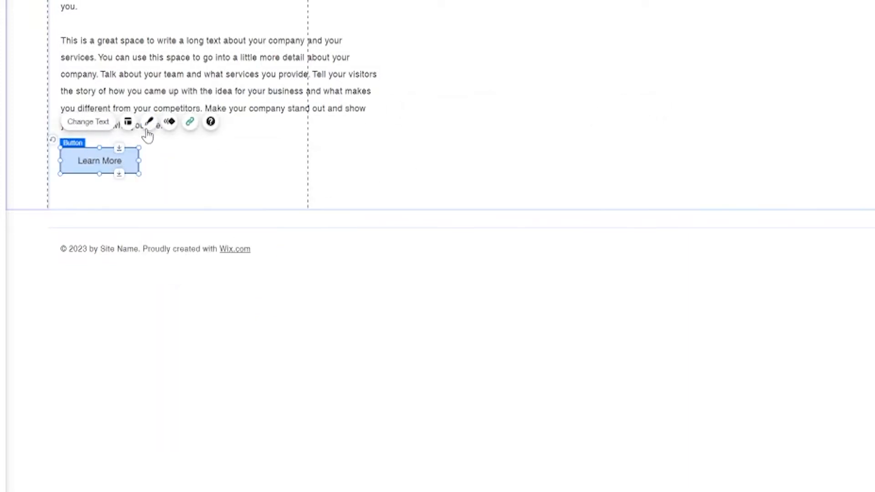
{"action": "left_click", "coordinate": [149, 122]}
{"action": "left_click", "coordinate": [207, 437]}
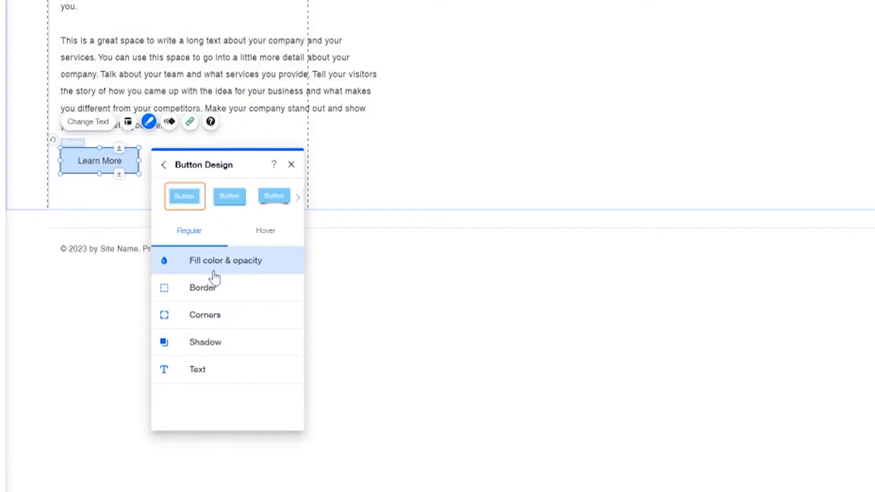
{"action": "left_click", "coordinate": [216, 379]}
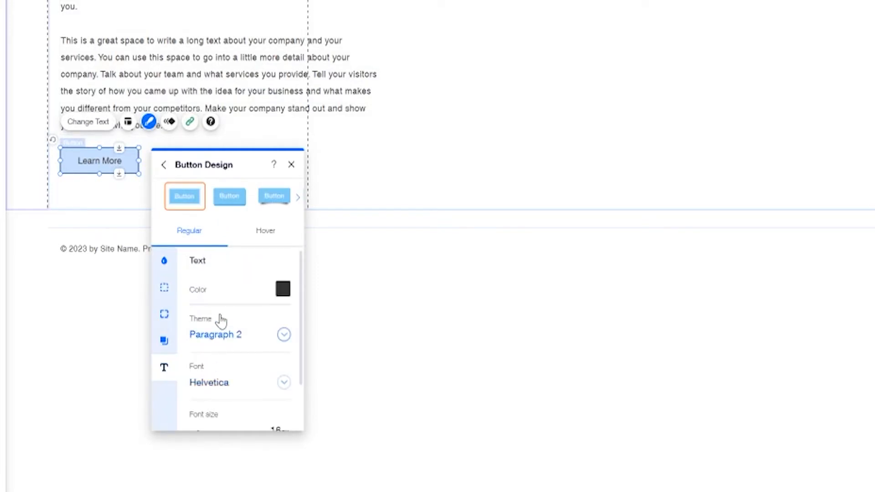
{"action": "left_click", "coordinate": [230, 342]}
{"action": "left_click", "coordinate": [256, 113]}
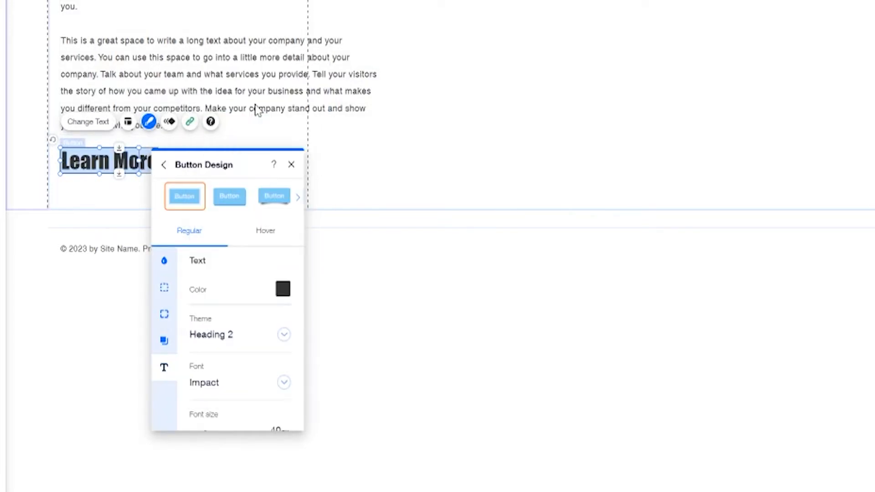
{"action": "left_click", "coordinate": [357, 168]}
Step: Widen the Learn More button so the label fits inside with a small margin on both sides
{"action": "left_click", "coordinate": [137, 169]}
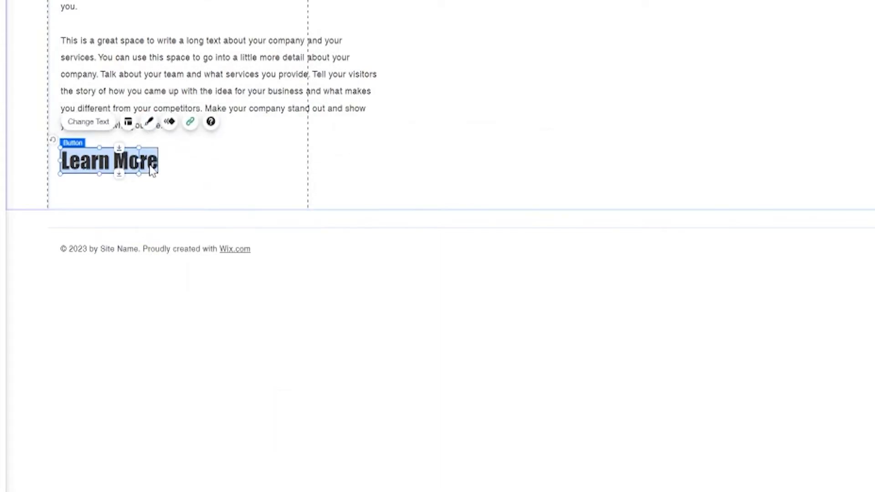
{"action": "left_click_drag", "start_coordinate": [158, 161], "coordinate": [232, 157]}
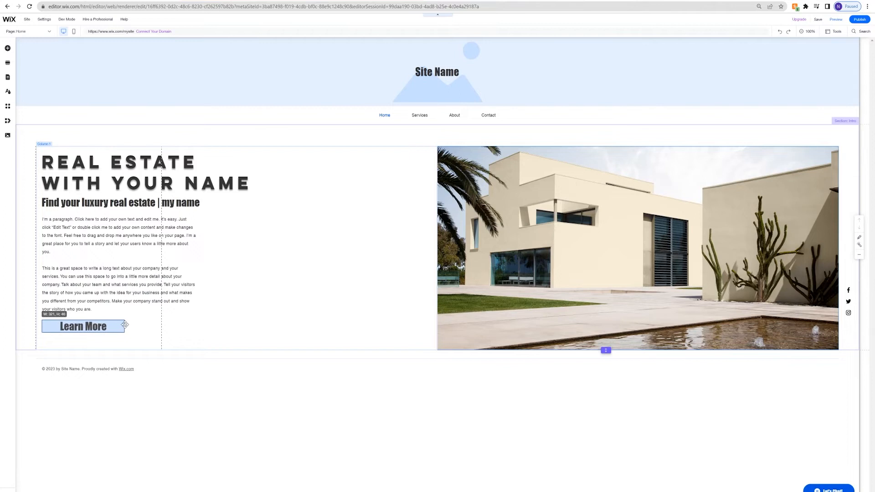
{"action": "left_click_drag", "start_coordinate": [125, 324], "coordinate": [106, 324]}
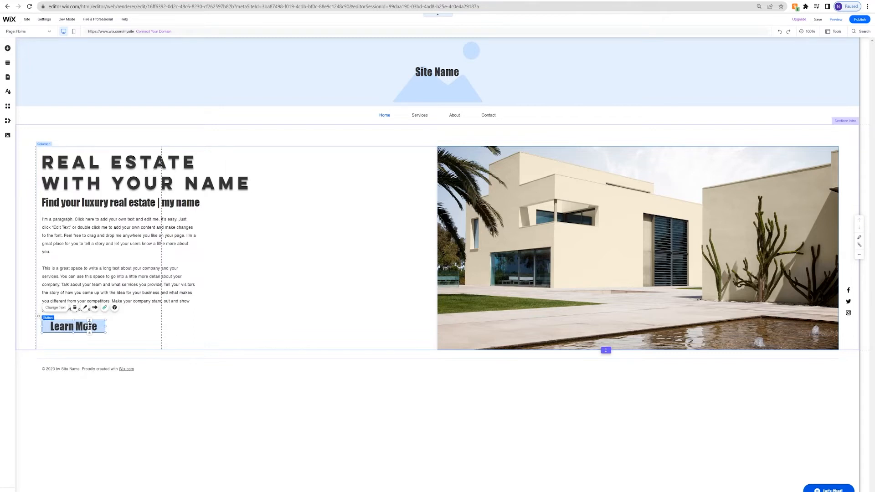
Step: Set the font size of the Learn More button's text to 35 px
{"action": "left_click", "coordinate": [85, 308]}
{"action": "scroll", "coordinate": [161, 414], "scroll_direction": "down", "scroll_amount": 2}
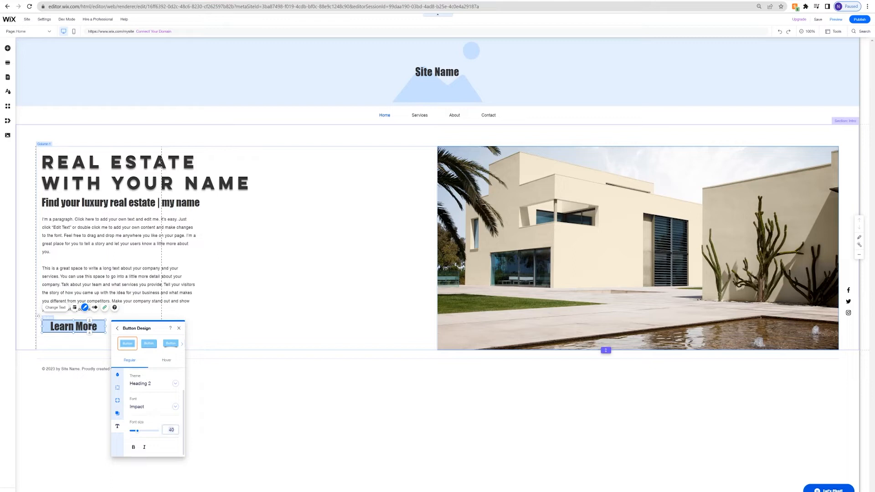
{"action": "type", "text": "35"}
{"action": "key", "text": "Return"}
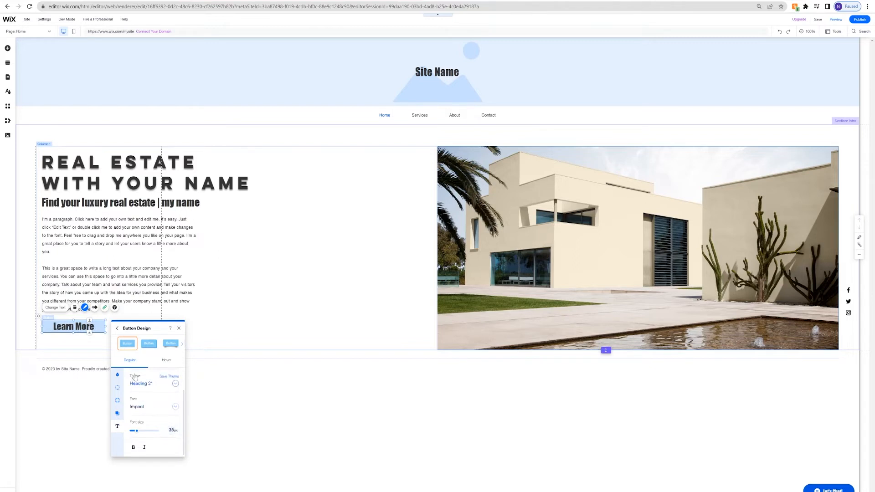
{"action": "left_click", "coordinate": [109, 321]}
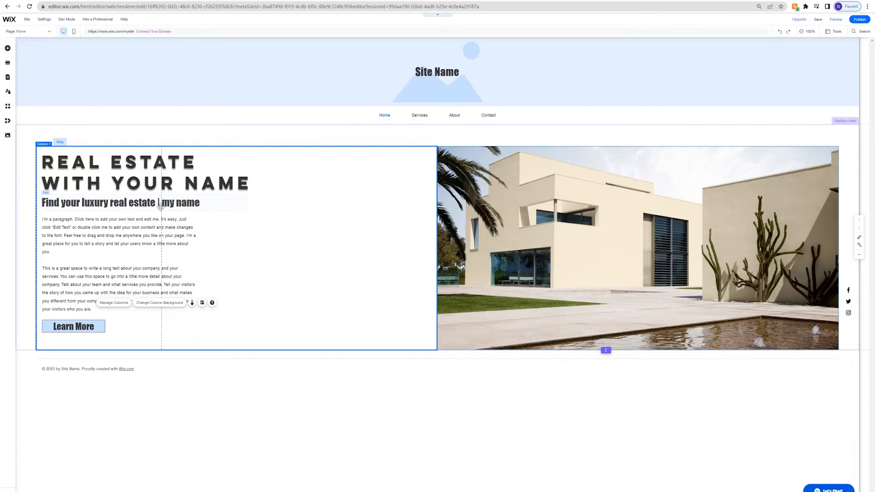
Step: Give the Learn More button a border 3 px wide in a dark gray theme color
{"action": "left_click", "coordinate": [87, 326]}
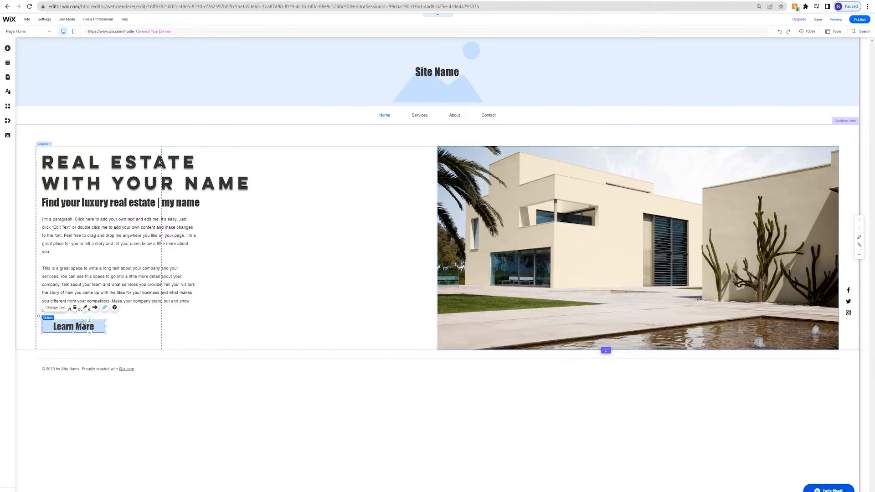
{"action": "left_click", "coordinate": [86, 308]}
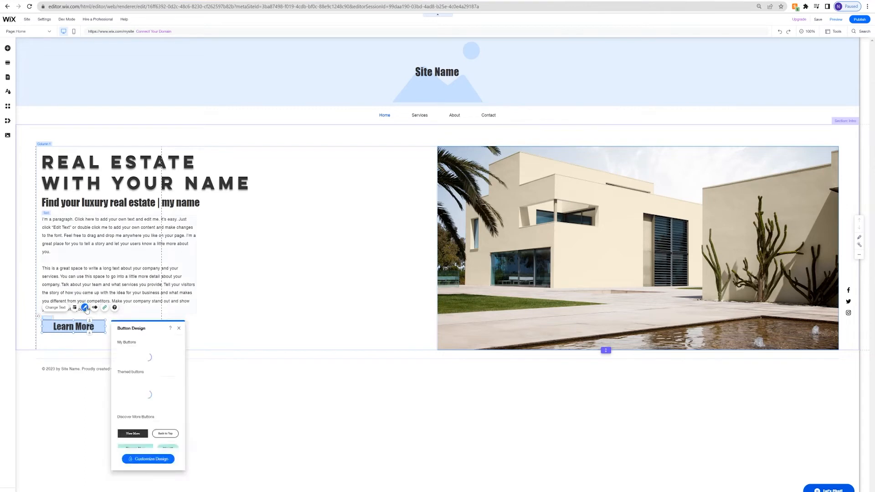
{"action": "left_click", "coordinate": [136, 460]}
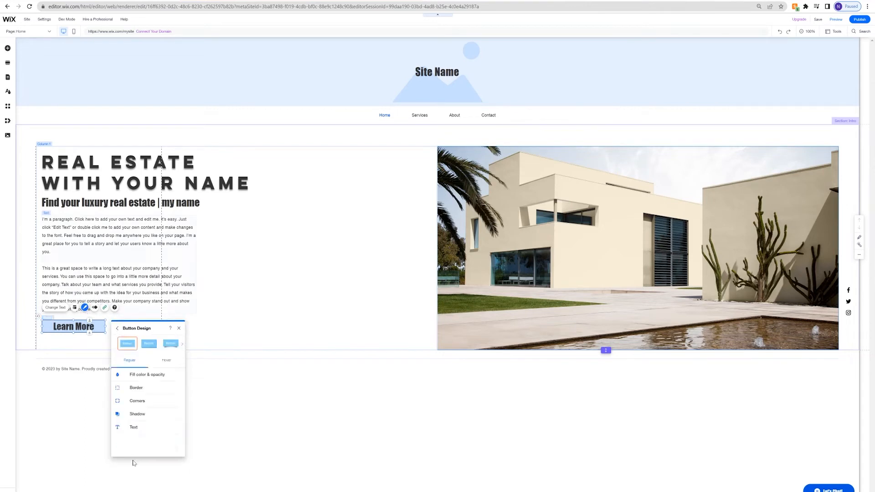
{"action": "left_click", "coordinate": [136, 386]}
{"action": "left_click_drag", "start_coordinate": [132, 423], "coordinate": [135, 423]}
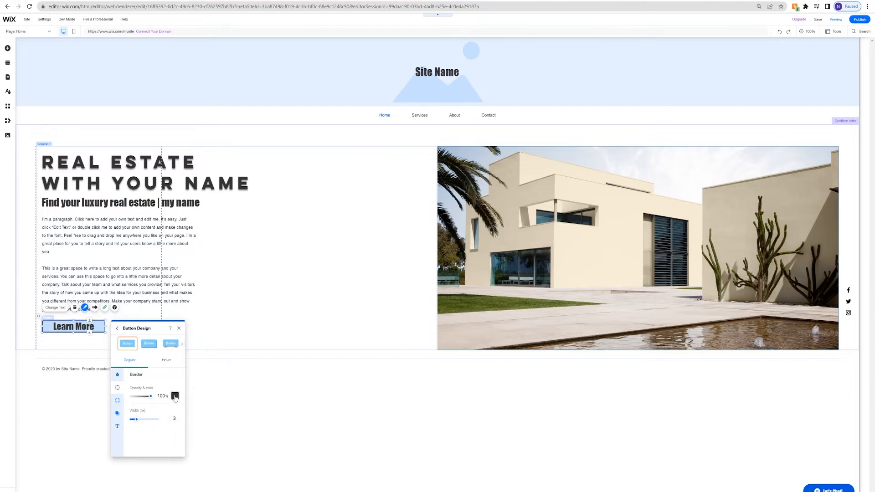
{"action": "left_click", "coordinate": [175, 396]}
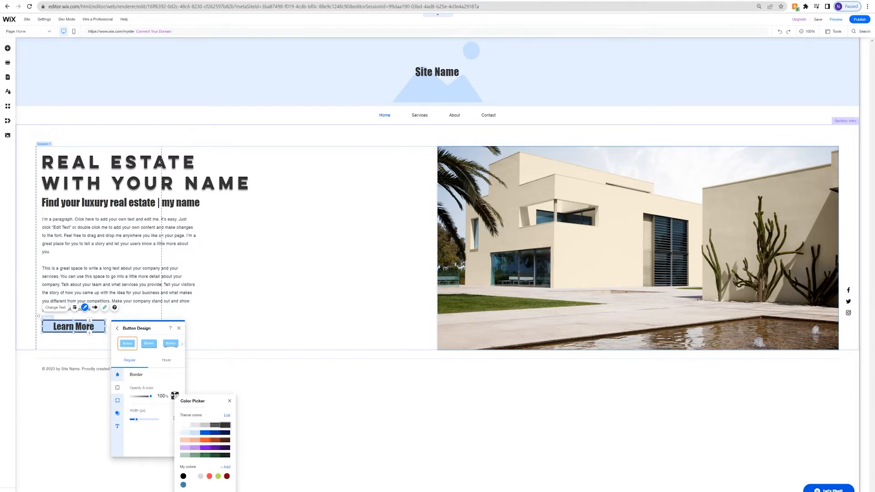
{"action": "left_click", "coordinate": [213, 426]}
{"action": "left_click", "coordinate": [238, 310]}
{"action": "left_click", "coordinate": [238, 310]}
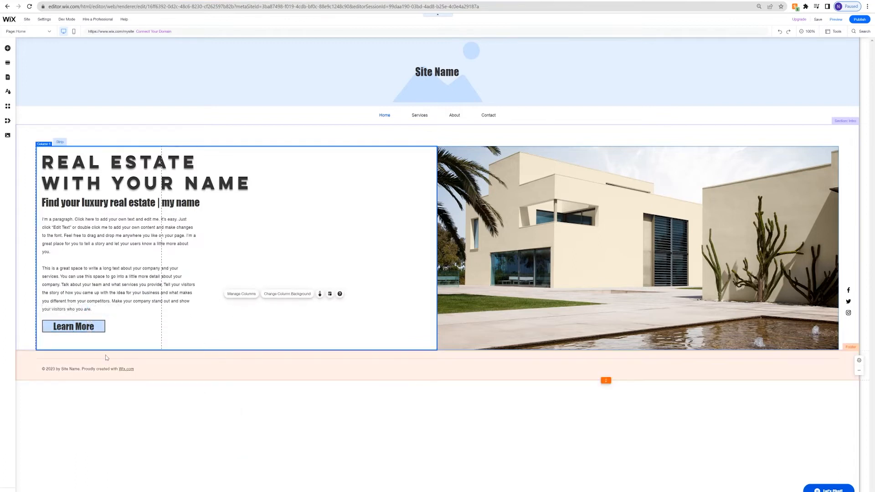
Step: Change the Learn More button's link to the About page, opening in the current window
{"action": "left_click", "coordinate": [80, 326]}
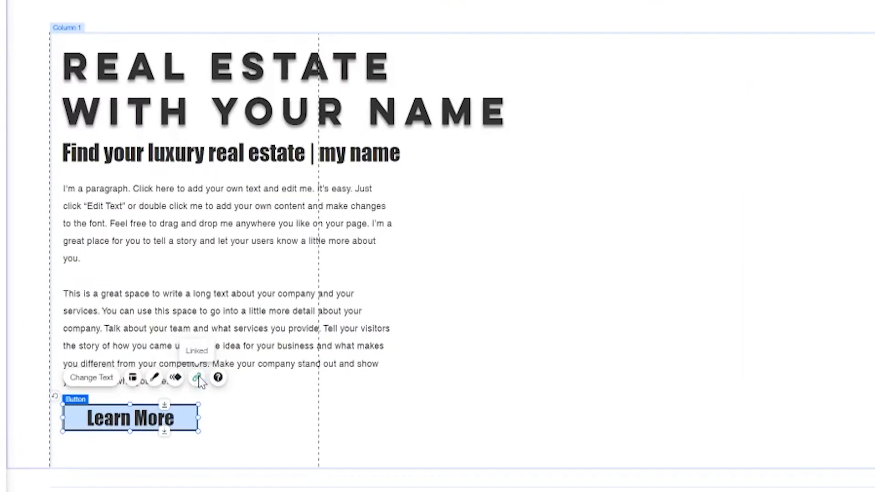
{"action": "left_click", "coordinate": [105, 307]}
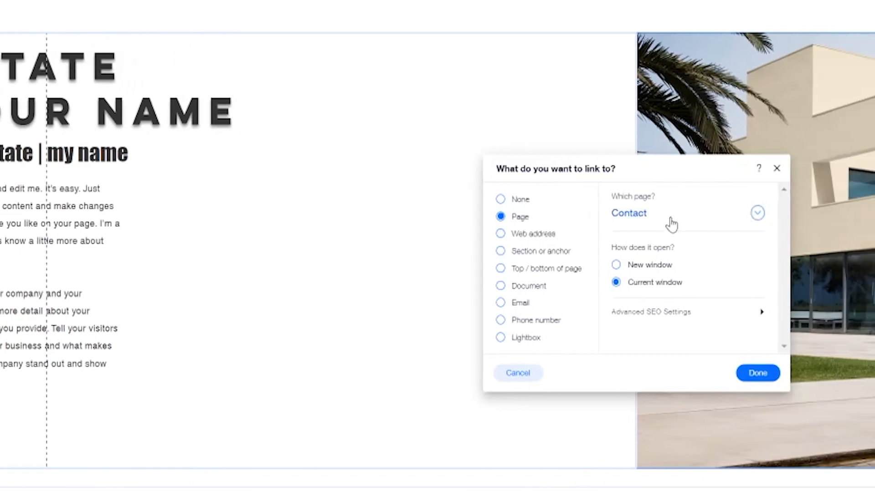
{"action": "left_click", "coordinate": [644, 214]}
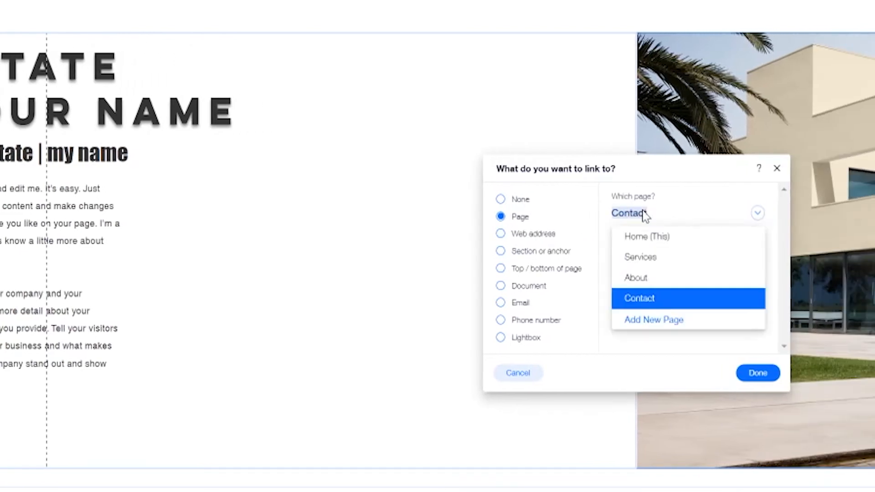
{"action": "left_click", "coordinate": [651, 278]}
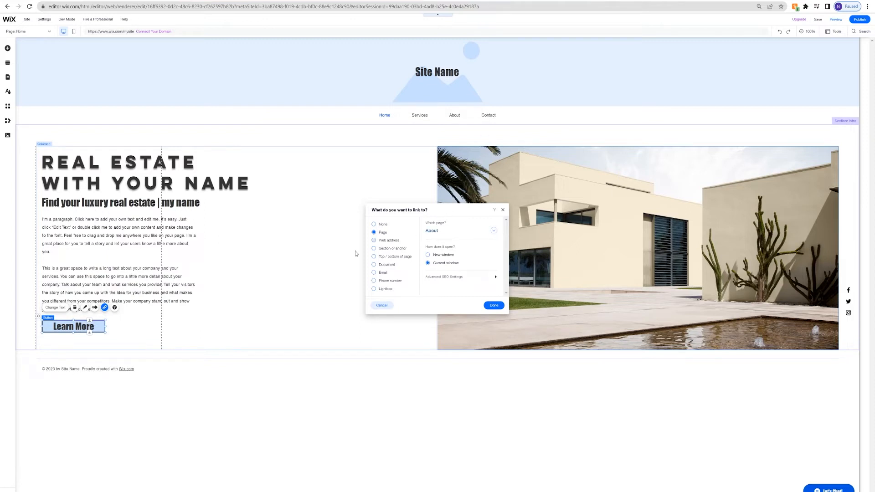
{"action": "left_click", "coordinate": [497, 304]}
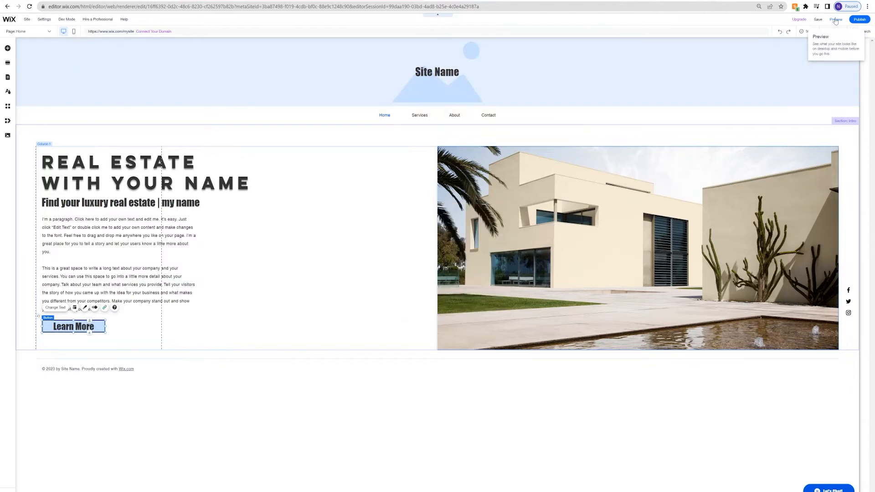
Step: Preview the site, test the Learn More button's link, go back to the Home page and return to the editor
{"action": "left_click", "coordinate": [836, 19]}
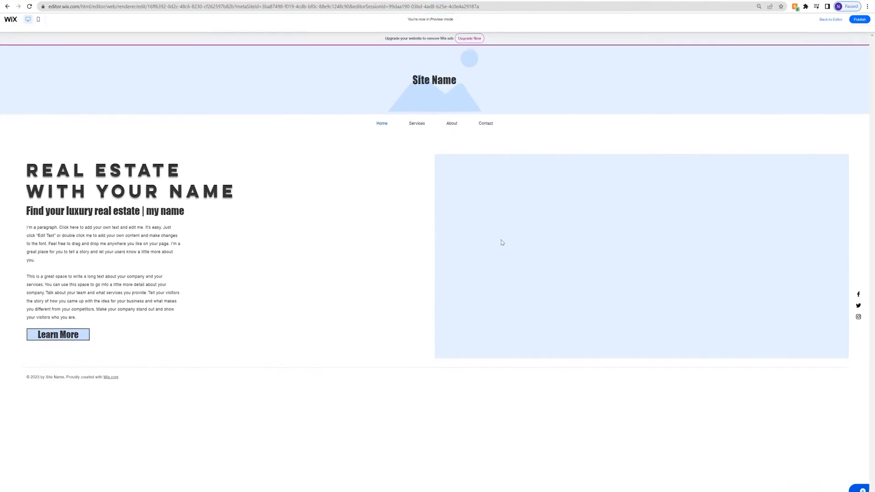
{"action": "left_click", "coordinate": [76, 332]}
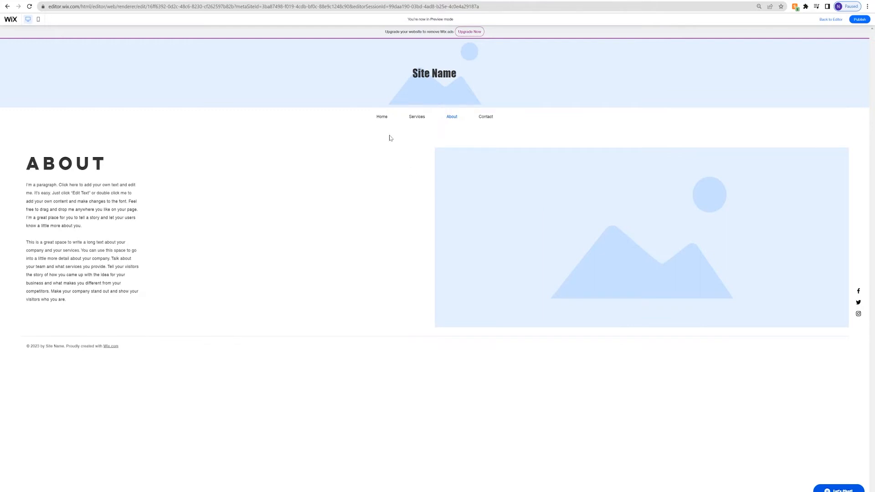
{"action": "left_click", "coordinate": [385, 117]}
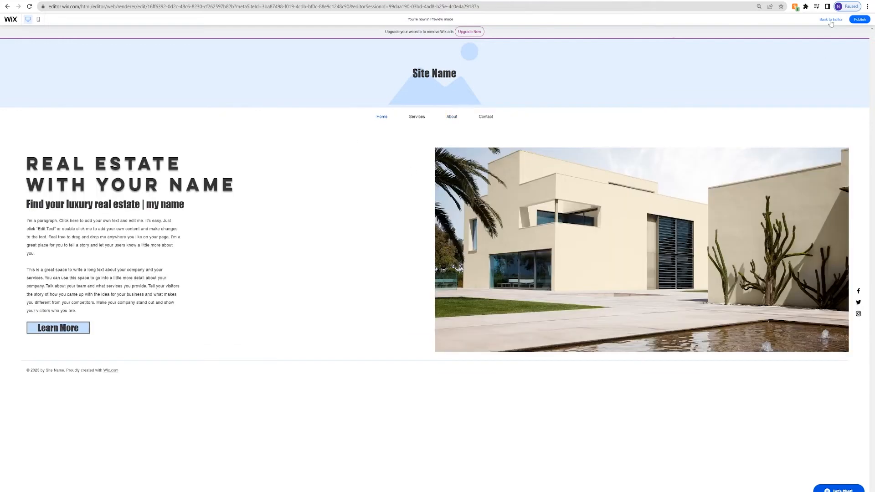
{"action": "left_click", "coordinate": [831, 19]}
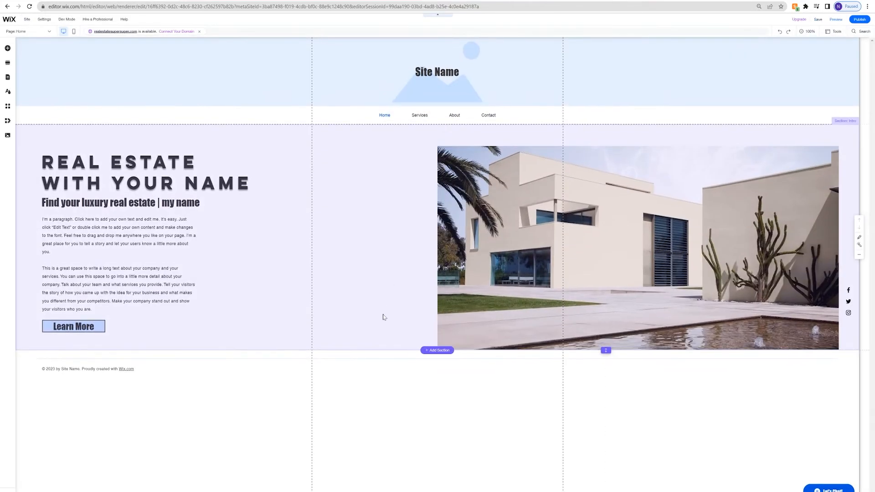
Step: Add the Services section template with a description and four image cards in a row below the intro section
{"action": "left_click", "coordinate": [440, 350]}
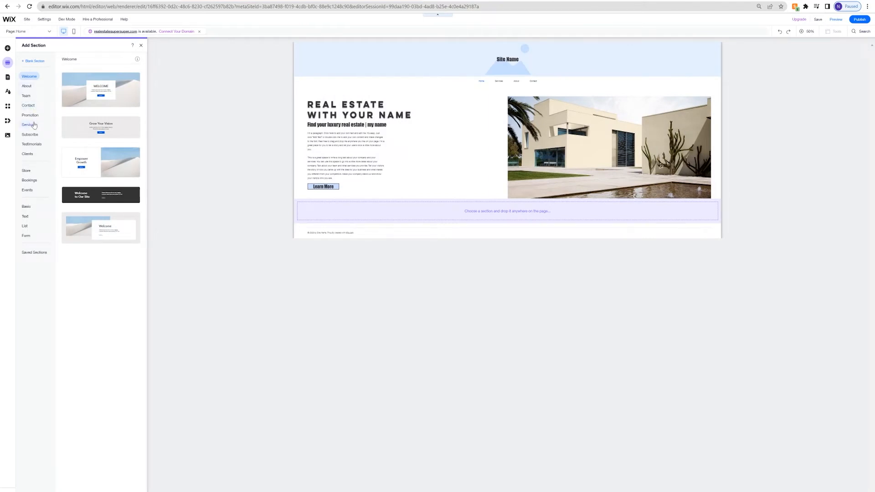
{"action": "left_click", "coordinate": [29, 125]}
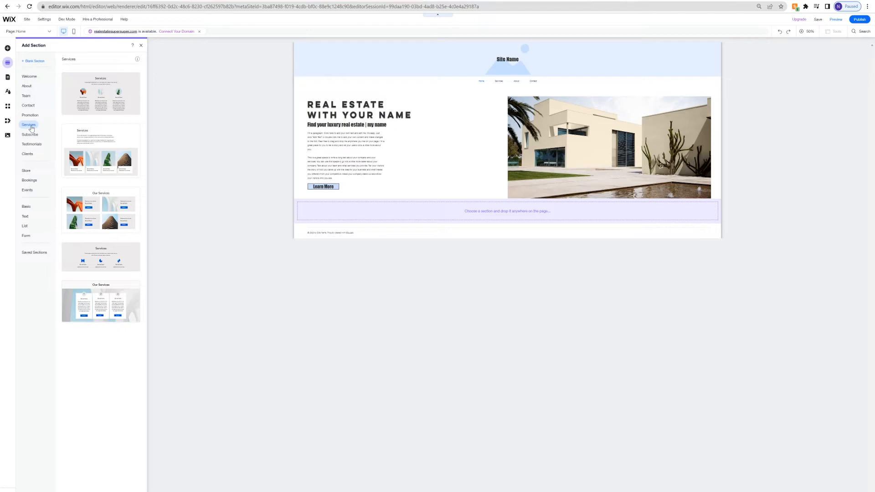
{"action": "left_click", "coordinate": [93, 151]}
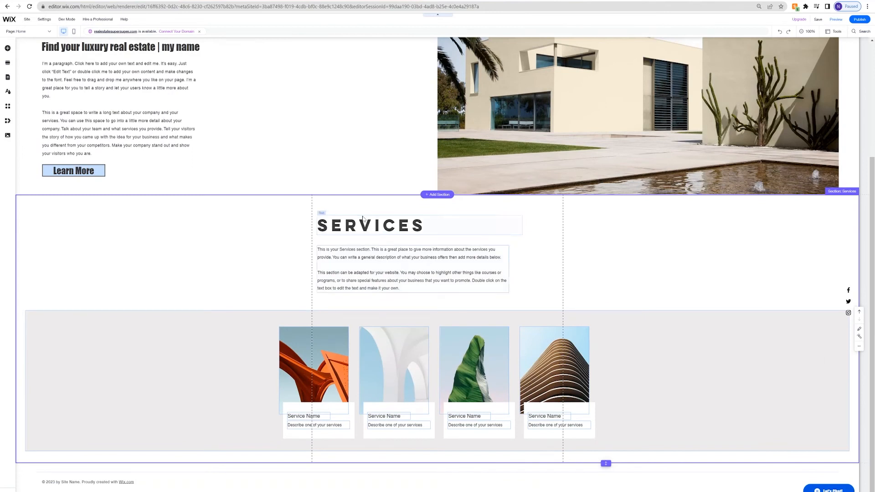
Step: Center-align the Services heading text within its text box
{"action": "scroll", "coordinate": [305, 191], "scroll_direction": "up", "scroll_amount": 1}
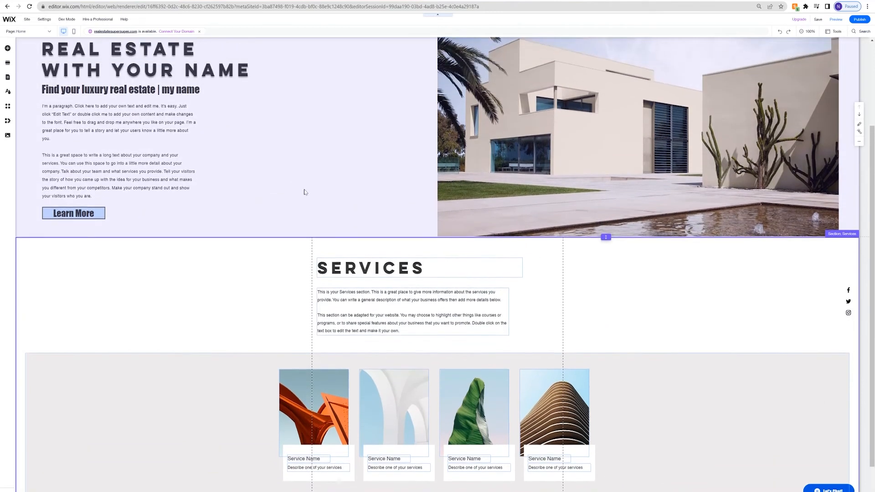
{"action": "scroll", "coordinate": [305, 192], "scroll_direction": "up", "scroll_amount": 2}
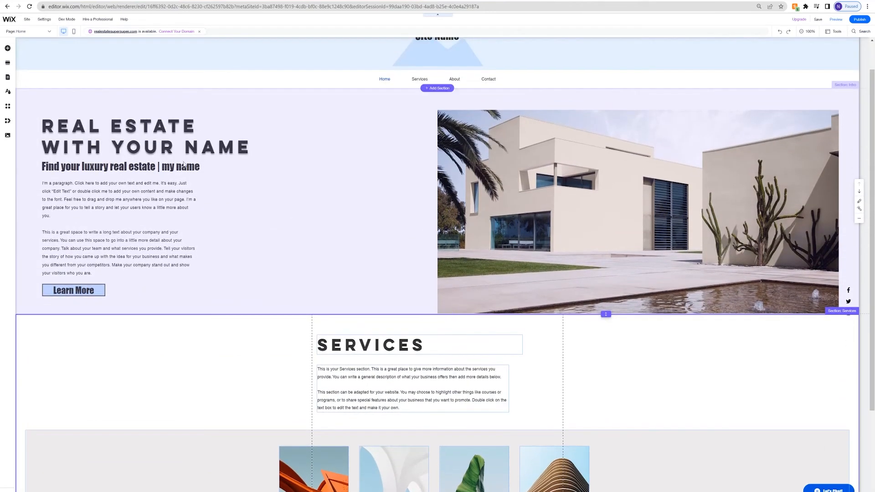
{"action": "scroll", "coordinate": [381, 239], "scroll_direction": "down", "scroll_amount": 2}
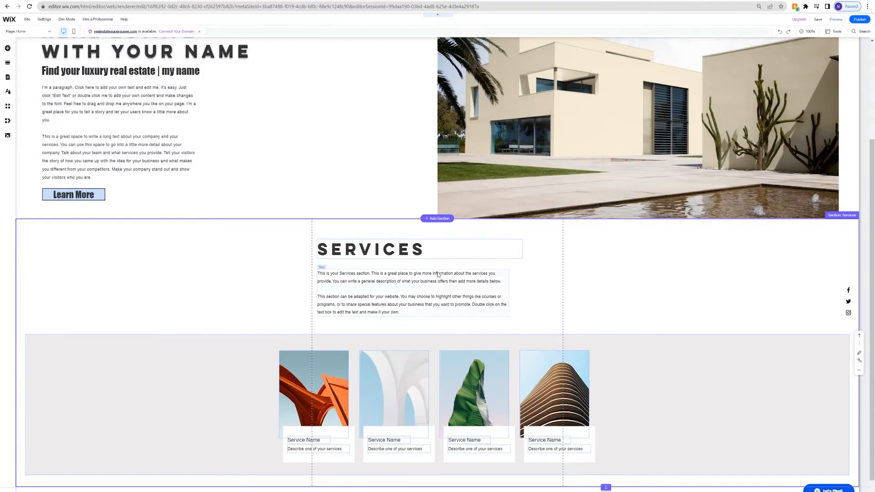
{"action": "scroll", "coordinate": [463, 276], "scroll_direction": "down", "scroll_amount": 1}
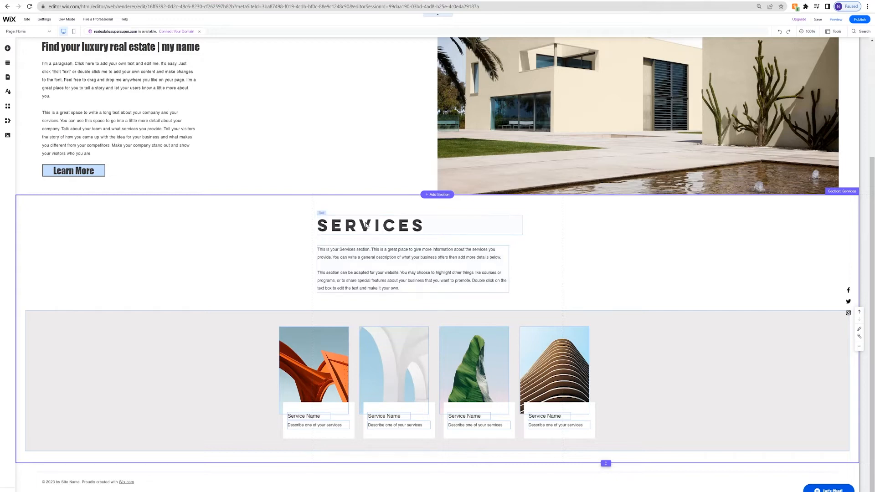
{"action": "left_click", "coordinate": [389, 226]}
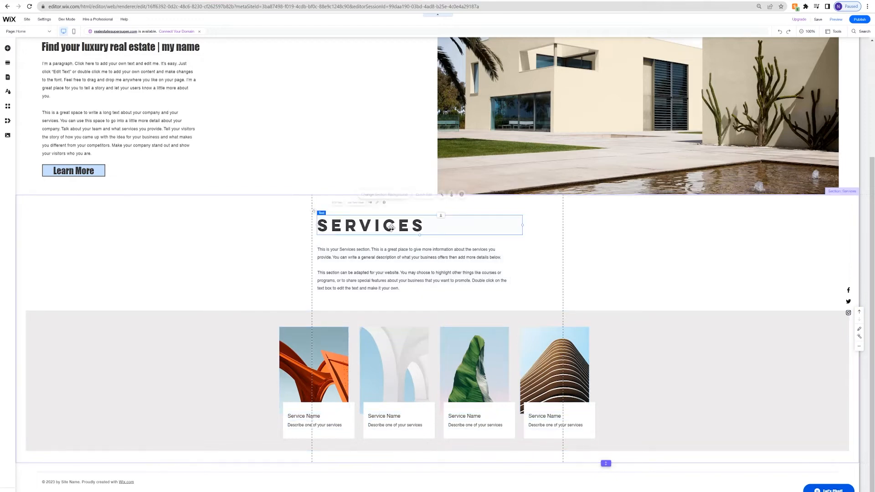
{"action": "left_click", "coordinate": [327, 203]}
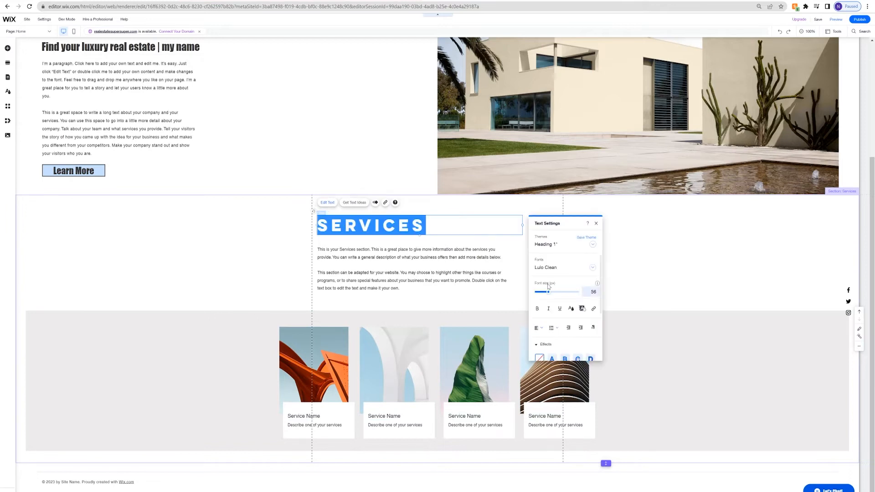
{"action": "left_click", "coordinate": [539, 328]}
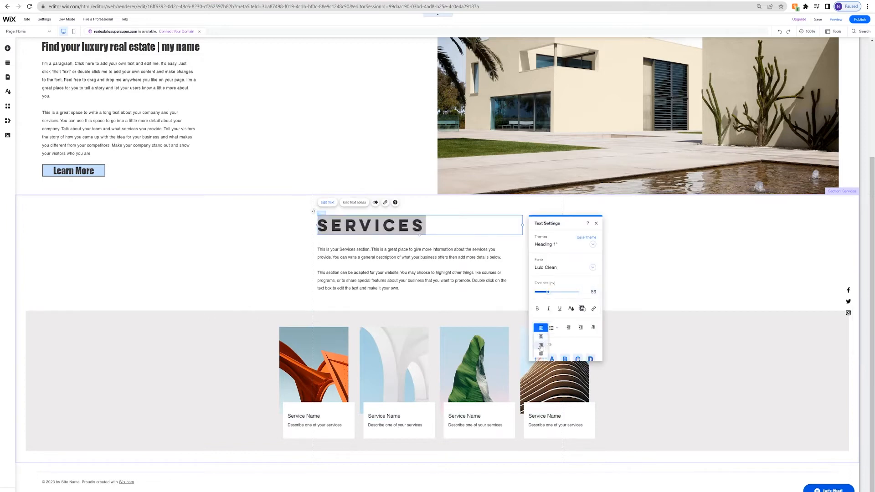
{"action": "left_click", "coordinate": [540, 339]}
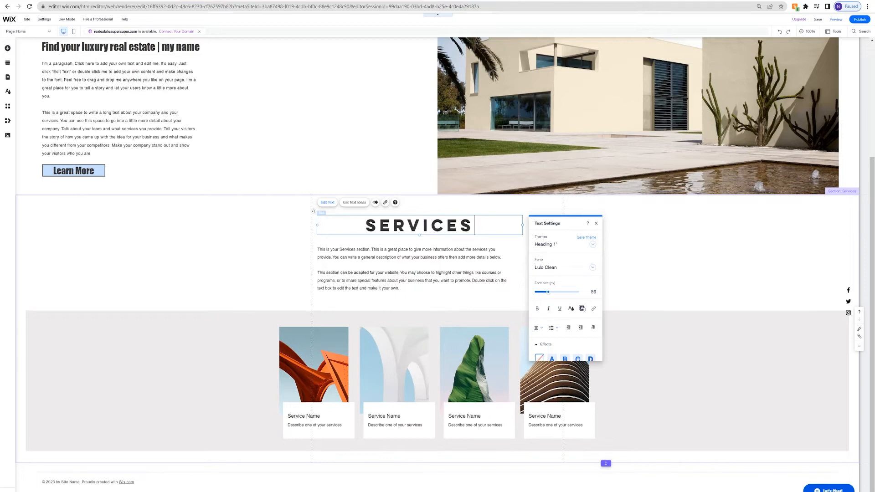
{"action": "left_click", "coordinate": [505, 242]}
Step: Widen the Services heading's text box so it spans exactly between the two vertical gridlines
{"action": "left_click", "coordinate": [513, 227]}
{"action": "left_click_drag", "start_coordinate": [522, 225], "coordinate": [563, 224]}
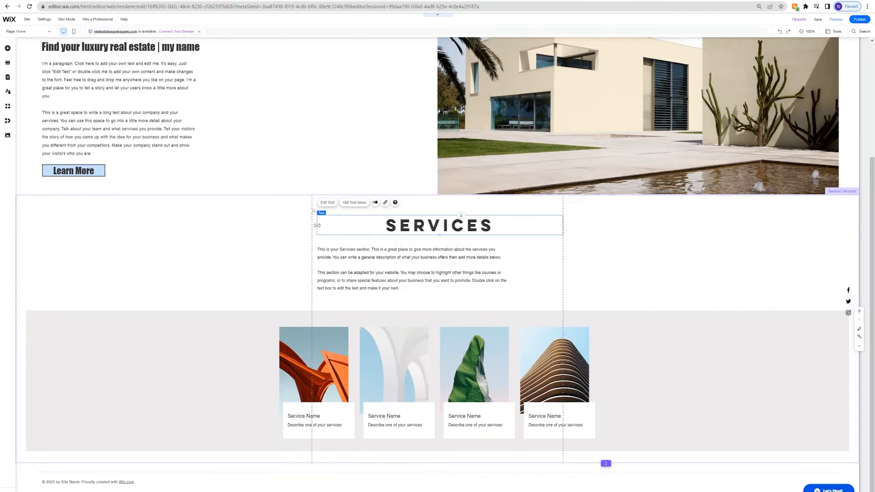
{"action": "left_click_drag", "start_coordinate": [316, 225], "coordinate": [311, 225]}
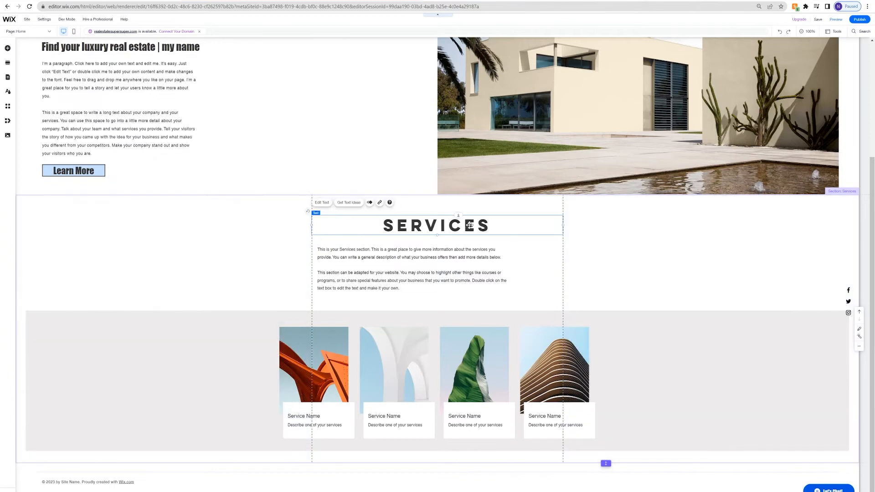
Step: Align the Services description with the left gridline and widen its text box to the right gridline
{"action": "left_click", "coordinate": [391, 261]}
{"action": "left_click_drag", "start_coordinate": [390, 261], "coordinate": [384, 260]}
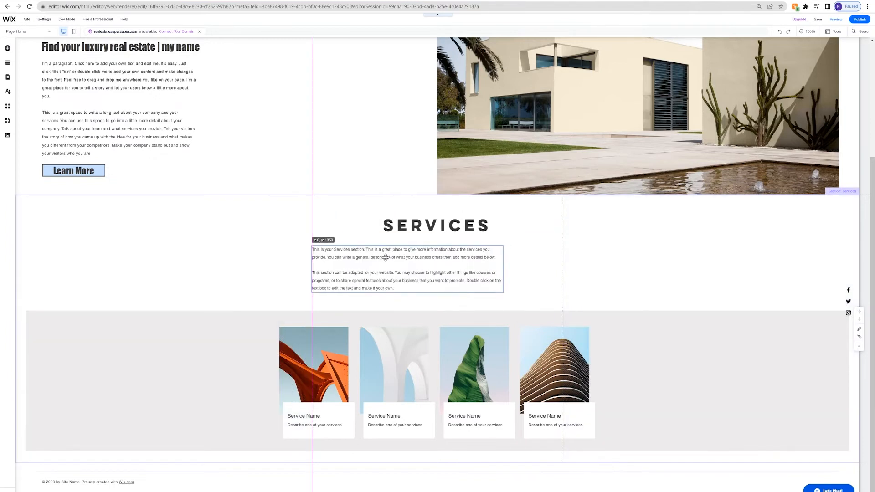
{"action": "left_click_drag", "start_coordinate": [505, 269], "coordinate": [564, 266]}
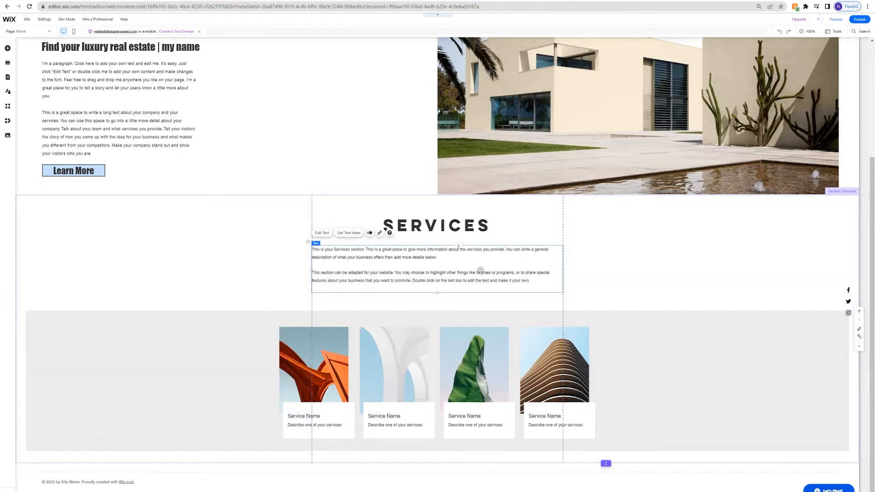
Step: Apply the Paragraph 1 theme to all of the Services description text
{"action": "triple_click", "coordinate": [480, 271]}
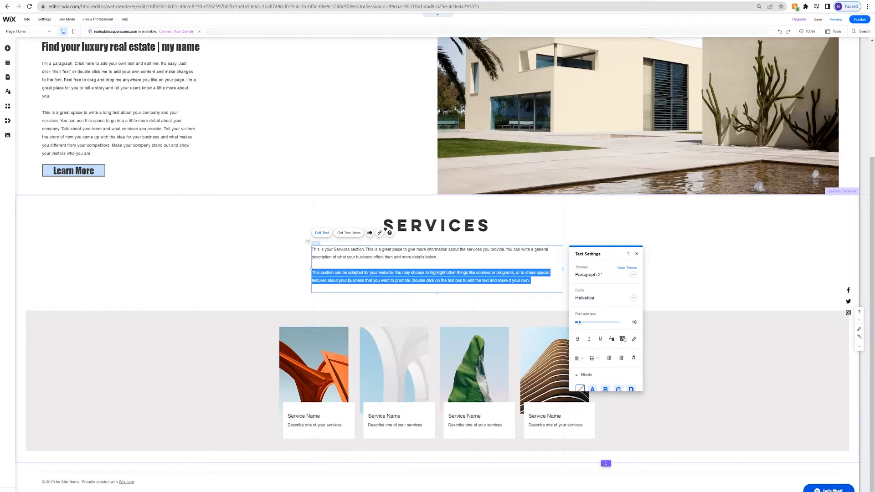
{"action": "key", "text": "ctrl+a"}
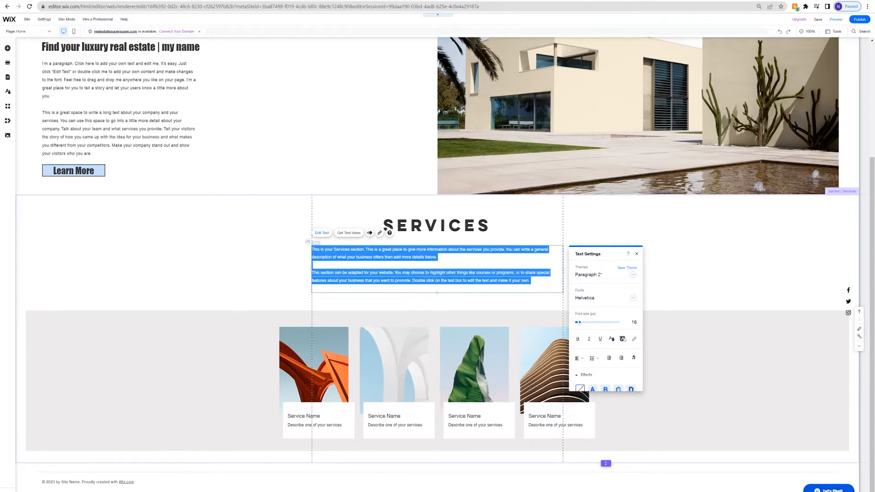
{"action": "left_click", "coordinate": [606, 275]}
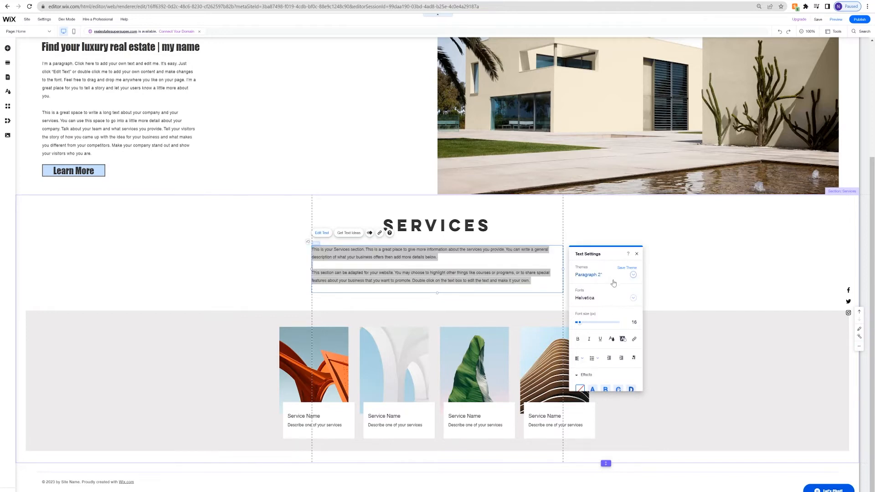
{"action": "left_click", "coordinate": [611, 260]}
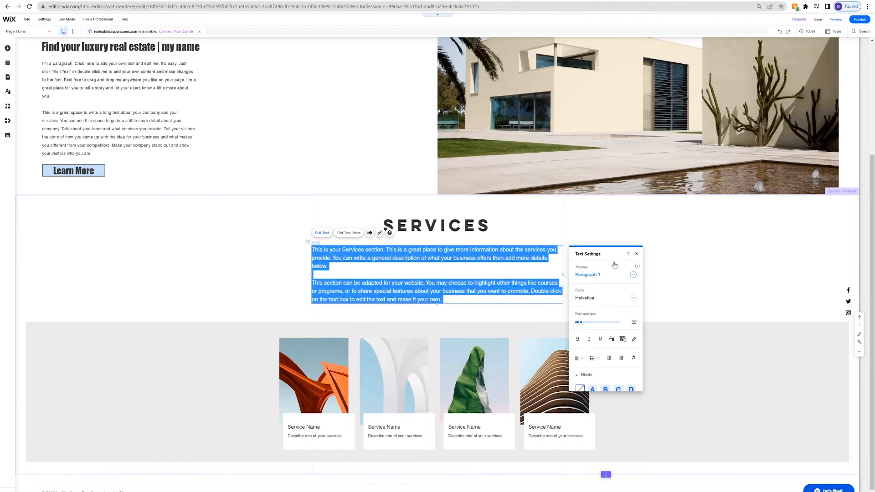
Step: Try the Jockey One font on the Services description, and set the font to Lato Light instead
{"action": "left_click", "coordinate": [620, 298]}
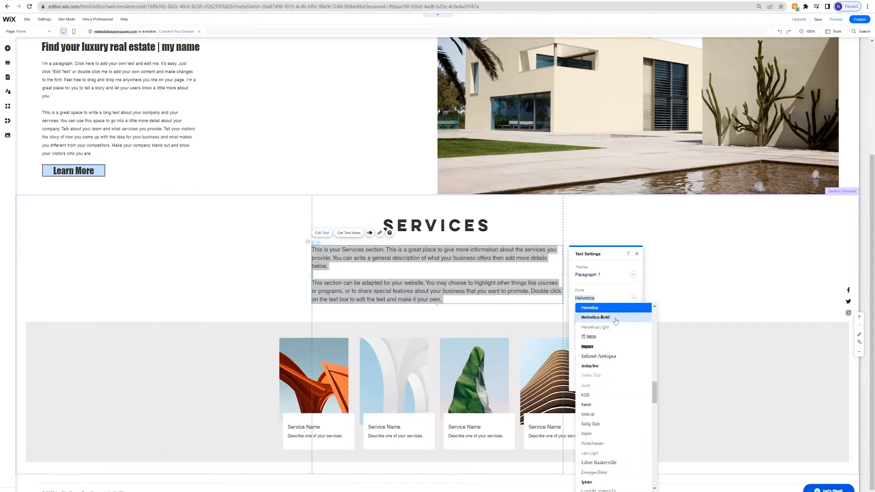
{"action": "left_click", "coordinate": [617, 367]}
{"action": "left_click", "coordinate": [608, 299]}
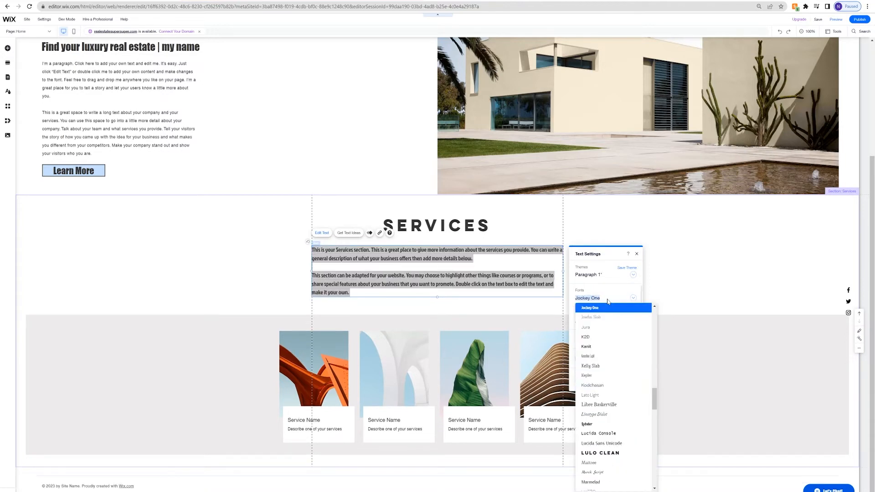
{"action": "left_click", "coordinate": [614, 396]}
{"action": "left_click", "coordinate": [421, 293]}
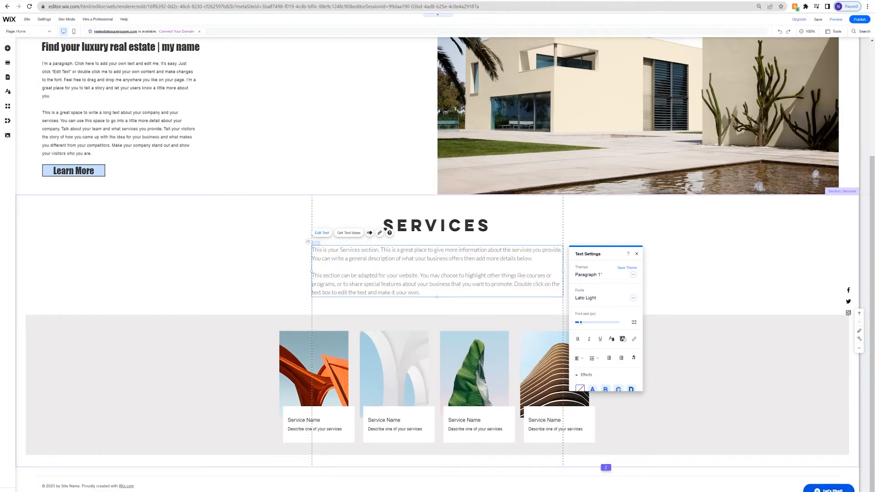
{"action": "left_click", "coordinate": [432, 306]}
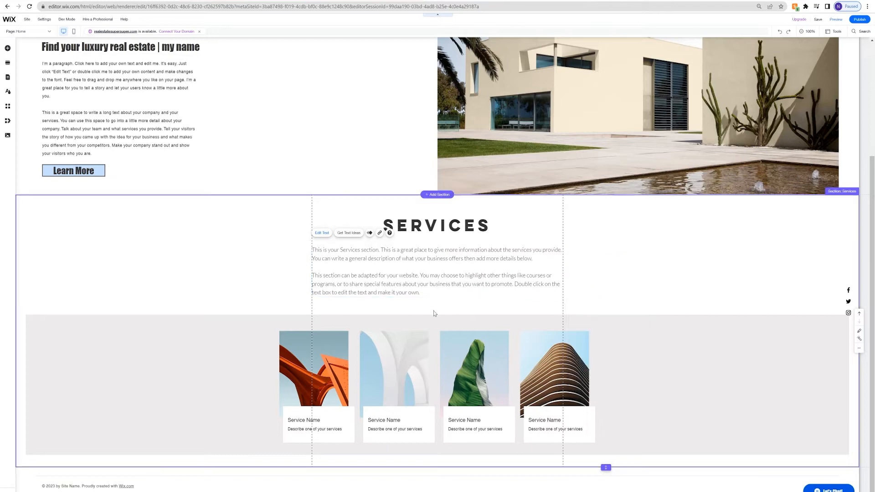
Step: Move the gray strip with the four service cards up, close beneath the Services description
{"action": "left_click", "coordinate": [440, 316]}
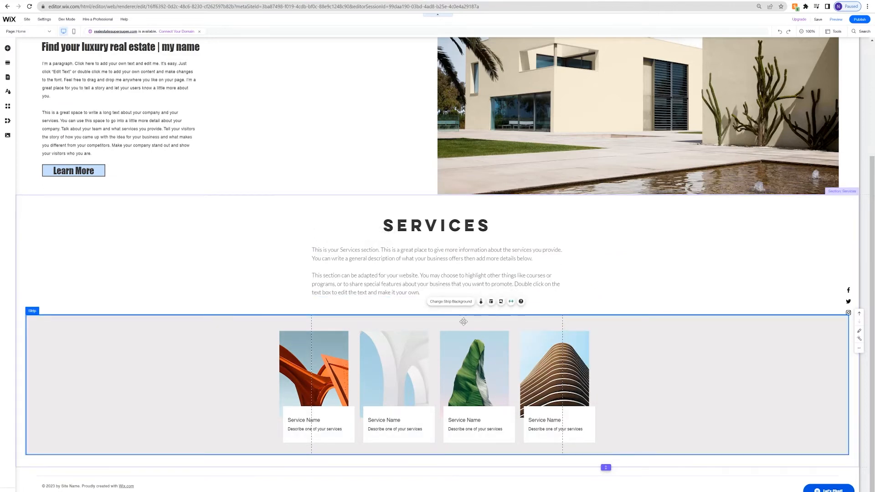
{"action": "left_click_drag", "start_coordinate": [459, 322], "coordinate": [460, 311]}
{"action": "left_click", "coordinate": [542, 354]}
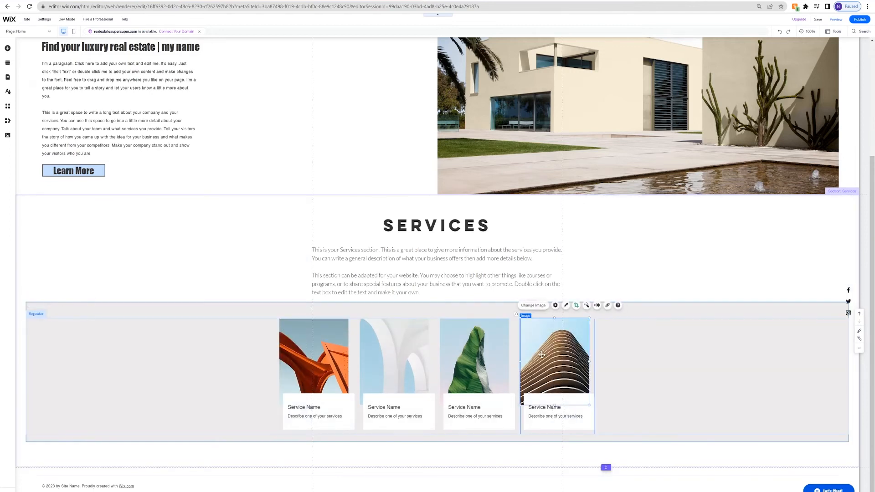
{"action": "left_click", "coordinate": [474, 356]}
{"action": "left_click", "coordinate": [378, 356]}
{"action": "left_click", "coordinate": [331, 355]}
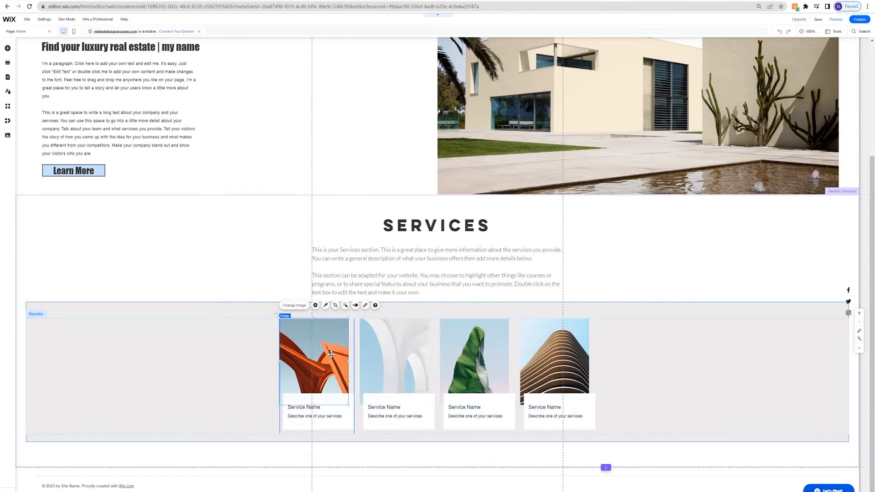
Step: Move the gray strip with the four service cards slightly down, away from the Services description
{"action": "left_click", "coordinate": [721, 314]}
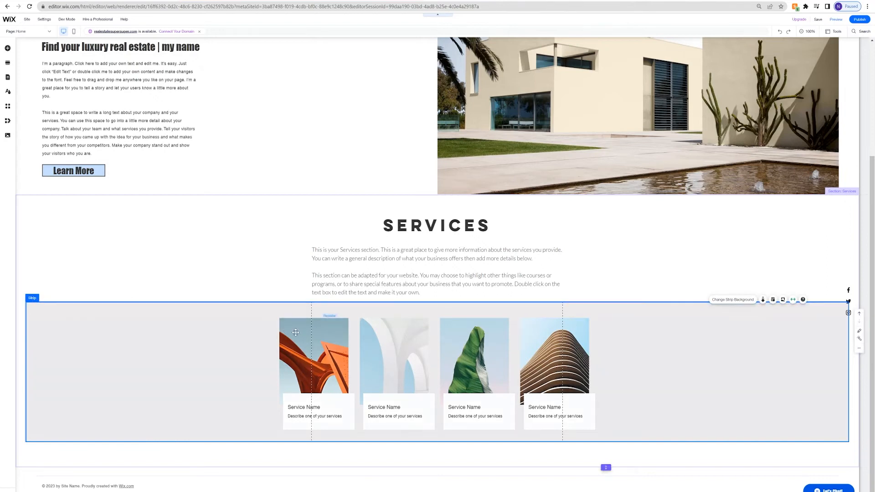
{"action": "mouse_move", "coordinate": [409, 367]}
{"action": "left_mouse_down"}
{"action": "mouse_move", "coordinate": [406, 234]}
{"action": "mouse_move", "coordinate": [403, 374]}
{"action": "left_mouse_up"}
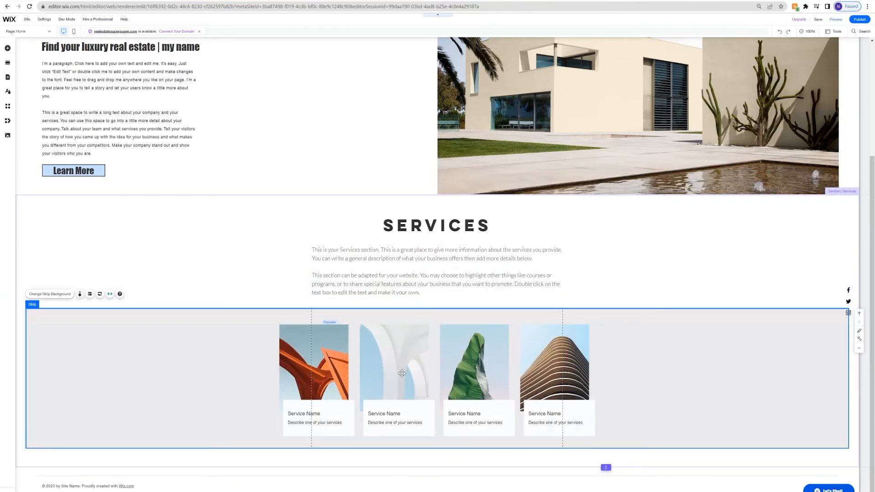
{"action": "left_click", "coordinate": [322, 356]}
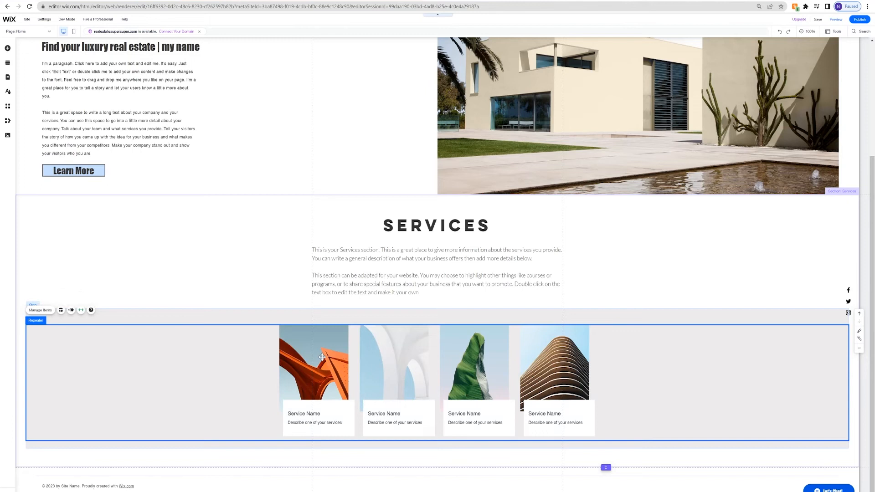
{"action": "left_click", "coordinate": [388, 360]}
{"action": "left_click", "coordinate": [462, 350]}
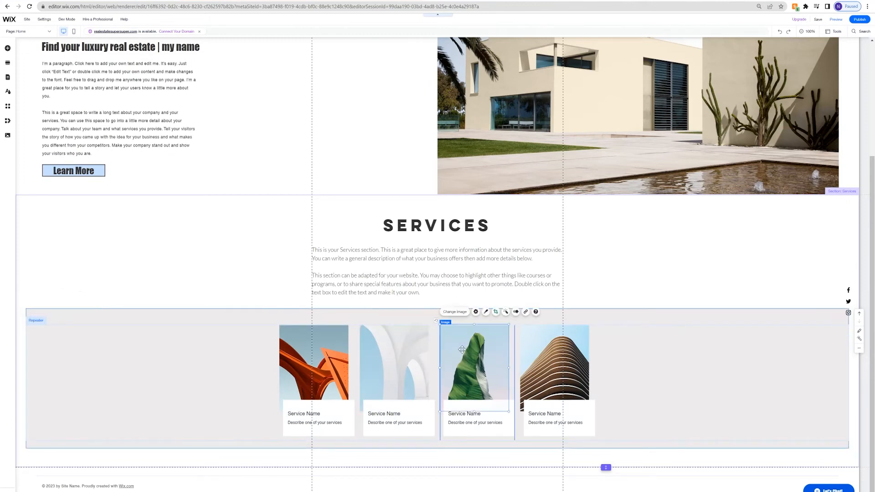
{"action": "left_click", "coordinate": [538, 381]}
Step: Search the media library for "buying a house" and replace the first service card's image with the photo of a couple facing a house
{"action": "left_click", "coordinate": [312, 407]}
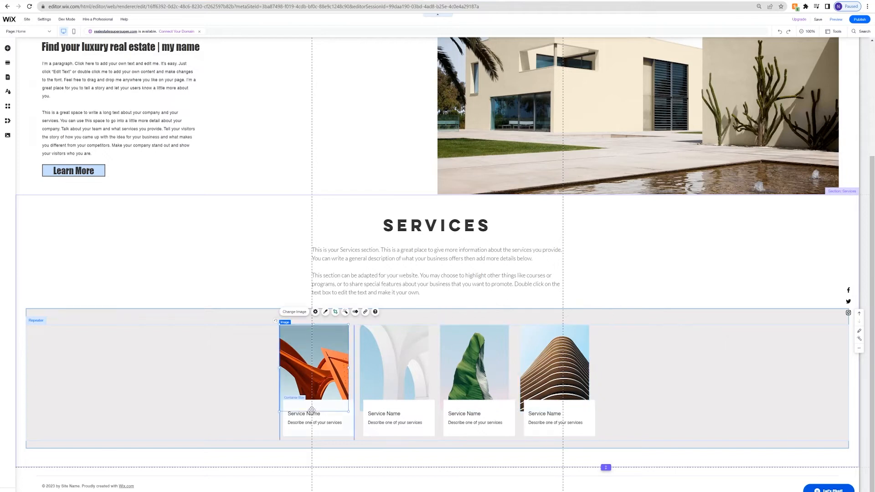
{"action": "left_click", "coordinate": [294, 312]}
{"action": "left_click", "coordinate": [313, 172]}
{"action": "type", "text": "buying a house"}
{"action": "key", "text": "Return"}
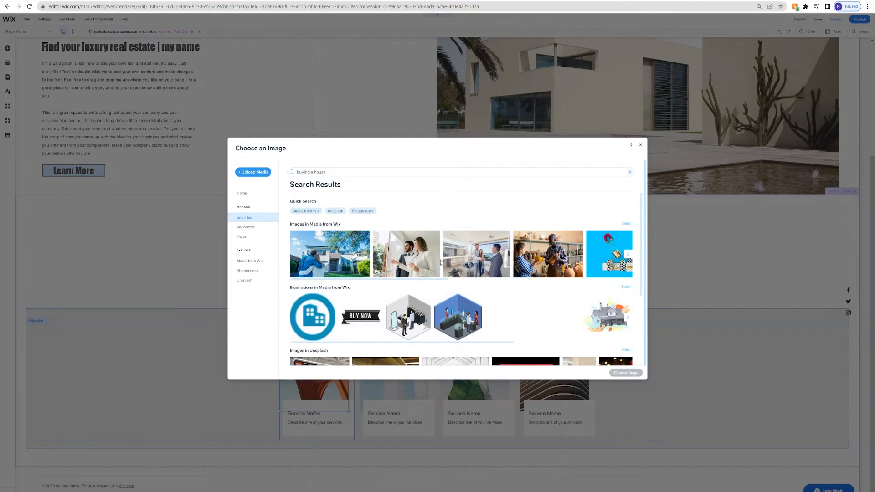
{"action": "left_click", "coordinate": [343, 263]}
{"action": "left_click", "coordinate": [627, 374]}
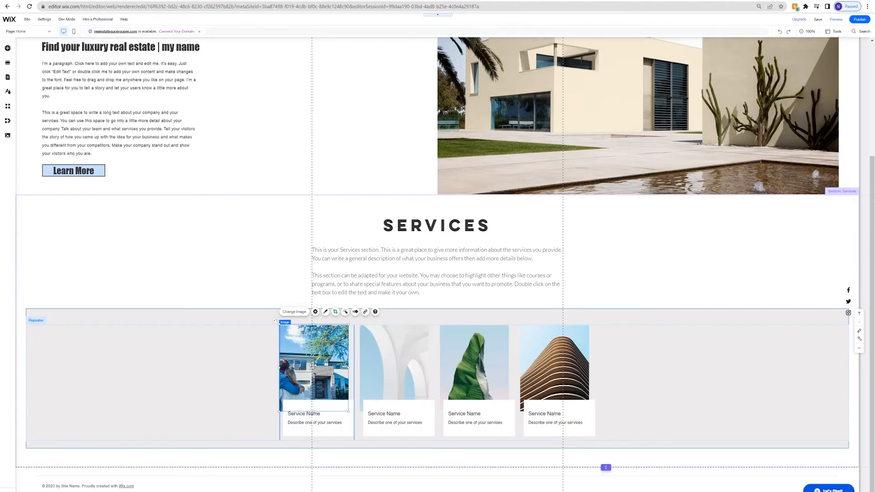
Step: Reposition the house photo within its crop frame so that the couple and the house both show in the first service card
{"action": "left_click", "coordinate": [336, 313]}
{"action": "left_click_drag", "start_coordinate": [319, 371], "coordinate": [323, 370]}
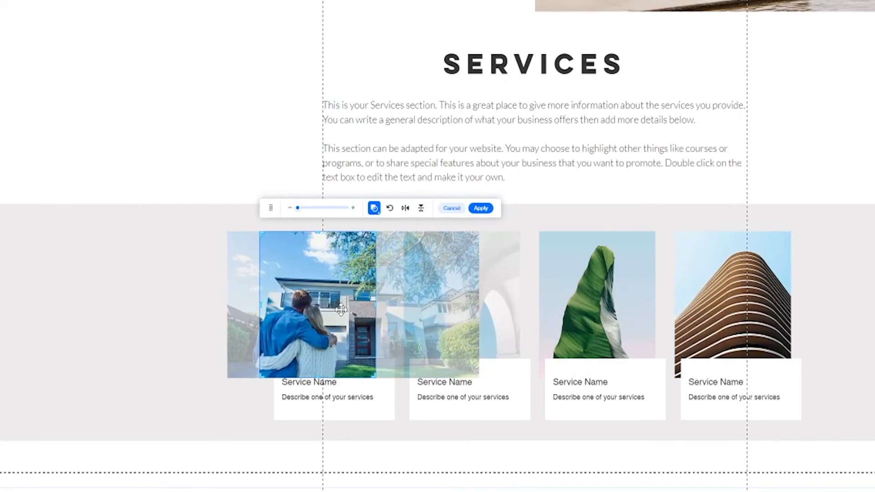
{"action": "left_click_drag", "start_coordinate": [341, 310], "coordinate": [335, 310]}
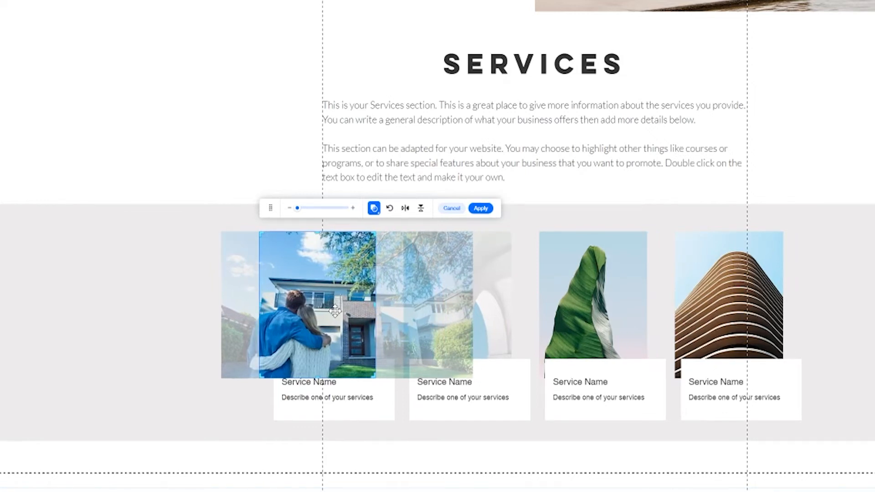
{"action": "scroll", "coordinate": [335, 311], "scroll_direction": "up", "scroll_amount": 1}
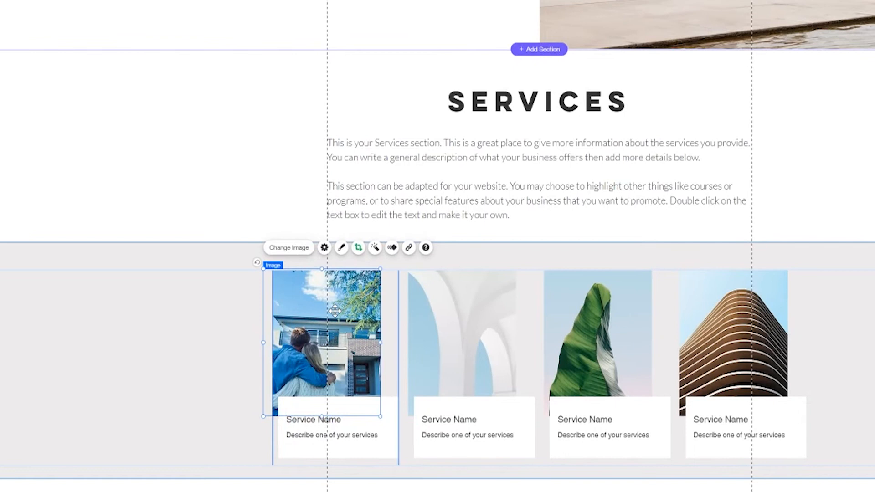
{"action": "scroll", "coordinate": [349, 363], "scroll_direction": "down", "scroll_amount": 1}
Step: Replace the first service card's title with "Looking To Buy?"
{"action": "left_click", "coordinate": [314, 383]}
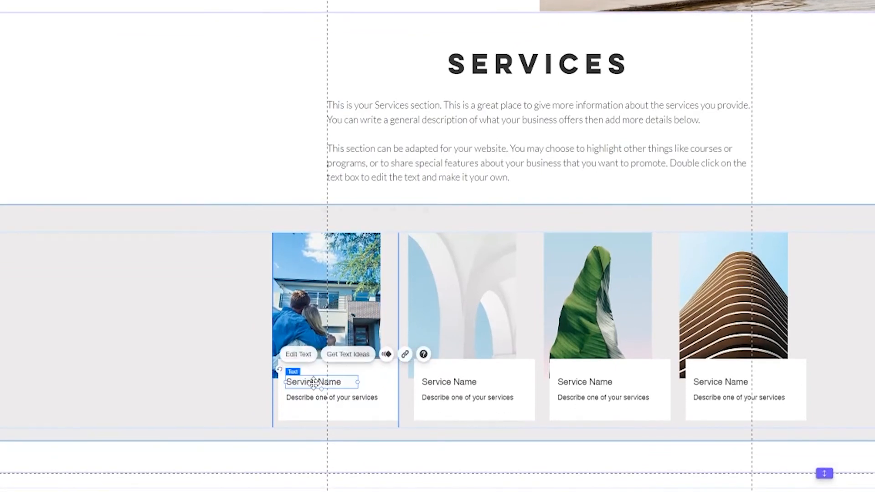
{"action": "double_click", "coordinate": [314, 382]}
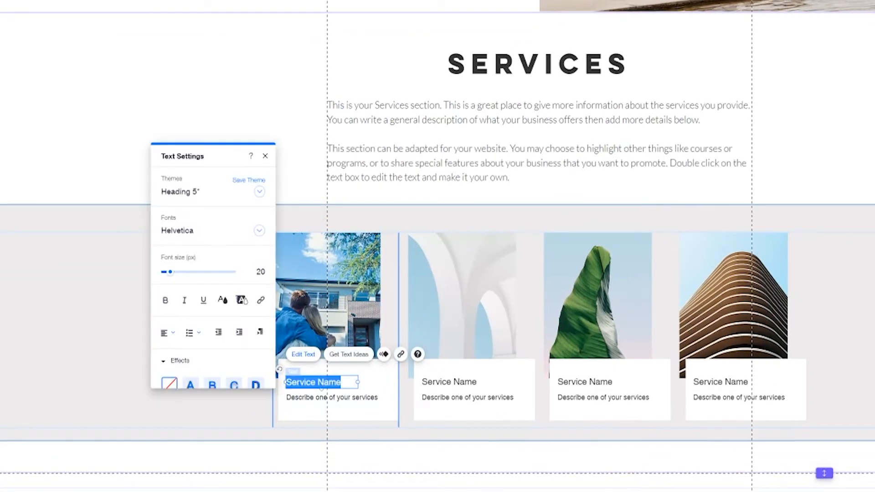
{"action": "type", "text": "Looking T"}
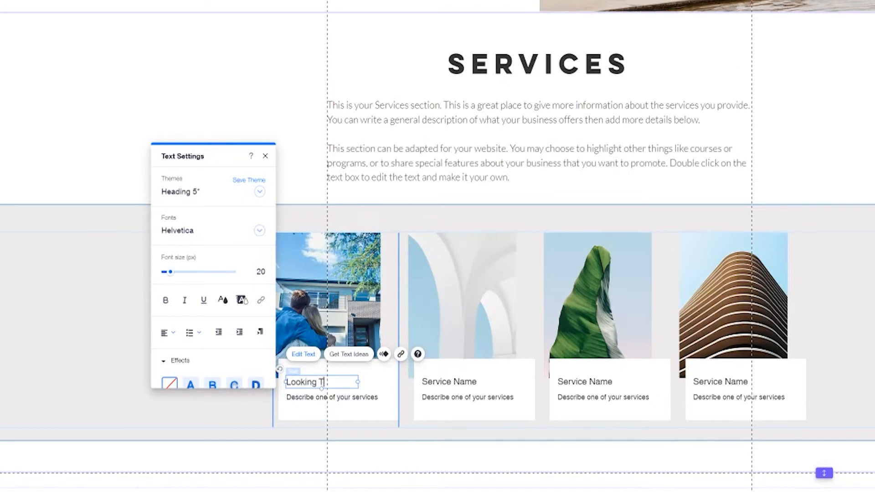
{"action": "type", "text": "o Buy"}
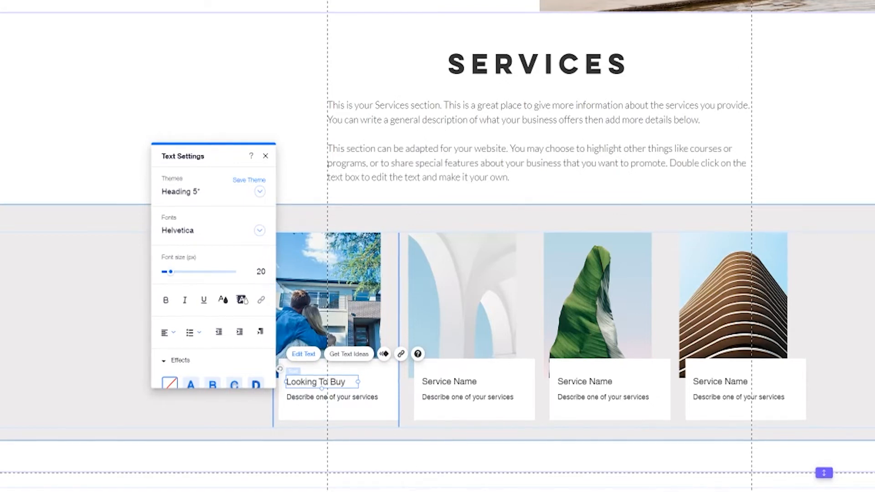
{"action": "type", "text": "?"}
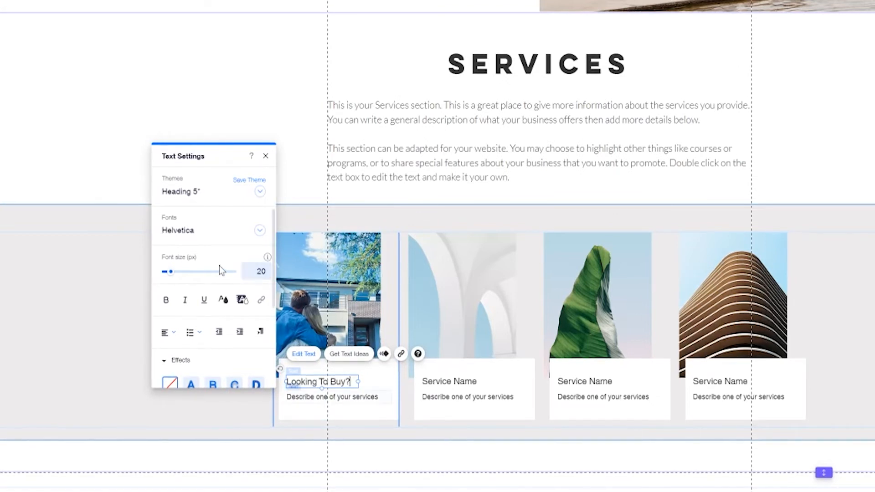
Step: Apply the Heading 3 theme to the service card title, widen its text box and reduce the font size to 26 px
{"action": "left_click", "coordinate": [195, 199]}
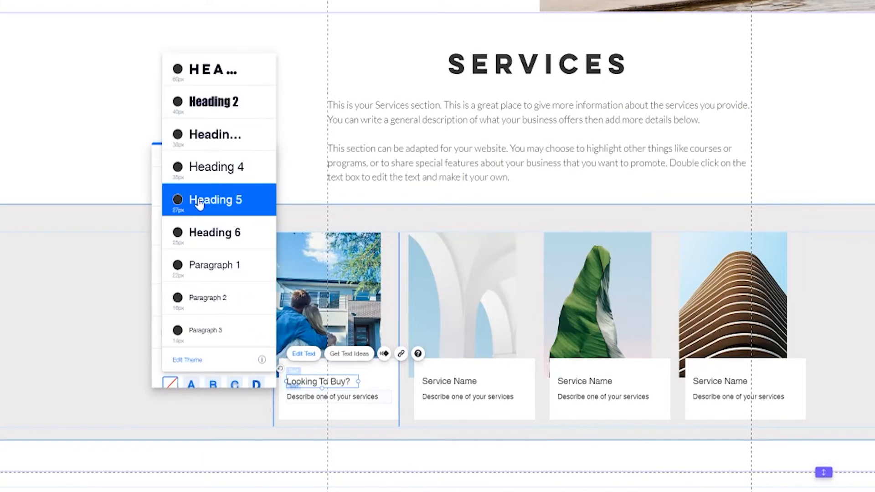
{"action": "left_click", "coordinate": [229, 143]}
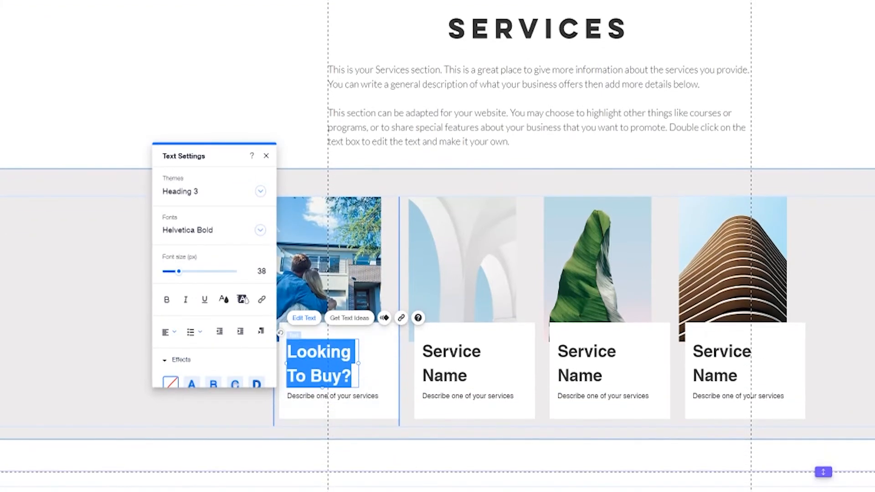
{"action": "left_click_drag", "start_coordinate": [359, 364], "coordinate": [383, 361]}
{"action": "left_click_drag", "start_coordinate": [179, 271], "coordinate": [176, 272]}
{"action": "left_click", "coordinate": [99, 253]}
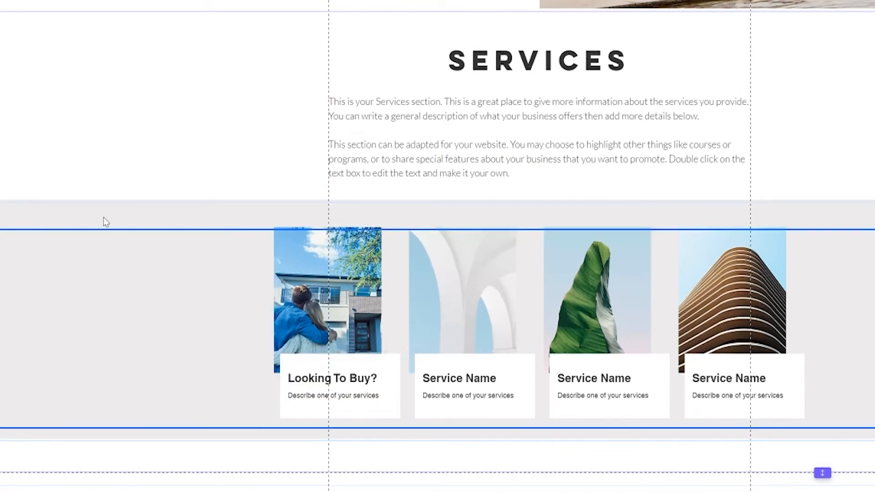
{"action": "scroll", "coordinate": [123, 232], "scroll_direction": "up", "scroll_amount": 5}
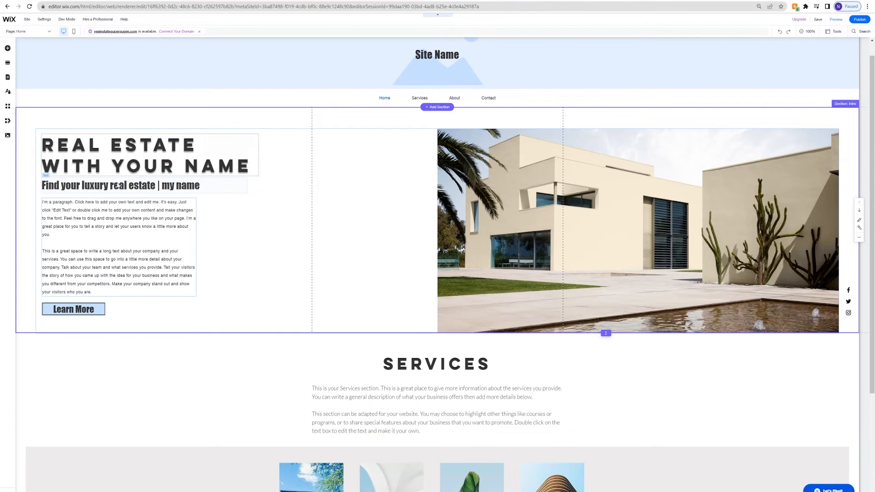
{"action": "left_click", "coordinate": [107, 220]}
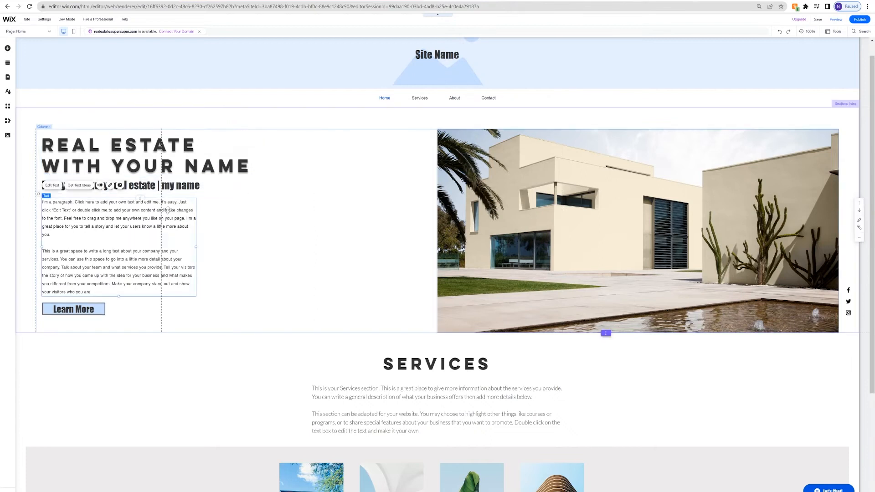
{"action": "scroll", "coordinate": [335, 248], "scroll_direction": "down", "scroll_amount": 5}
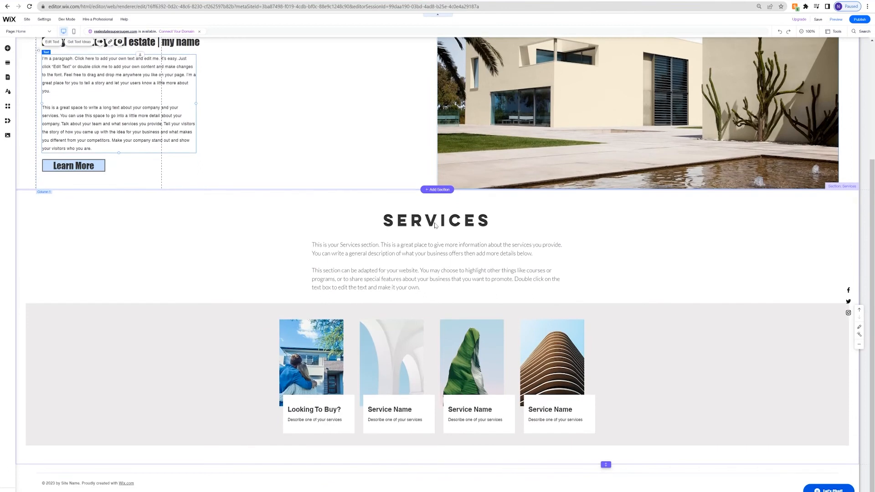
Step: Apply the Heading 2 theme to the Services heading and enlarge its font size
{"action": "left_click", "coordinate": [435, 224]}
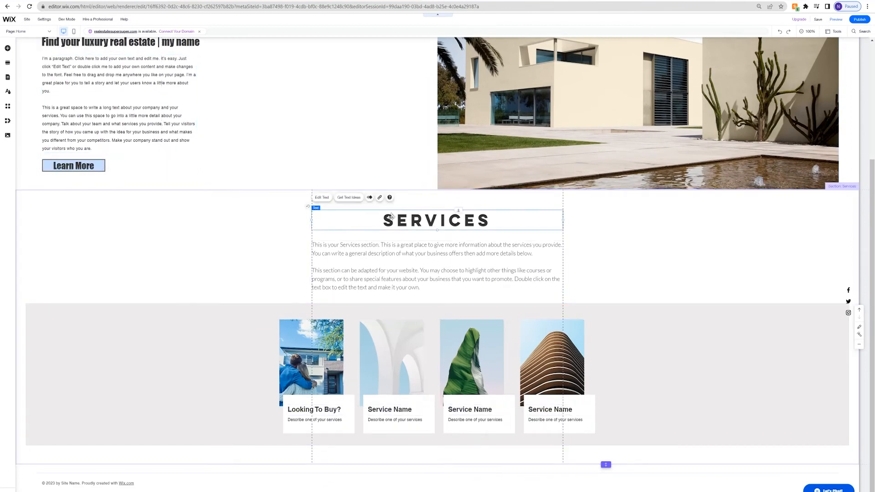
{"action": "left_click", "coordinate": [321, 197]}
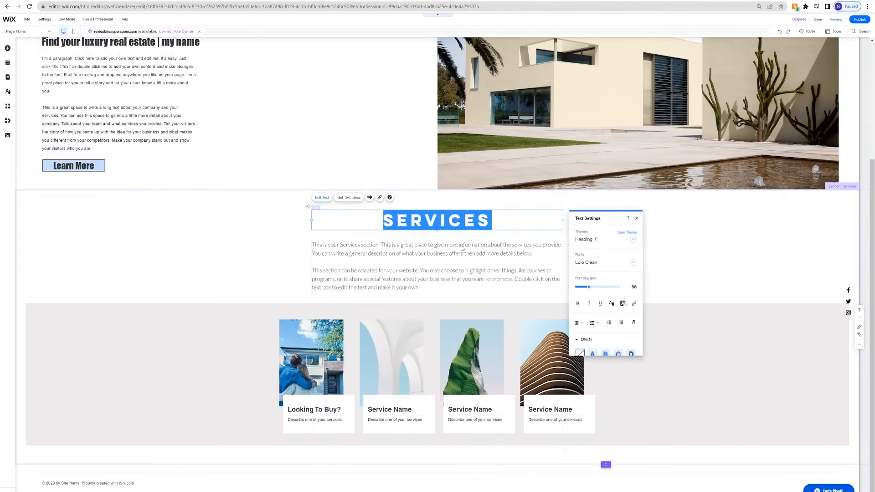
{"action": "left_click", "coordinate": [611, 249]}
{"action": "left_click", "coordinate": [602, 260]}
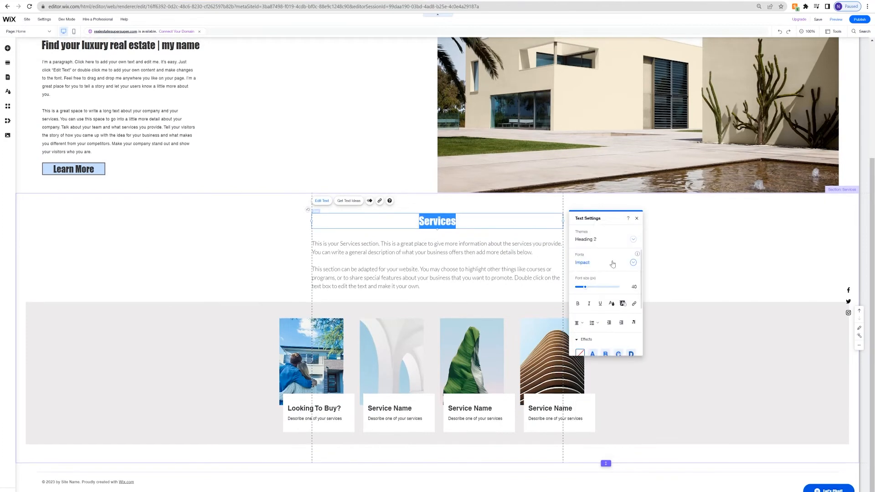
{"action": "left_click_drag", "start_coordinate": [585, 287], "coordinate": [596, 290]}
{"action": "left_click", "coordinate": [566, 275]}
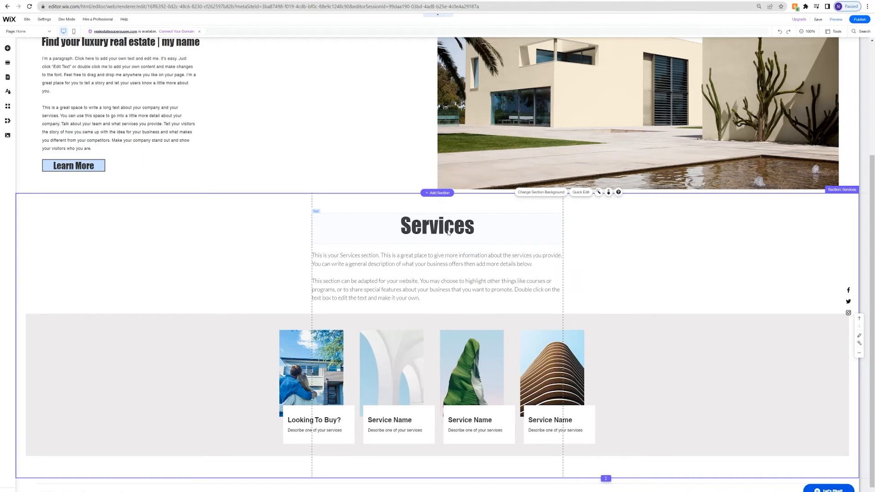
{"action": "scroll", "coordinate": [415, 272], "scroll_direction": "down", "scroll_amount": 1}
{"action": "left_click", "coordinate": [415, 271]}
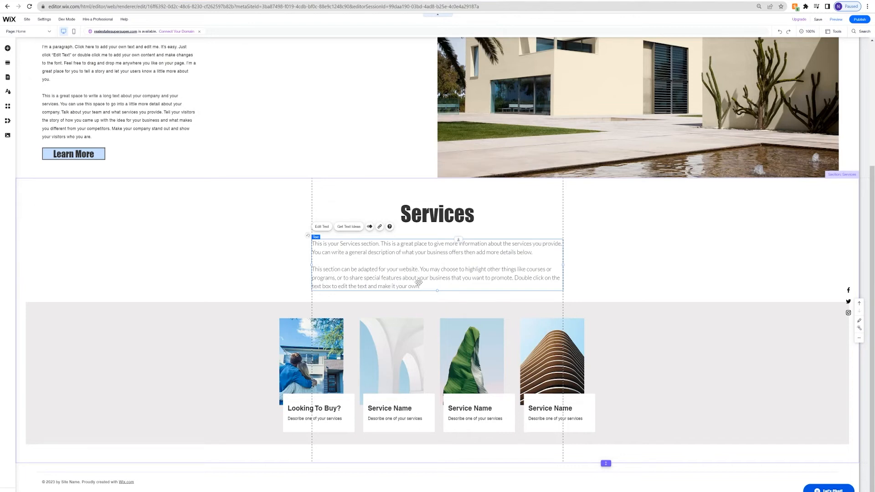
{"action": "left_click", "coordinate": [392, 410]}
{"action": "left_click", "coordinate": [392, 409]}
{"action": "double_click", "coordinate": [392, 410]}
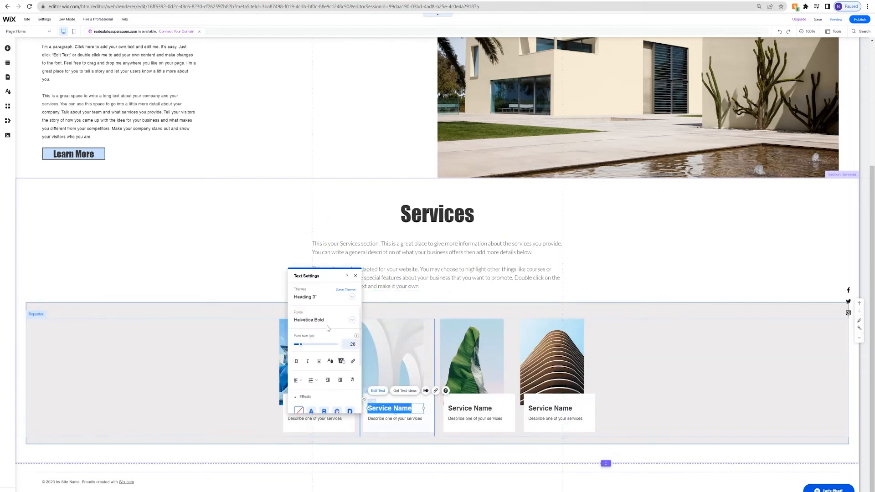
{"action": "left_click", "coordinate": [400, 413]}
{"action": "left_click", "coordinate": [400, 412]}
{"action": "double_click", "coordinate": [399, 410]}
{"action": "left_click", "coordinate": [428, 413]}
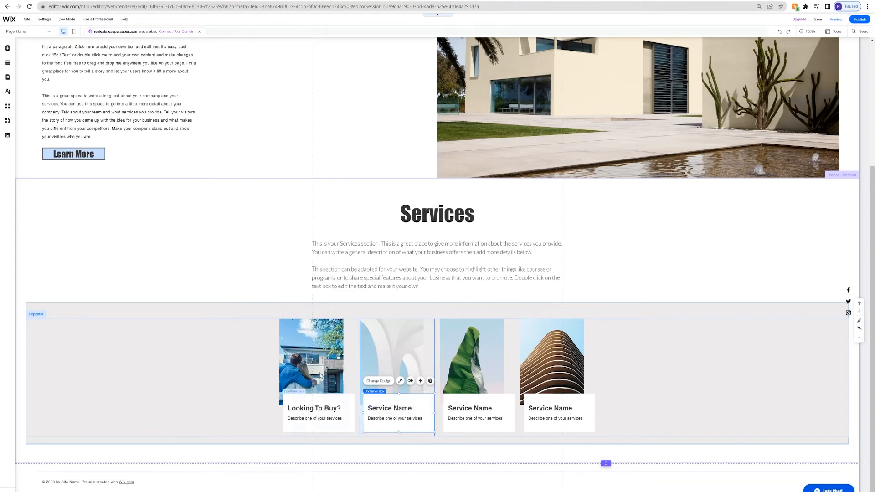
{"action": "left_click", "coordinate": [321, 403]}
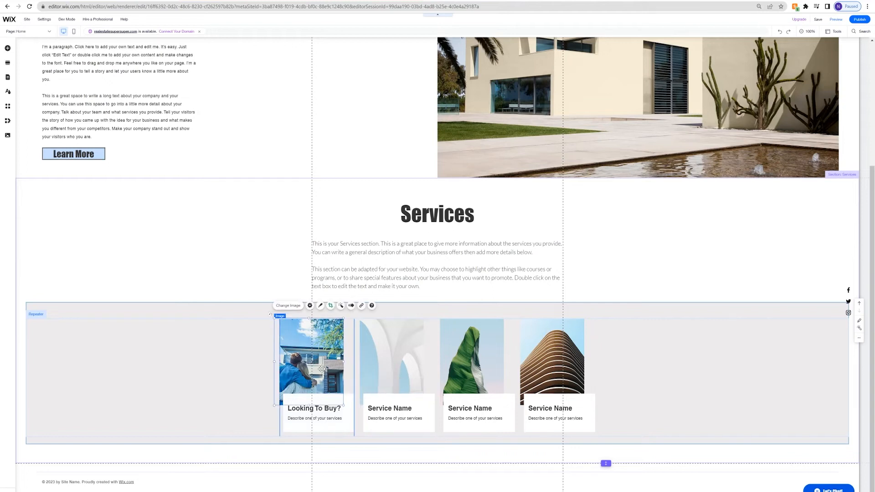
{"action": "left_click", "coordinate": [326, 413]}
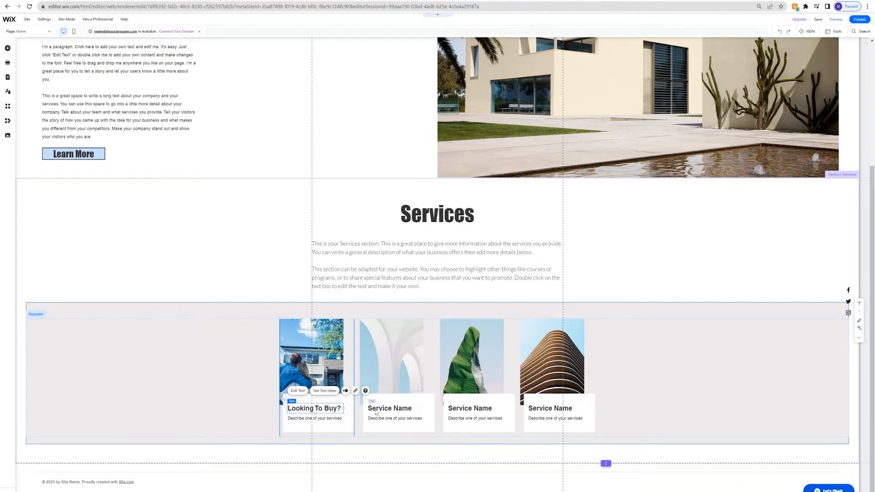
{"action": "left_click", "coordinate": [463, 407]}
{"action": "left_click", "coordinate": [548, 407]}
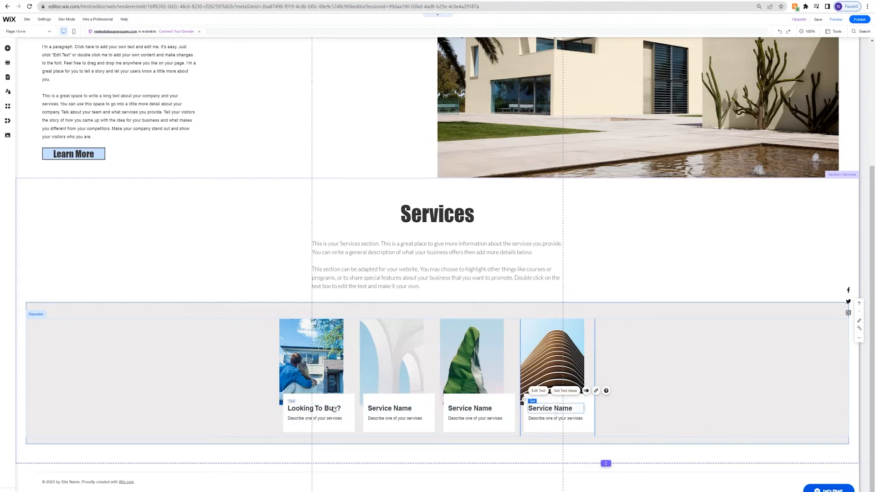
Step: Replace the second service card's title with "Looking To Sell?"
{"action": "left_click", "coordinate": [402, 407]}
{"action": "double_click", "coordinate": [402, 407]}
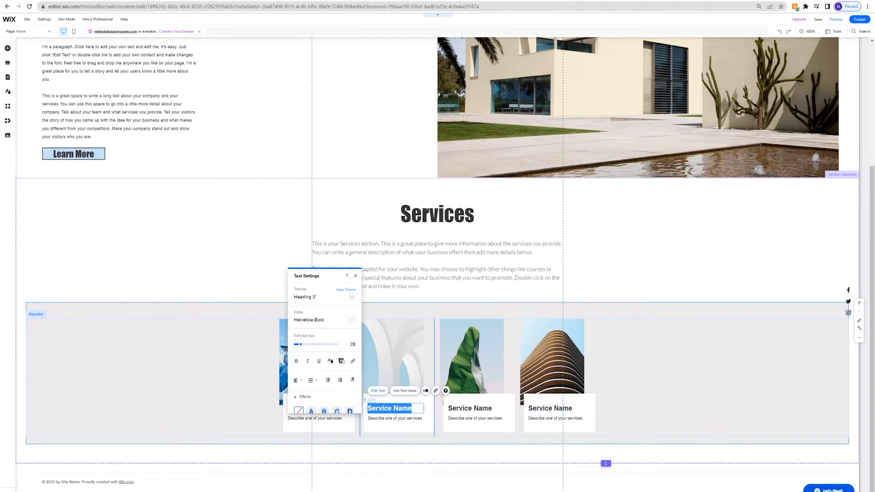
{"action": "type", "text": "Looking To Sell?"}
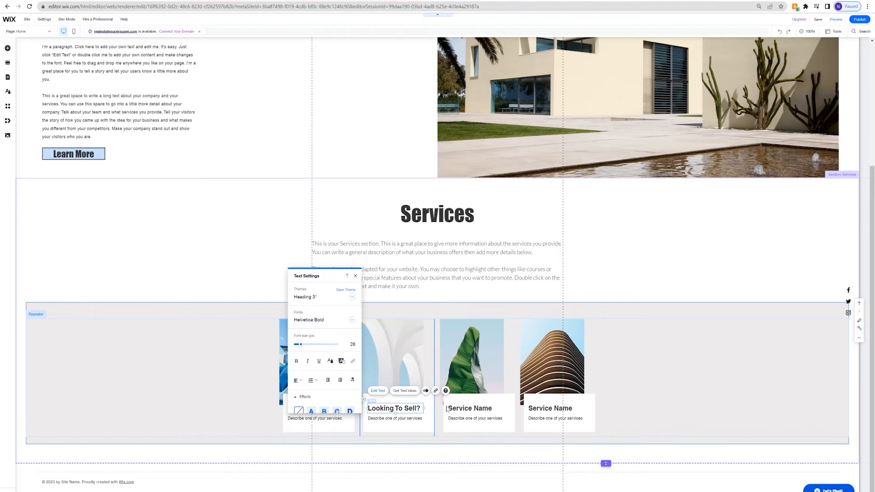
Step: Replace the third service card's title with "More Information"
{"action": "left_click", "coordinate": [472, 410]}
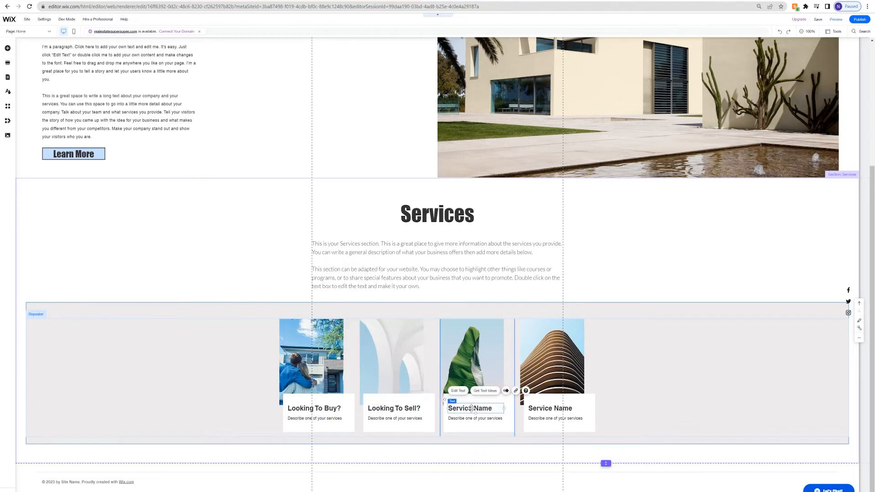
{"action": "double_click", "coordinate": [472, 408]}
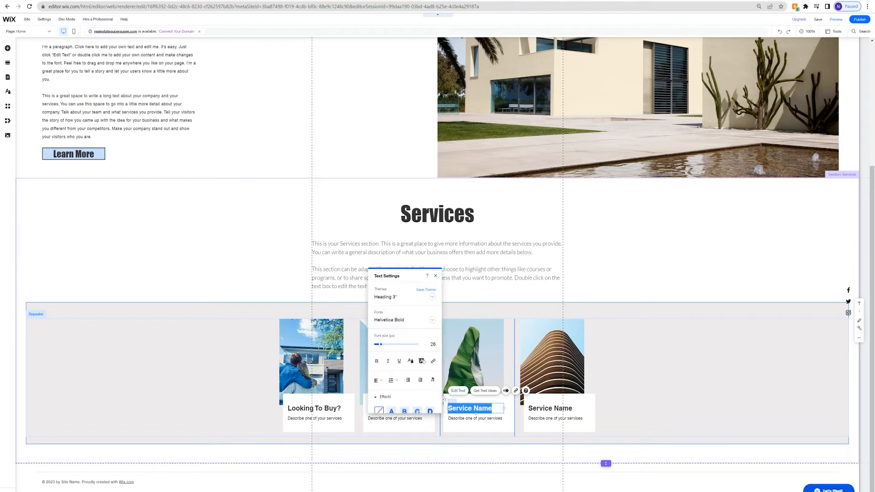
{"action": "type", "text": "More Information"}
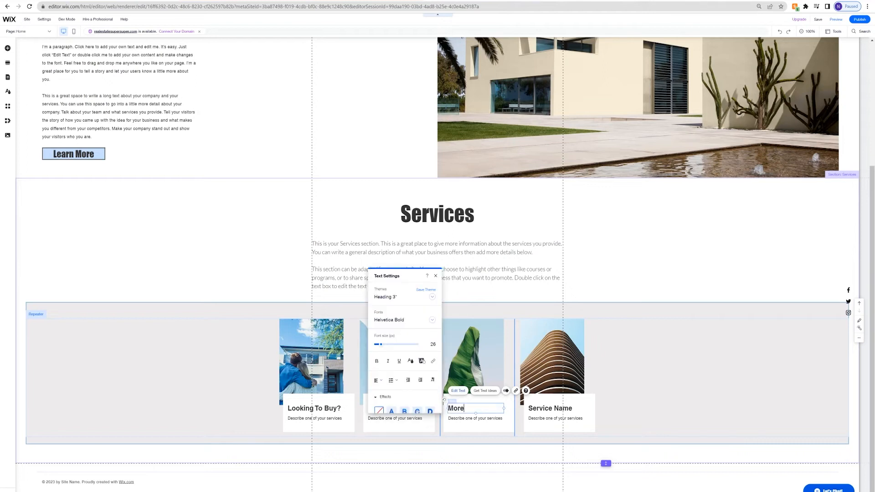
Step: Delete the fourth item, the unused "Service Name" card, from the Services repeater
{"action": "left_click", "coordinate": [547, 358]}
{"action": "left_click", "coordinate": [547, 358]}
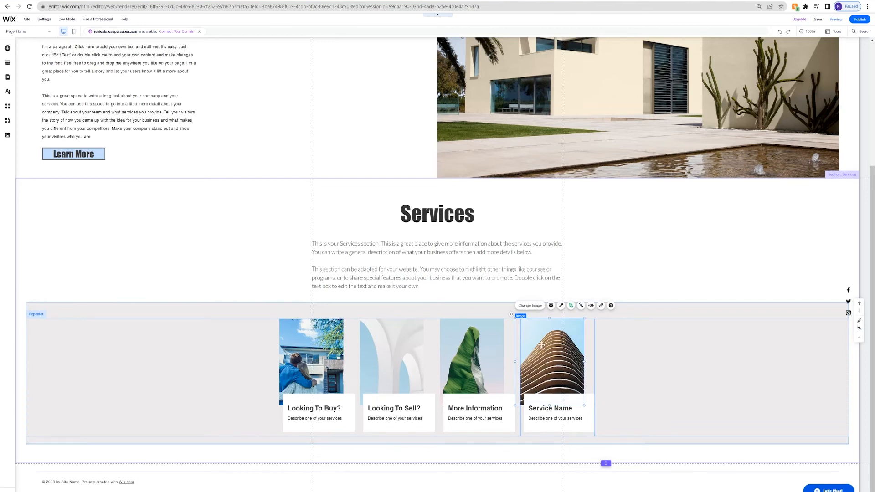
{"action": "left_click", "coordinate": [699, 362]}
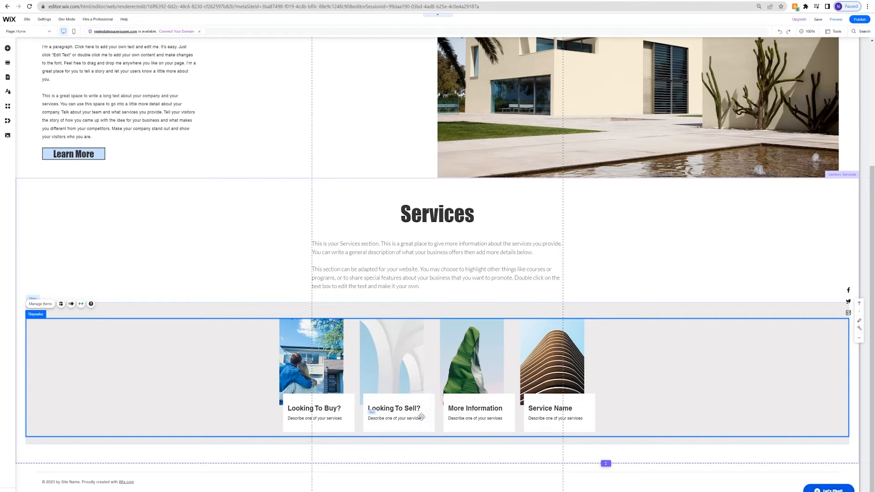
{"action": "left_click", "coordinate": [47, 306]}
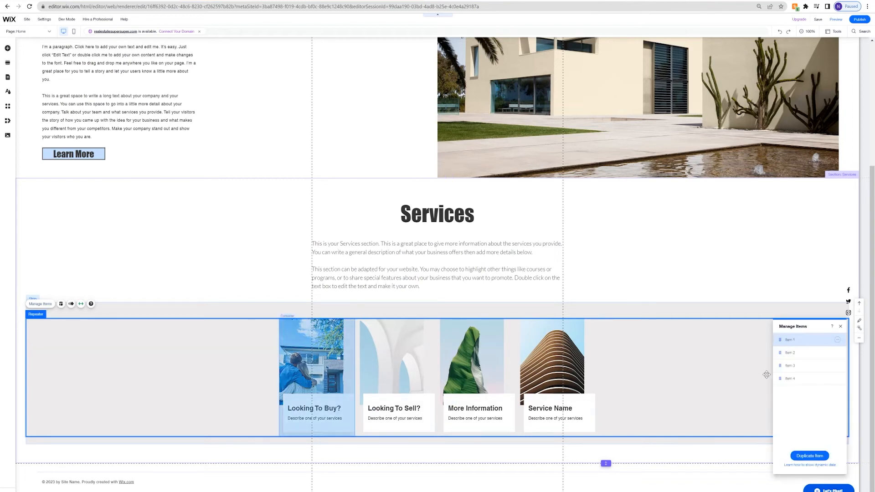
{"action": "left_click", "coordinate": [838, 379]}
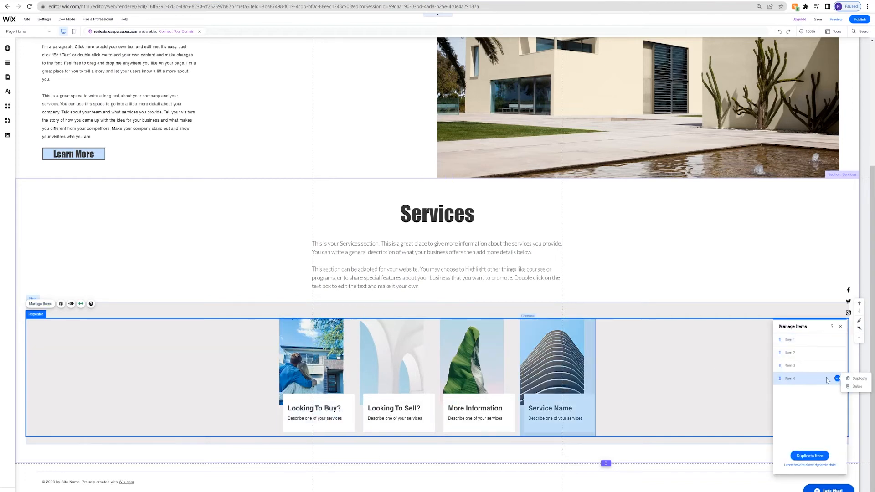
{"action": "left_click", "coordinate": [855, 387]}
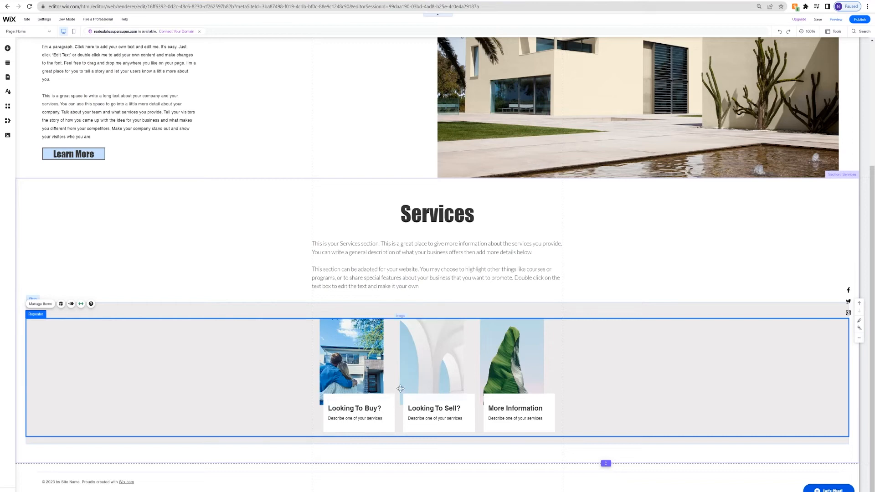
Step: Add a light themed button below the description in the first service card of the repeater
{"action": "left_click", "coordinate": [9, 52]}
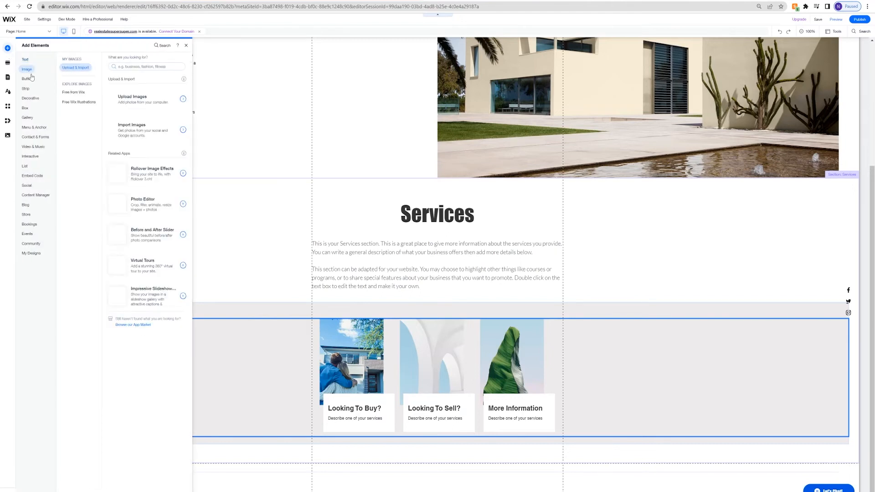
{"action": "mouse_move", "coordinate": [30, 80]}
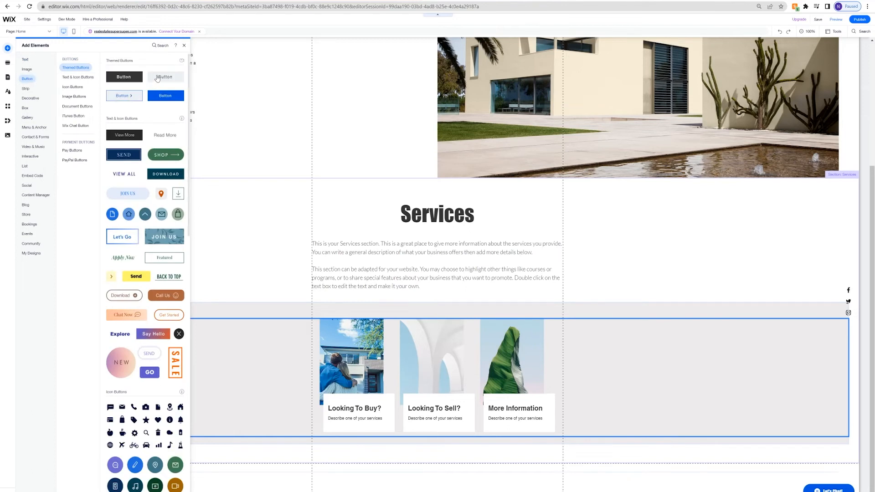
{"action": "left_click_drag", "start_coordinate": [157, 78], "coordinate": [358, 426]}
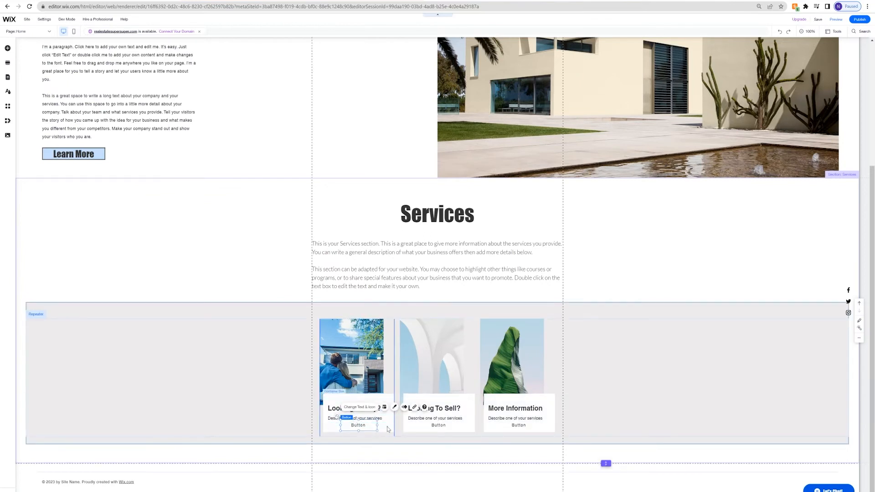
Step: Extend the first card's white container box downward and move the button slightly lower inside it
{"action": "left_click", "coordinate": [381, 430]}
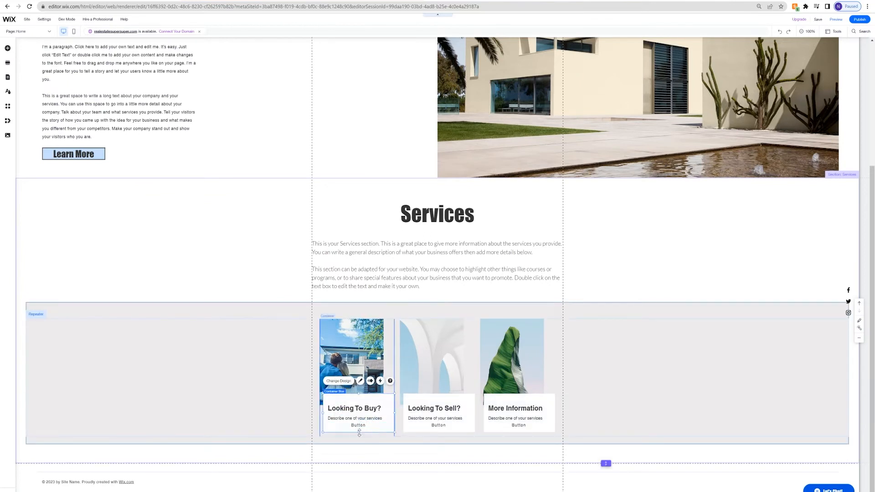
{"action": "left_click_drag", "start_coordinate": [360, 441], "coordinate": [359, 441]}
{"action": "left_click", "coordinate": [358, 425]}
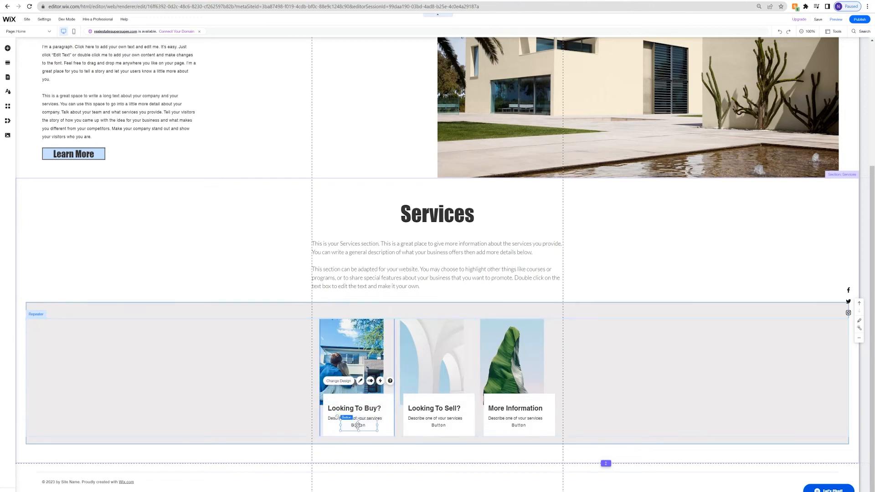
{"action": "left_click_drag", "start_coordinate": [358, 425], "coordinate": [358, 429]}
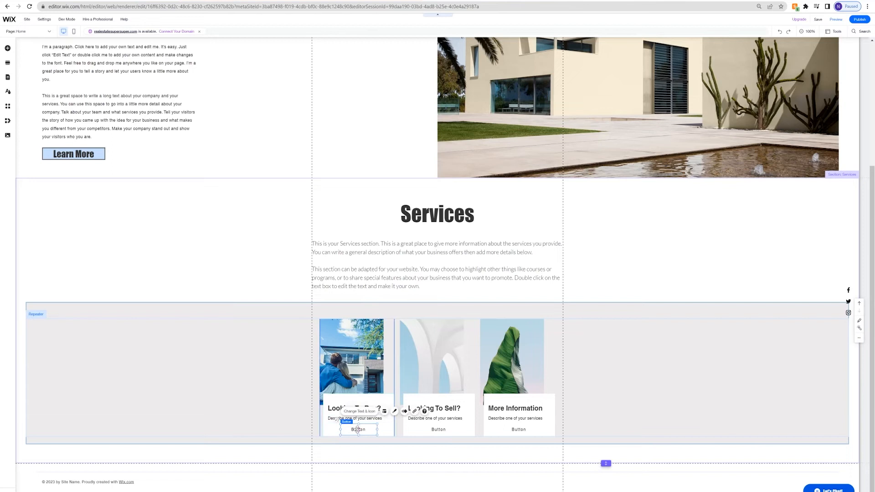
Step: Customize the card button's design with a light blue theme color as its background fill
{"action": "left_click", "coordinate": [394, 414]}
{"action": "left_click", "coordinate": [291, 424]}
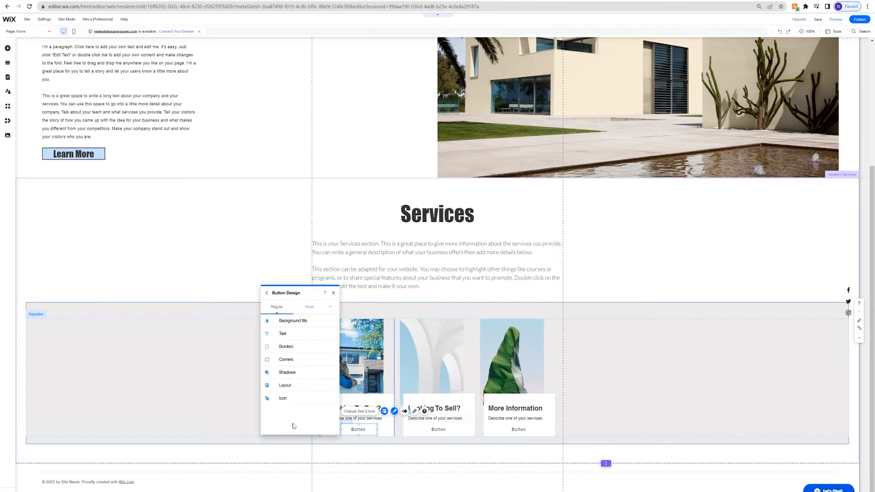
{"action": "left_click", "coordinate": [292, 320]}
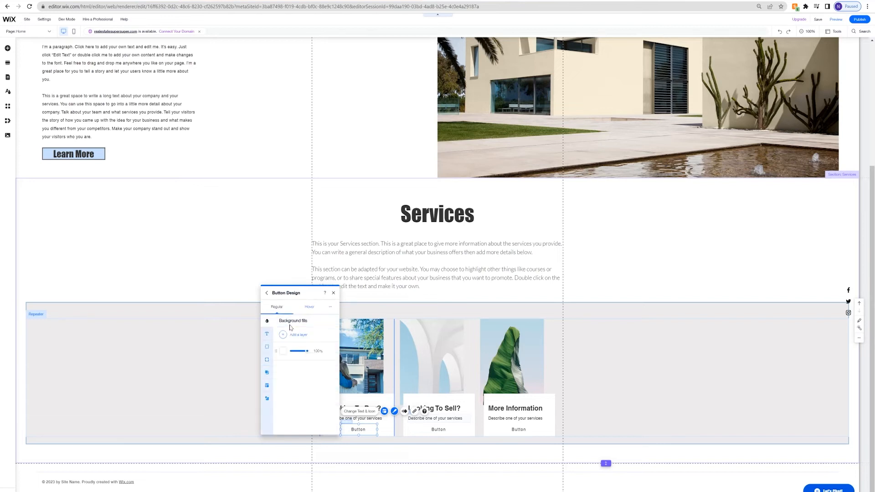
{"action": "left_click", "coordinate": [281, 352]}
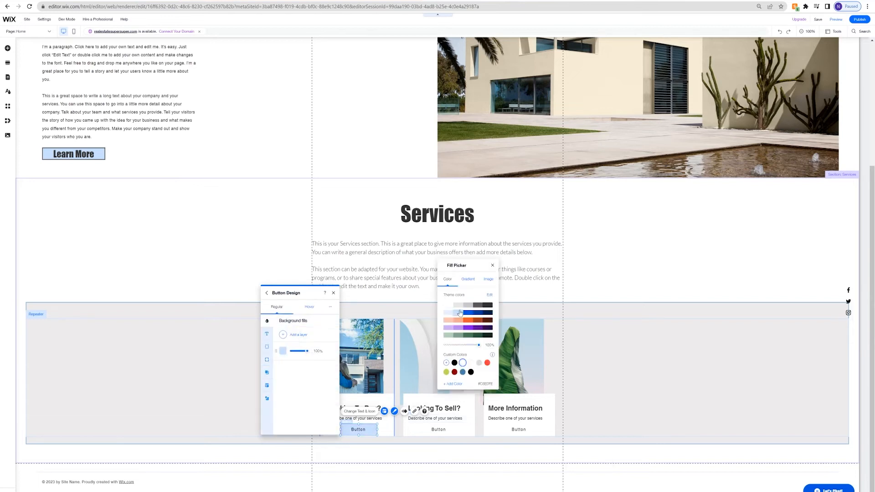
{"action": "left_click", "coordinate": [460, 313]}
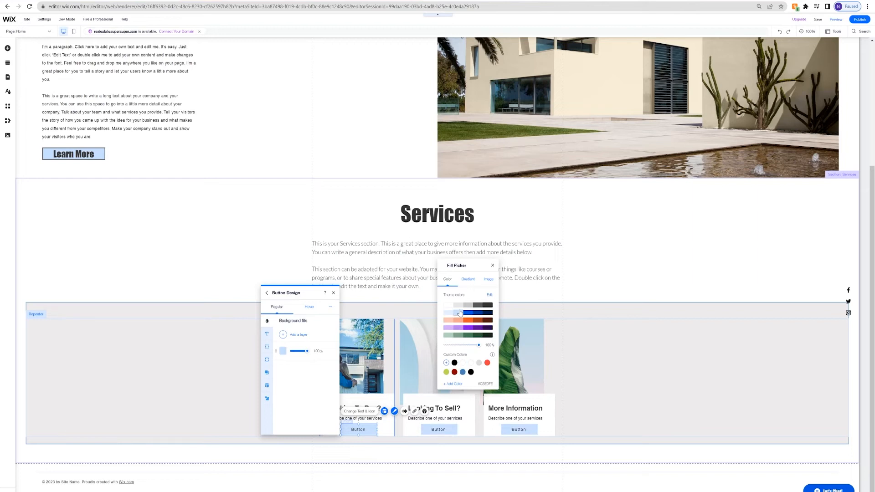
Step: Add a thin solid border around the service card button
{"action": "left_click", "coordinate": [266, 360]}
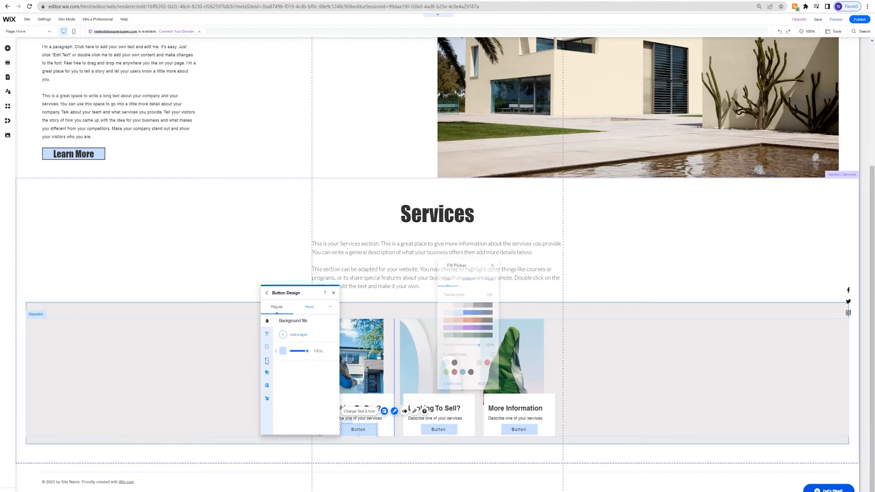
{"action": "left_click", "coordinate": [266, 360]}
{"action": "left_click", "coordinate": [267, 349]}
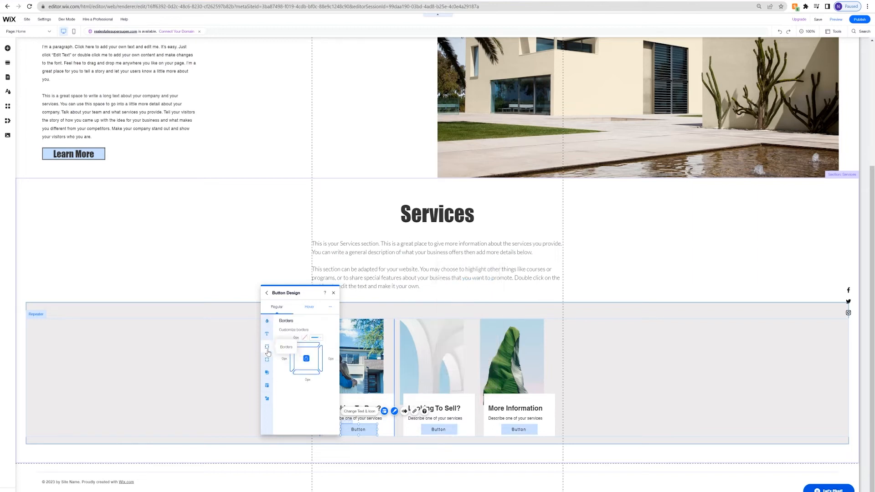
{"action": "left_click", "coordinate": [316, 338]}
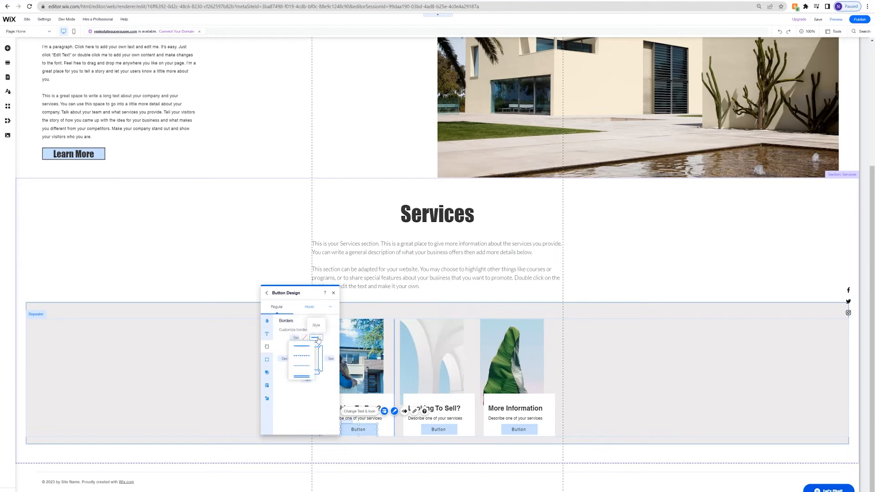
{"action": "left_click", "coordinate": [307, 347]}
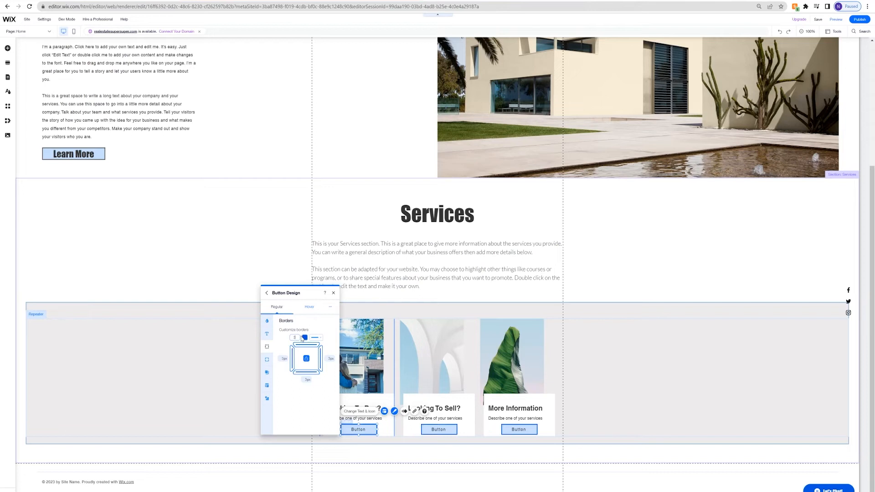
{"action": "left_click", "coordinate": [610, 366]}
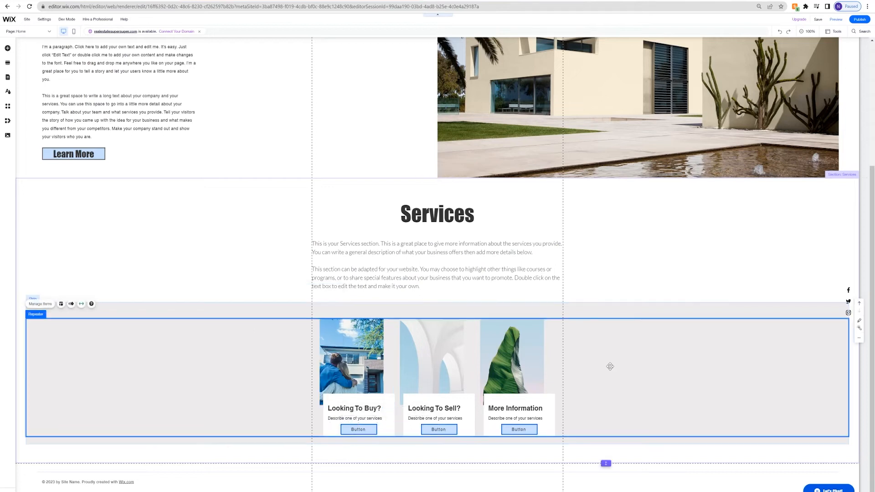
Step: Change the card button's border color to a dark gray theme color
{"action": "left_click", "coordinate": [359, 429]}
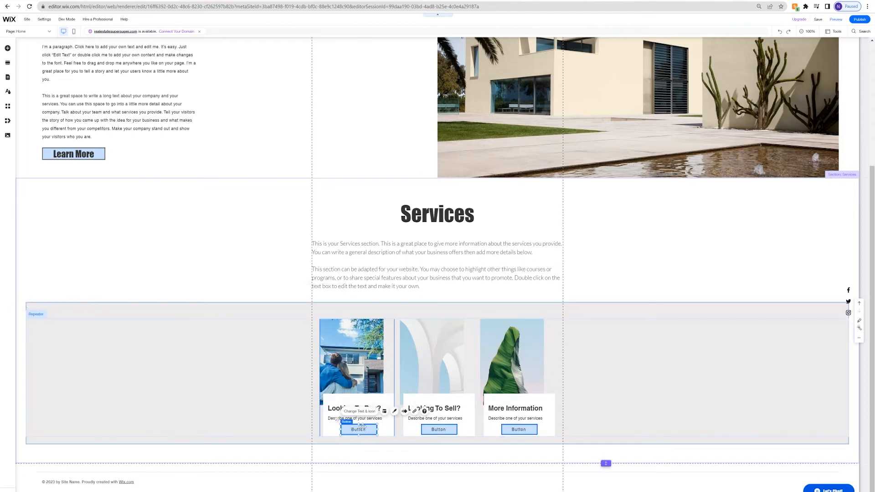
{"action": "left_click", "coordinate": [402, 411]}
{"action": "left_click", "coordinate": [306, 423]}
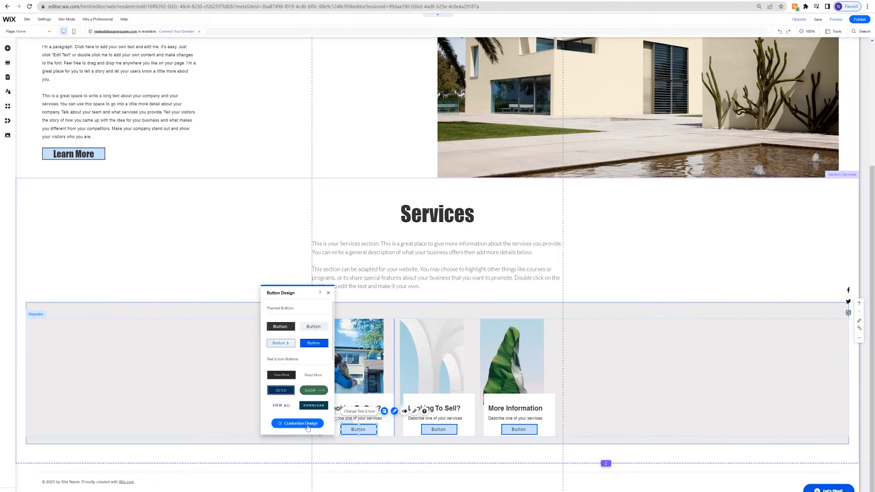
{"action": "left_click", "coordinate": [294, 351]}
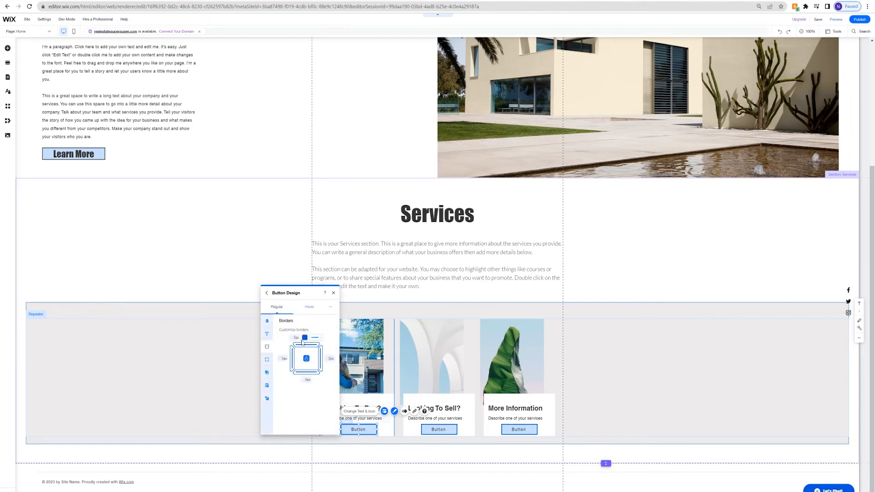
{"action": "left_click", "coordinate": [305, 337]}
{"action": "left_click", "coordinate": [484, 308]}
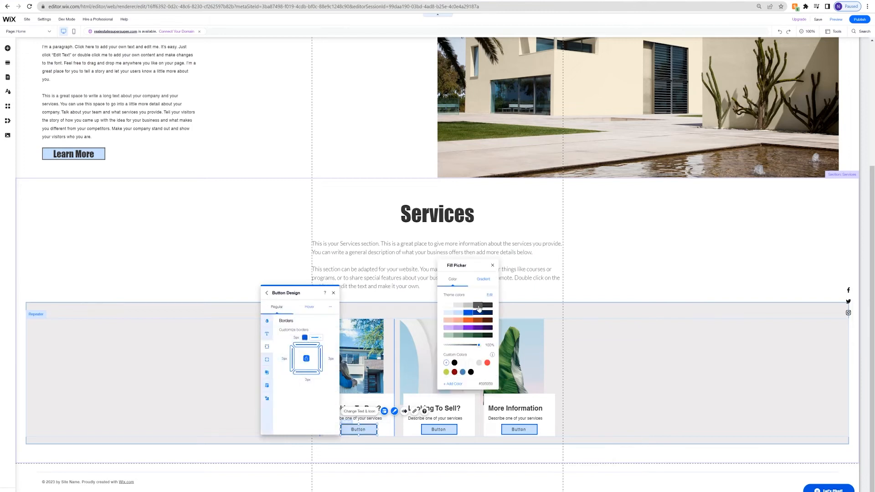
{"action": "left_click", "coordinate": [606, 361]}
{"action": "left_click", "coordinate": [606, 362]}
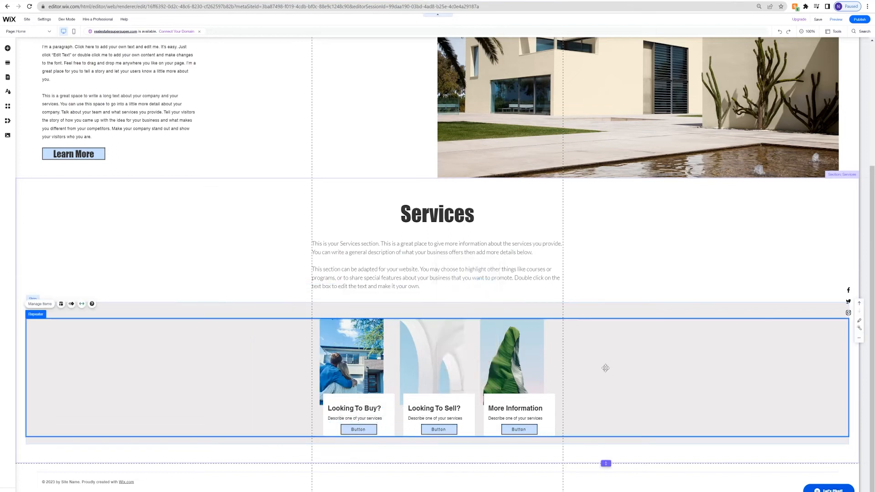
Step: Review the page layout and the link options for the first service card's button, without setting a link
{"action": "scroll", "coordinate": [622, 362], "scroll_direction": "up", "scroll_amount": 3}
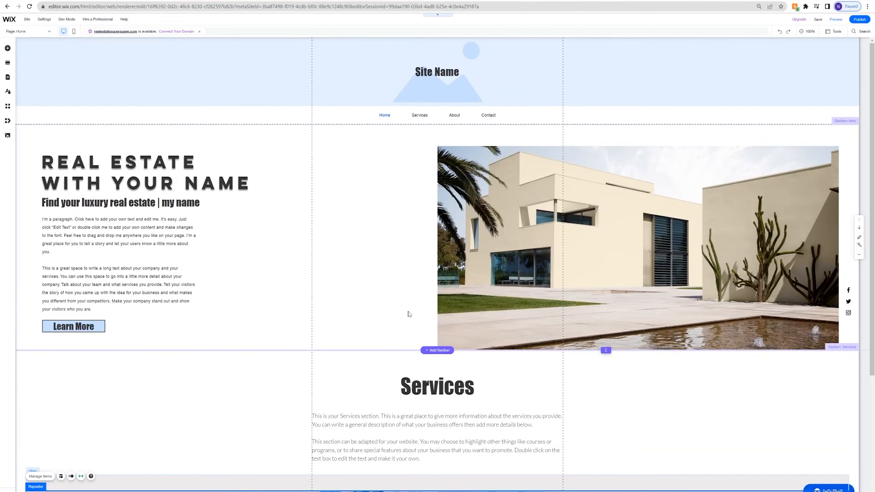
{"action": "scroll", "coordinate": [528, 243], "scroll_direction": "down", "scroll_amount": 3}
{"action": "scroll", "coordinate": [563, 237], "scroll_direction": "up", "scroll_amount": 2}
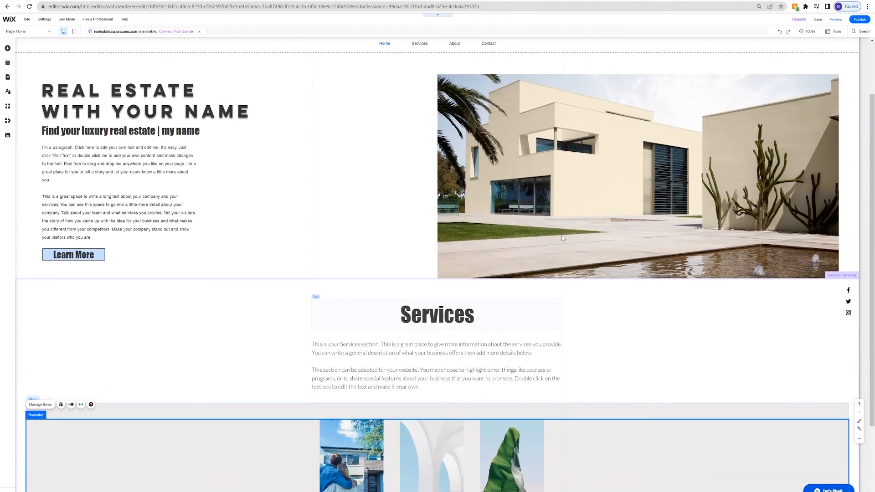
{"action": "scroll", "coordinate": [563, 237], "scroll_direction": "down", "scroll_amount": 3}
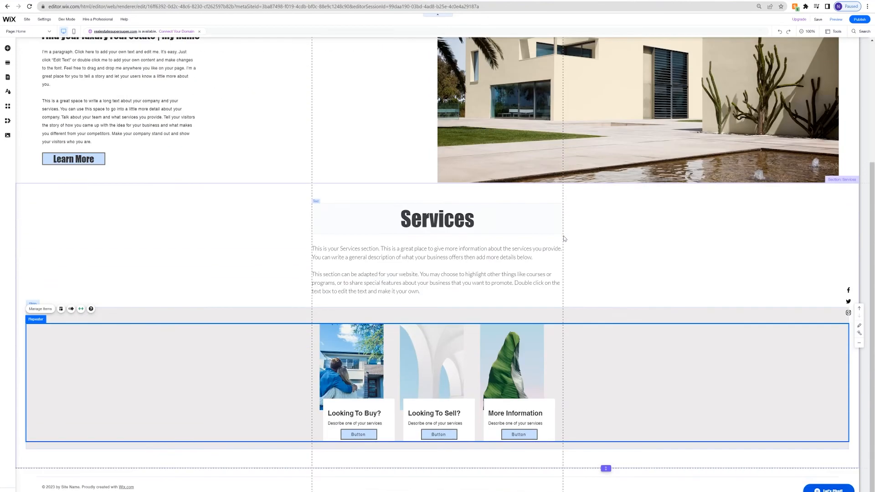
{"action": "left_click", "coordinate": [370, 436]}
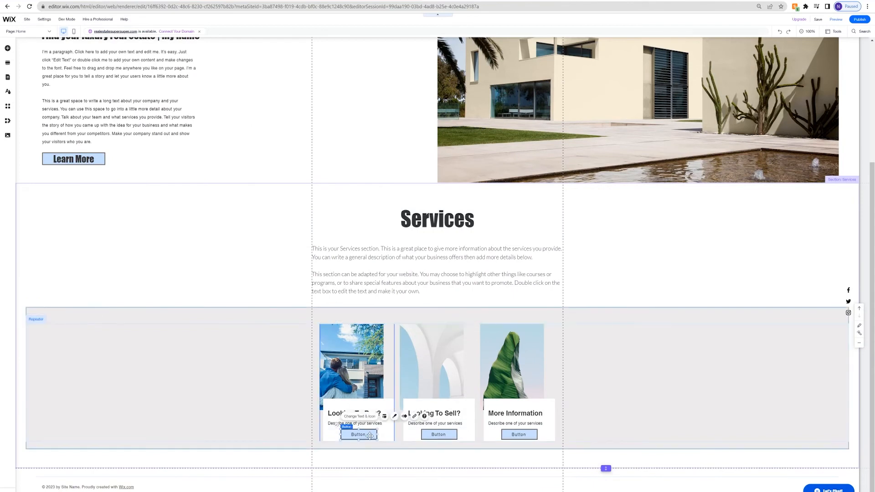
{"action": "left_click", "coordinate": [415, 416]}
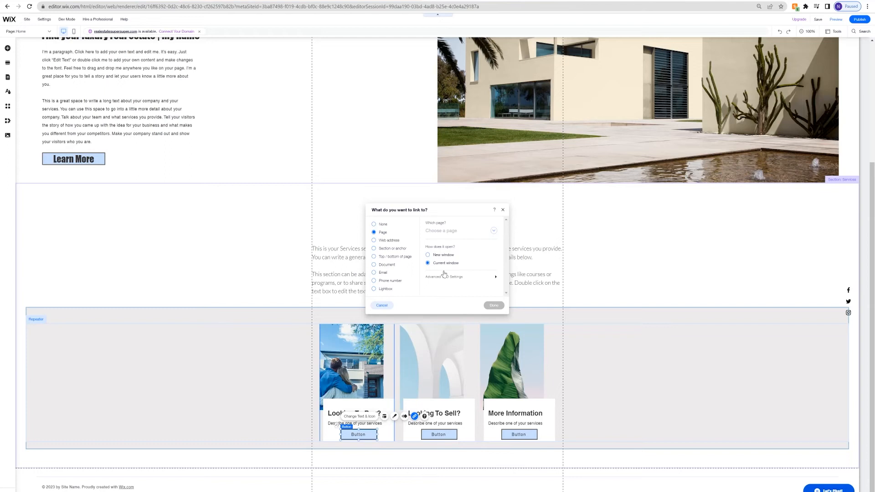
{"action": "left_click", "coordinate": [525, 434]}
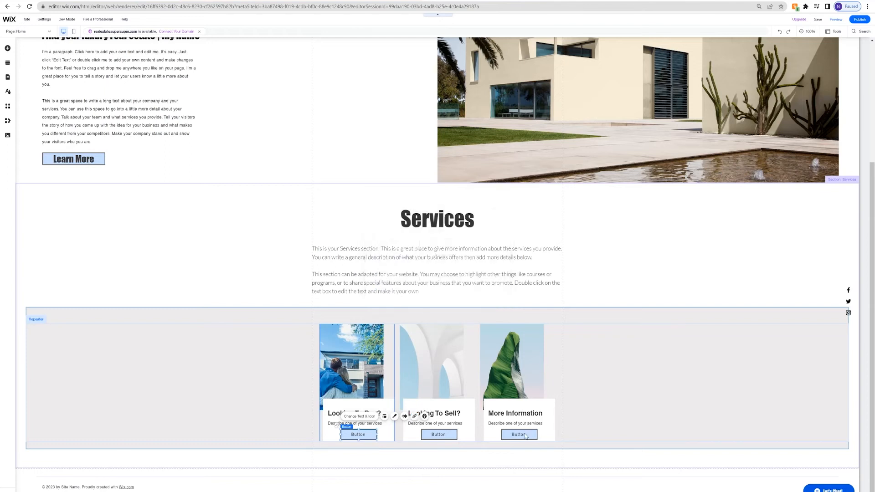
{"action": "scroll", "coordinate": [525, 422], "scroll_direction": "down", "scroll_amount": 1}
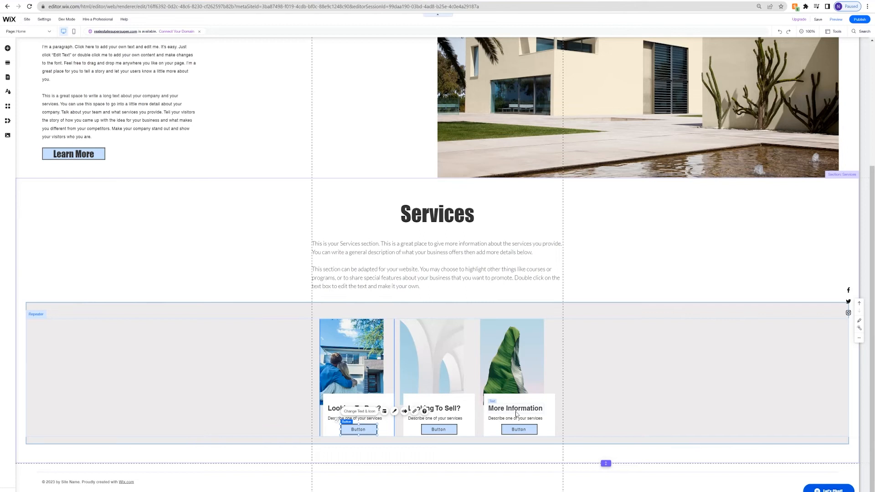
Step: Add the three-column Testimonials section with quotation marks directly below the Services section
{"action": "left_click", "coordinate": [606, 464]}
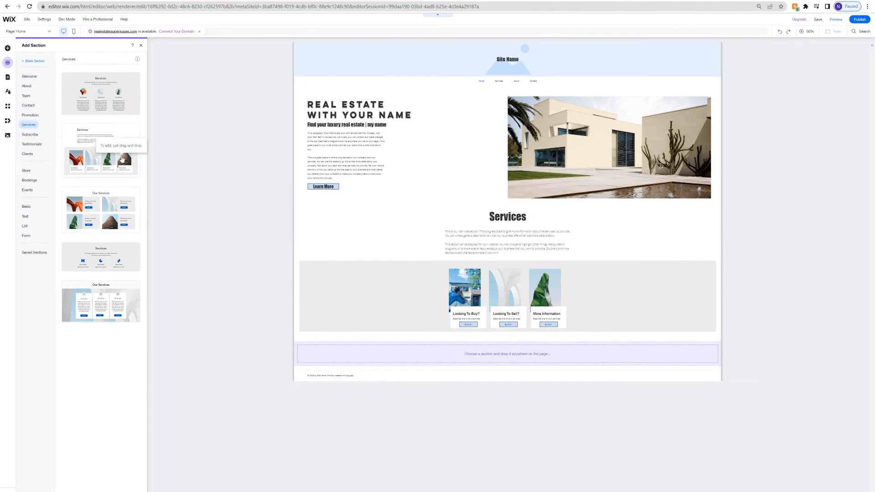
{"action": "left_click", "coordinate": [36, 144]}
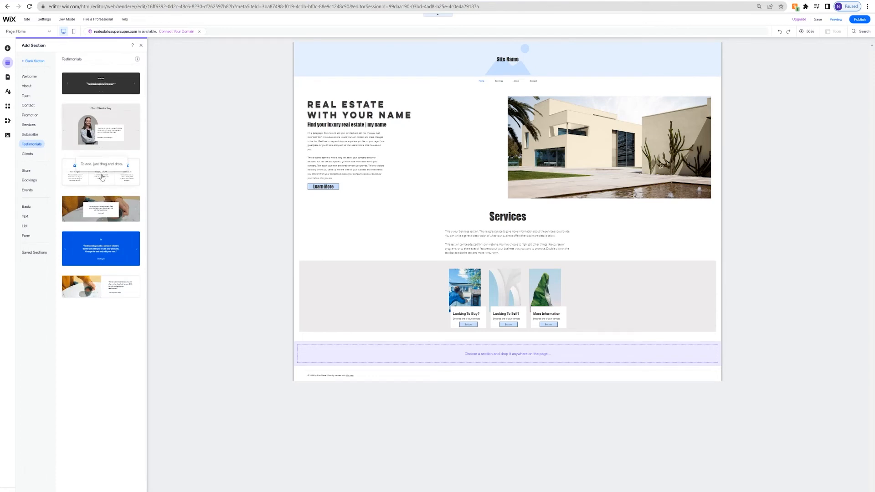
{"action": "left_click", "coordinate": [103, 177]}
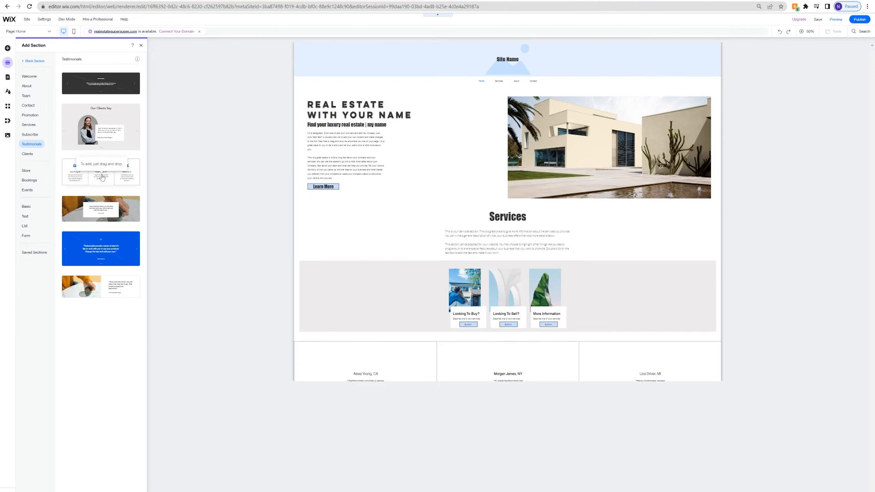
{"action": "scroll", "coordinate": [329, 282], "scroll_direction": "down", "scroll_amount": 4}
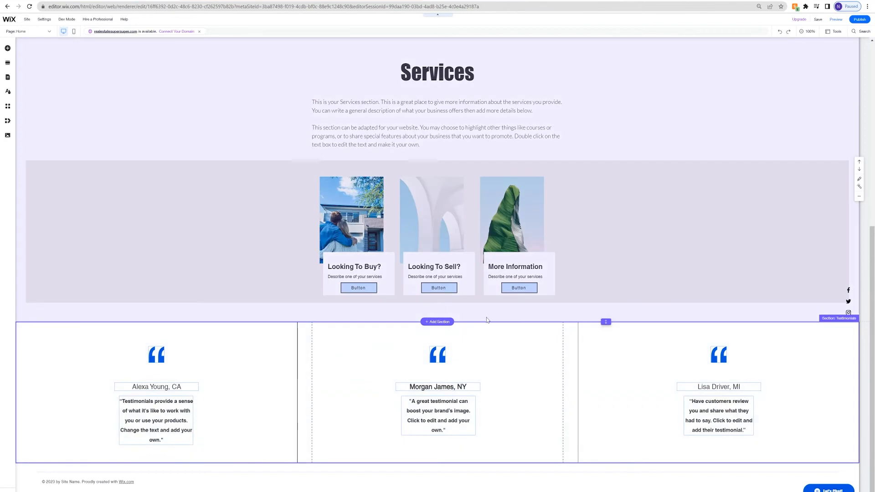
Step: Duplicate the "Services" heading and move the copy down to the upper edge of the testimonials section
{"action": "left_click", "coordinate": [459, 84]}
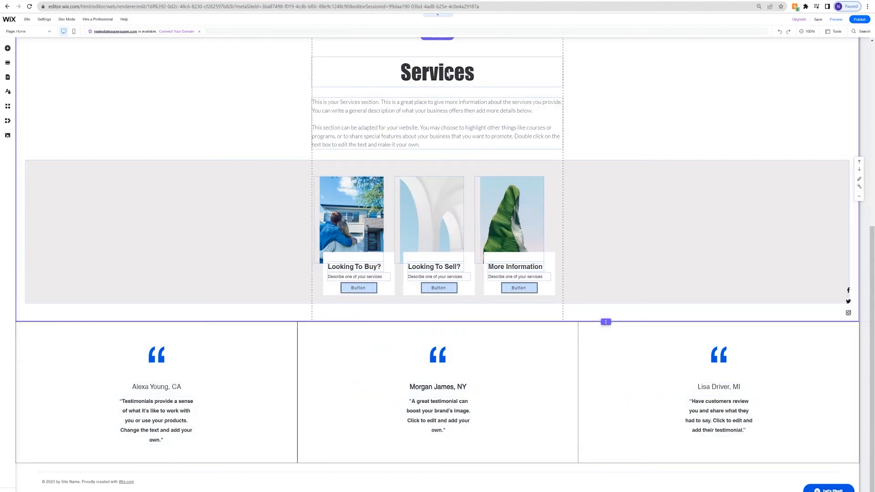
{"action": "left_click", "coordinate": [448, 77]}
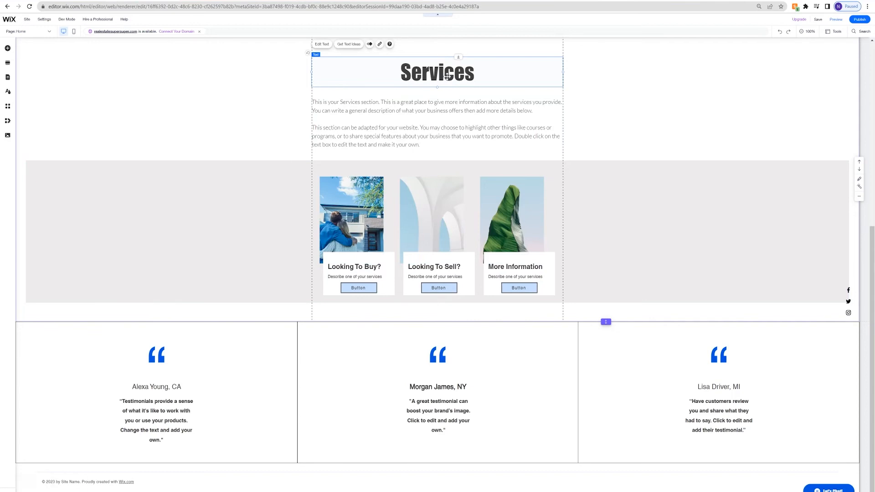
{"action": "key", "text": "ctrl+c"}
{"action": "key", "text": "ctrl+v"}
{"action": "left_click_drag", "start_coordinate": [447, 78], "coordinate": [449, 327]}
{"action": "left_click", "coordinate": [451, 329]}
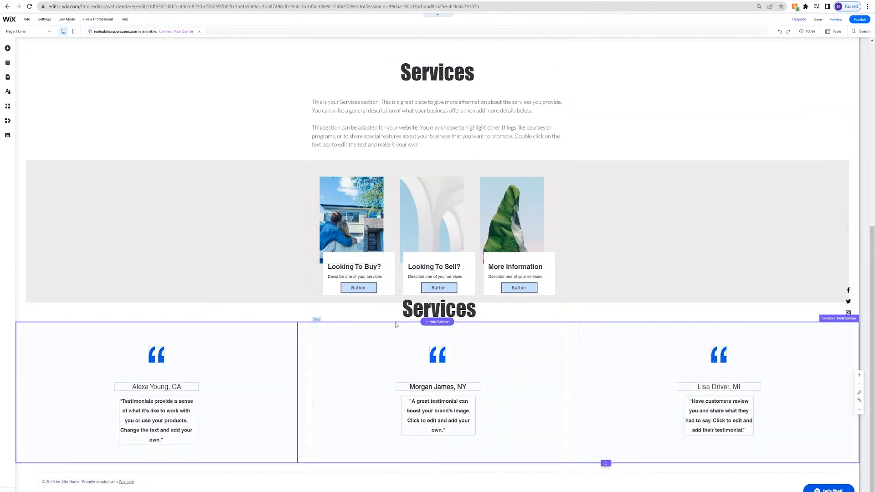
Step: Extend the testimonials section, shift its three-column strip down, and place the copied heading in the space above the columns
{"action": "left_click_drag", "start_coordinate": [605, 463], "coordinate": [605, 491]}
{"action": "scroll", "coordinate": [542, 378], "scroll_direction": "down", "scroll_amount": 2}
{"action": "left_click", "coordinate": [535, 359]}
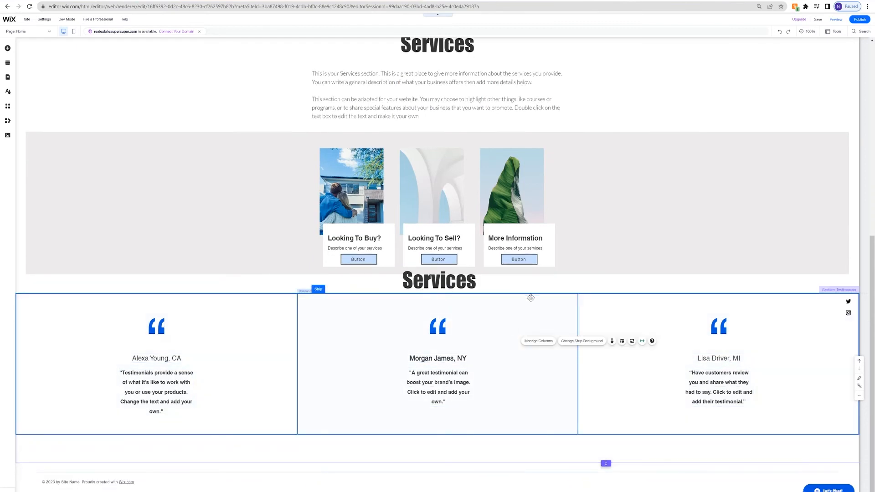
{"action": "left_click_drag", "start_coordinate": [528, 303], "coordinate": [527, 324]}
{"action": "left_click_drag", "start_coordinate": [446, 283], "coordinate": [445, 313]}
Step: Replace the copied heading's text with "Testimonials"
{"action": "double_click", "coordinate": [446, 313]}
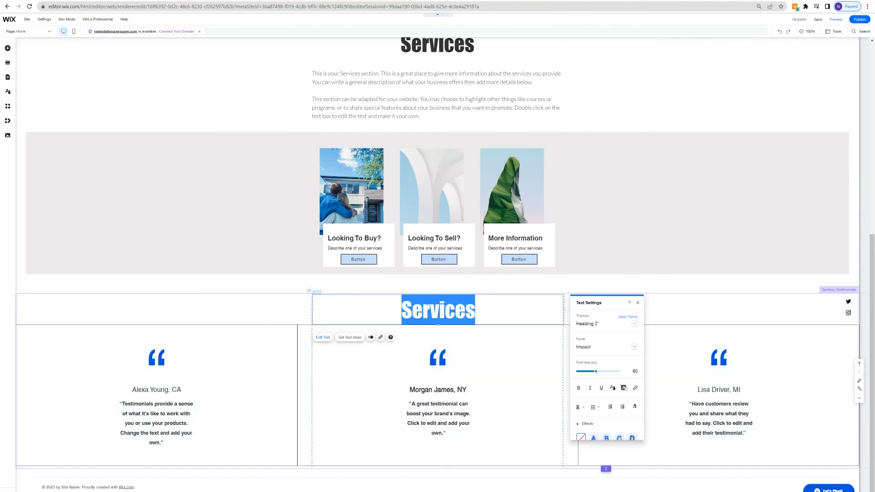
{"action": "type", "text": "Testim"}
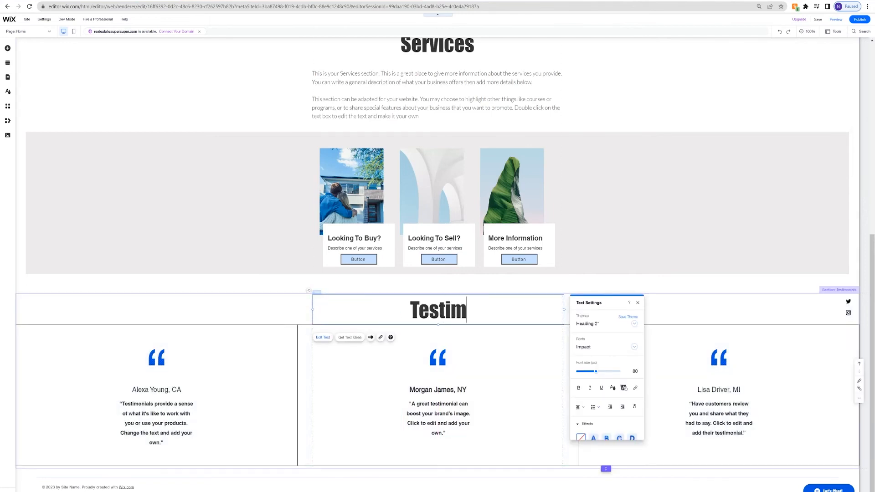
{"action": "type", "text": "onials"}
{"action": "key", "text": "Escape"}
Step: Examine the text settings and theme styles of the first and second testimonial quotes without changing them
{"action": "left_click", "coordinate": [142, 409]}
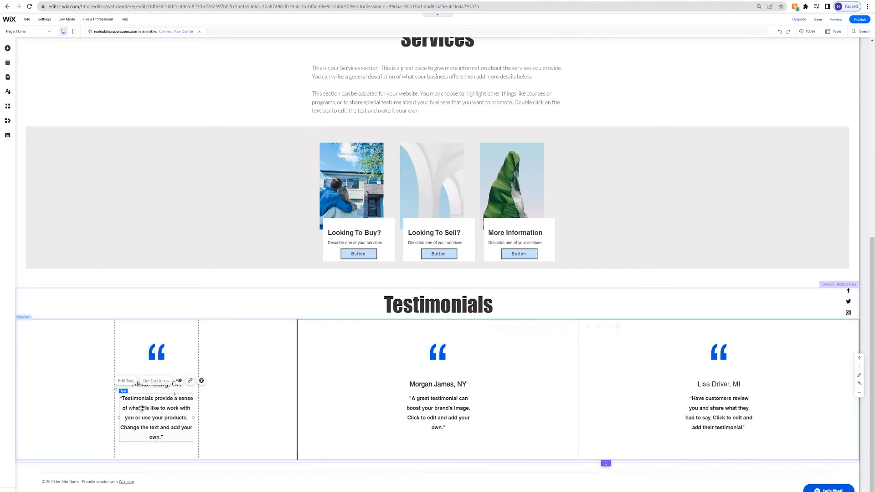
{"action": "left_click", "coordinate": [130, 381]}
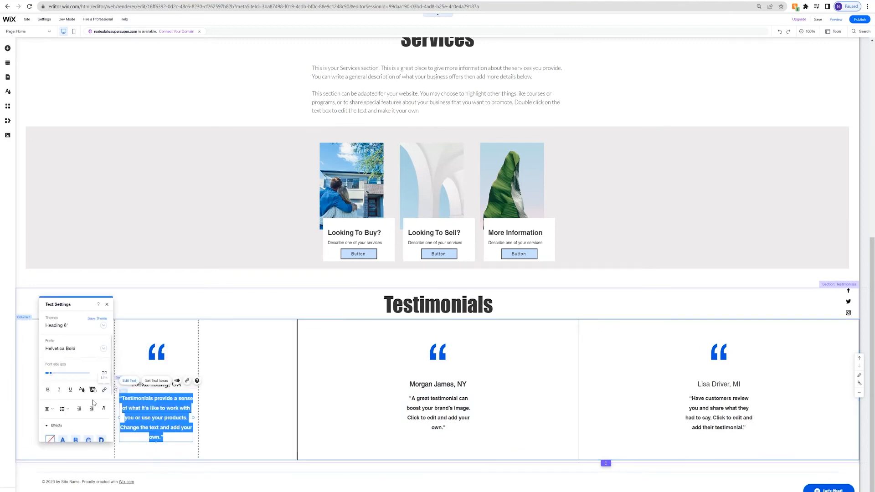
{"action": "left_click", "coordinate": [72, 327]}
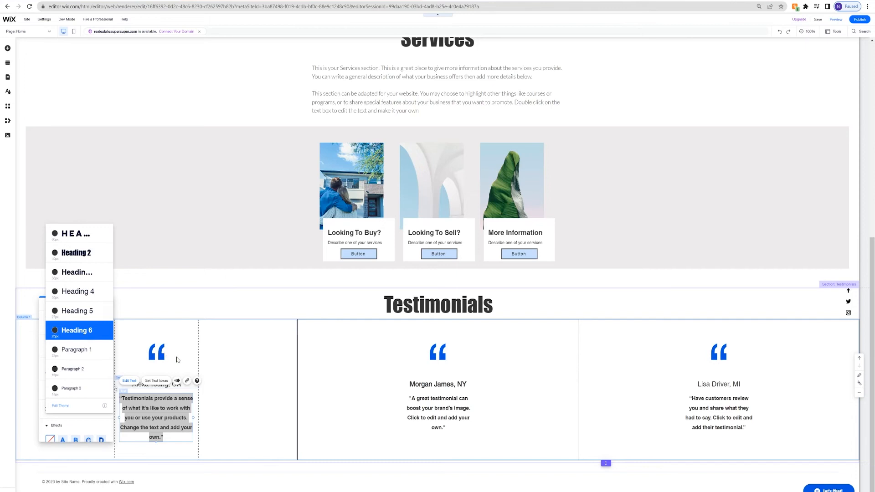
{"action": "left_click", "coordinate": [256, 372]}
{"action": "left_click", "coordinate": [290, 310]}
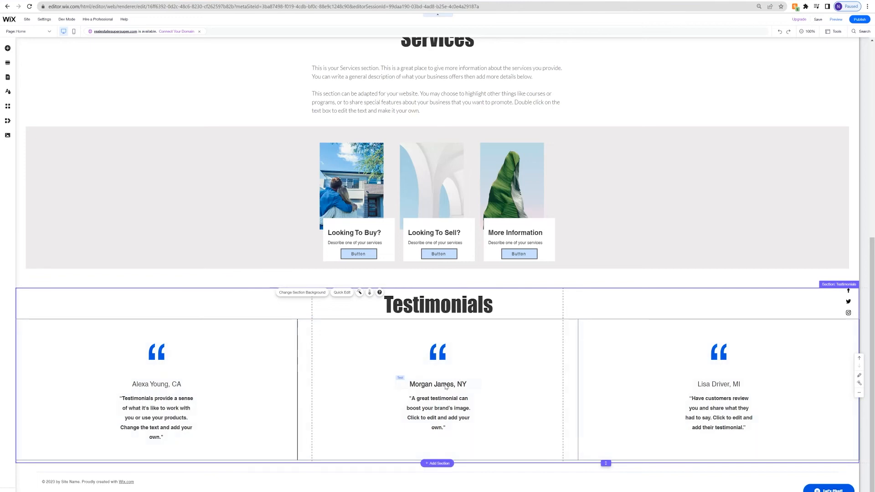
{"action": "left_click", "coordinate": [441, 409]}
{"action": "double_click", "coordinate": [442, 408]}
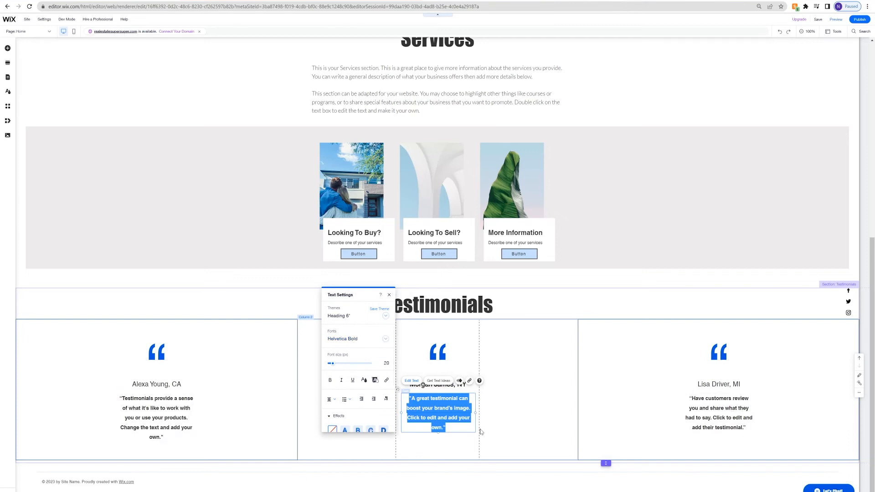
{"action": "left_click", "coordinate": [505, 412]}
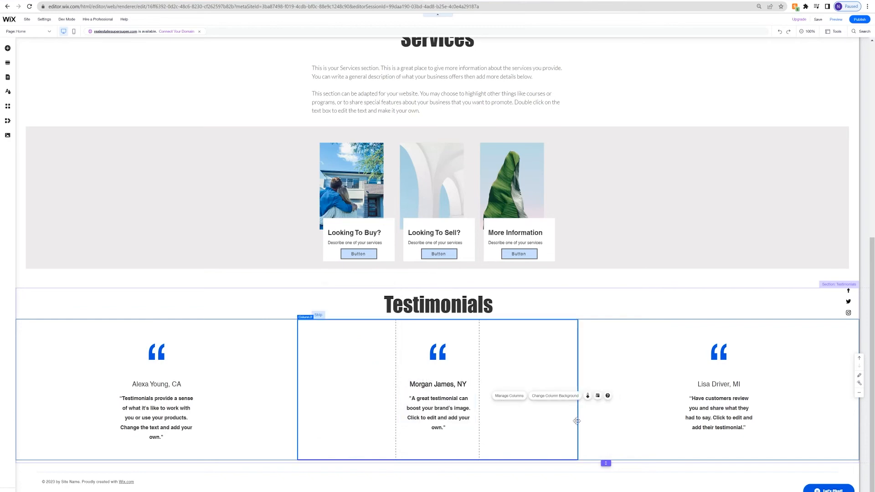
Step: Add the Contact Us section with address, contact details, opening hours and map below the testimonials
{"action": "left_click", "coordinate": [592, 468]}
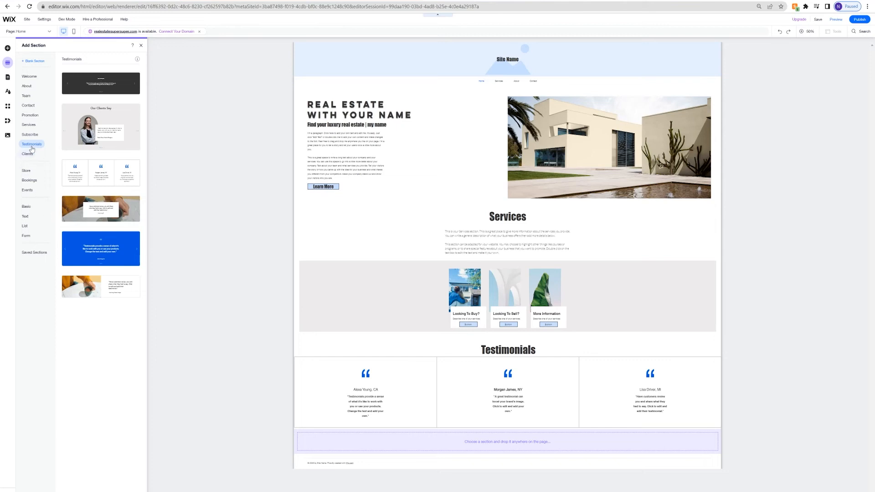
{"action": "left_click", "coordinate": [30, 106]}
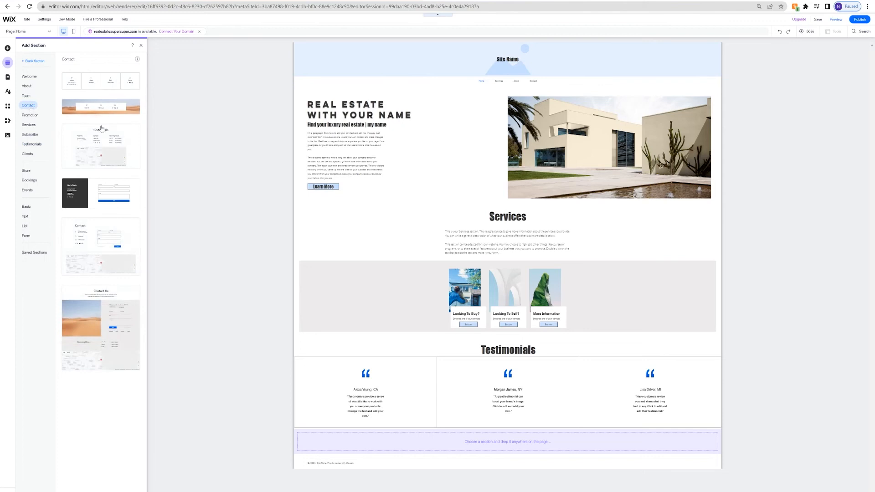
{"action": "left_click", "coordinate": [111, 141]}
{"action": "left_click", "coordinate": [109, 145]}
{"action": "scroll", "coordinate": [405, 292], "scroll_direction": "down", "scroll_amount": 11}
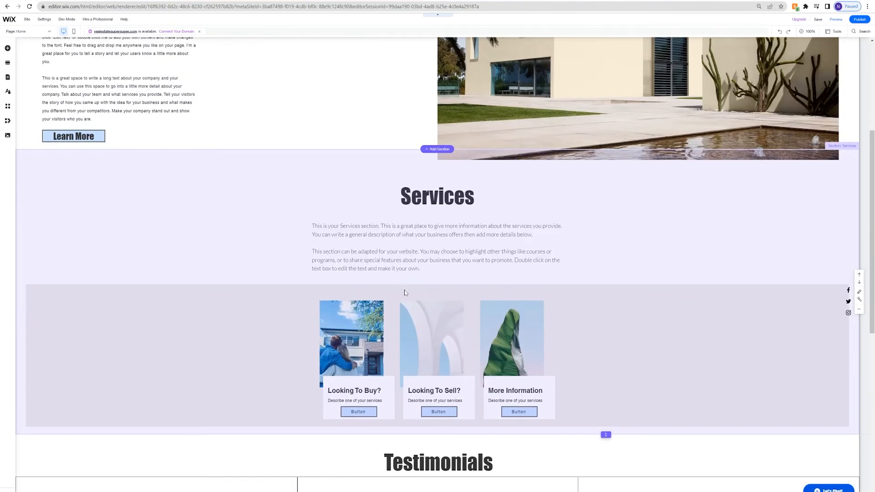
{"action": "scroll", "coordinate": [406, 292], "scroll_direction": "down", "scroll_amount": 2}
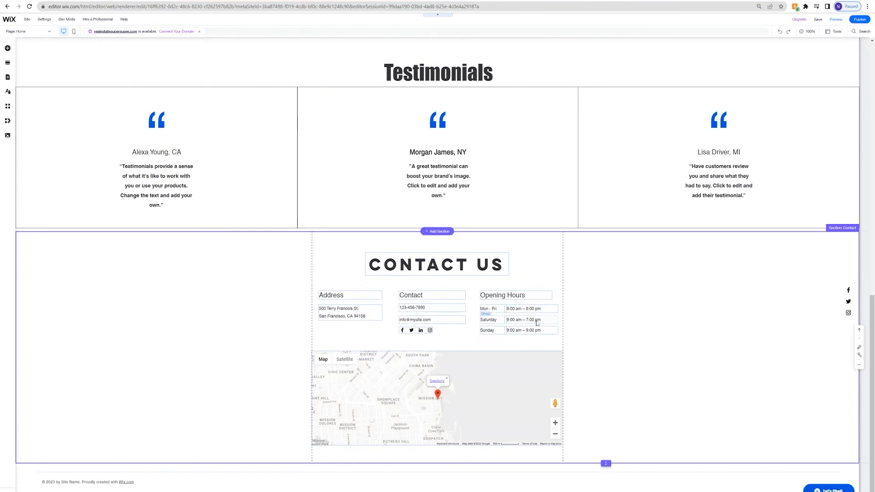
Step: Set the contact map's location address to Boise, Idaho
{"action": "left_click", "coordinate": [455, 398]}
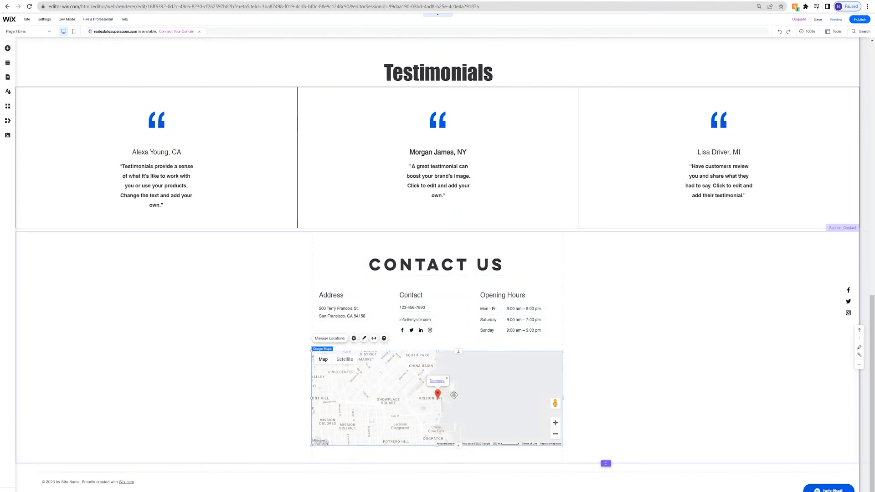
{"action": "left_click", "coordinate": [330, 339]}
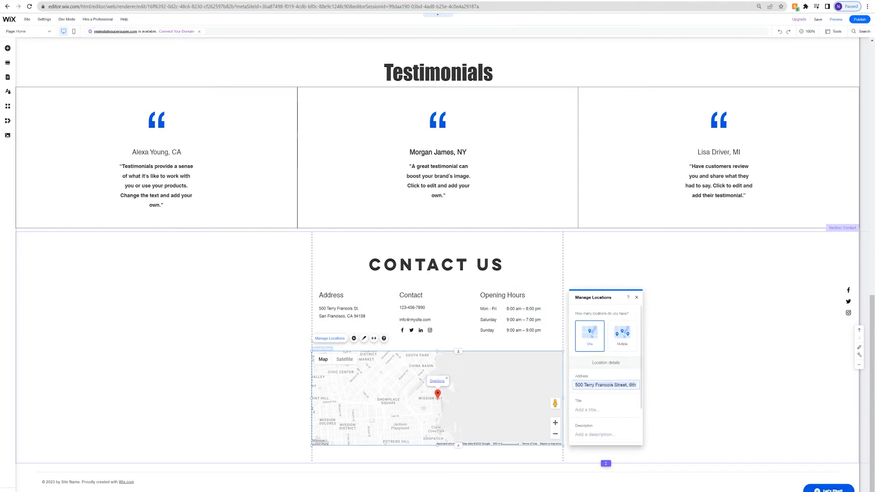
{"action": "type", "text": "boise idha"}
{"action": "key", "text": "BackSpace"}
{"action": "key", "text": "BackSpace"}
{"action": "type", "text": "aho"}
{"action": "left_click", "coordinate": [610, 401]}
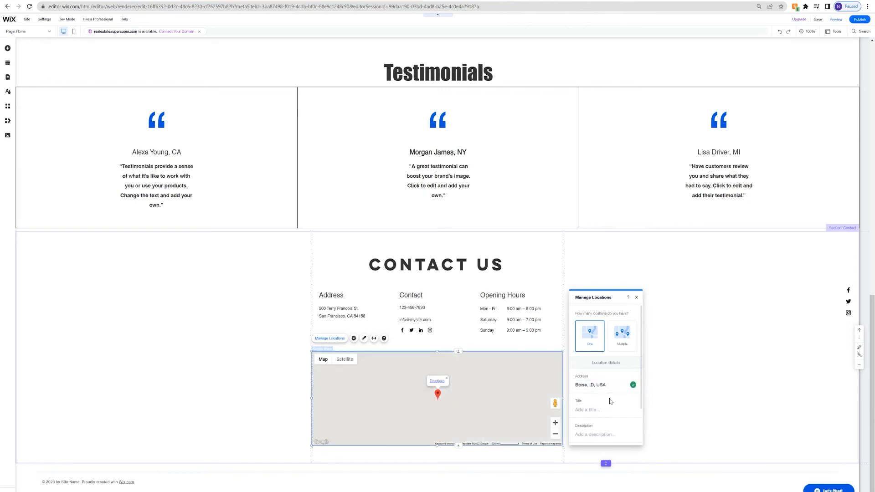
Step: Title the map location "KW real estate brokerage"
{"action": "left_click", "coordinate": [608, 414]}
{"action": "scroll", "coordinate": [606, 410], "scroll_direction": "down", "scroll_amount": 2}
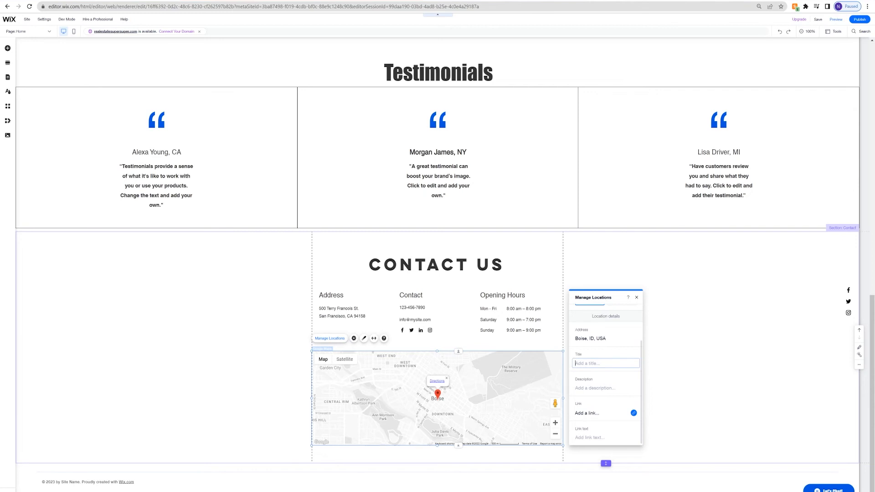
{"action": "type", "text": "KW real estate brokerage"}
{"action": "left_click", "coordinate": [607, 387]}
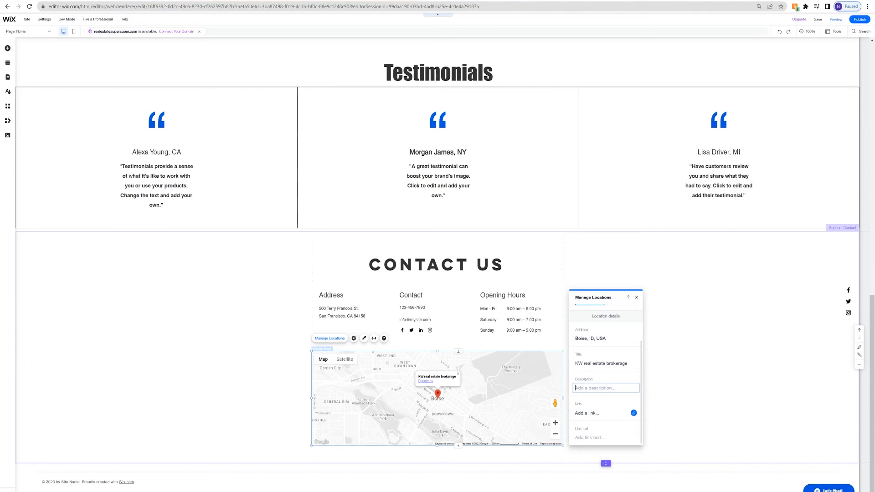
Step: Review the address, phone, e-mail and opening hours text elements in the Contact Us section
{"action": "left_click", "coordinate": [337, 312]}
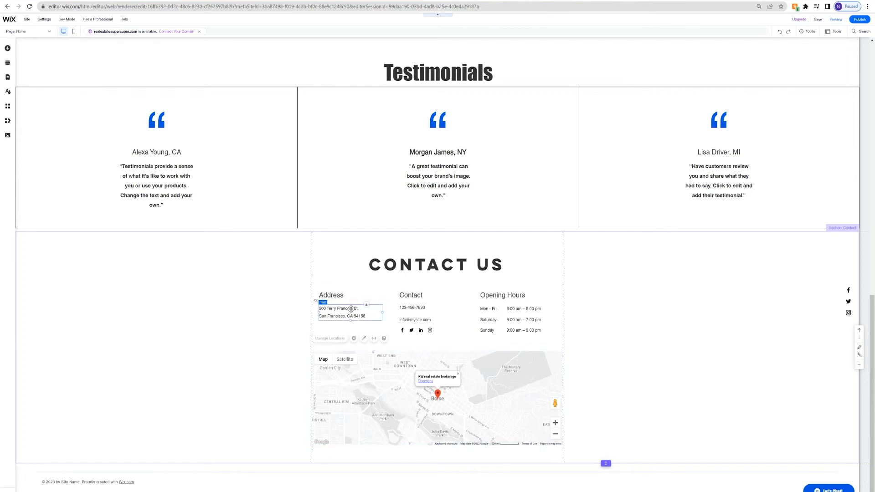
{"action": "left_click", "coordinate": [419, 308]}
{"action": "left_click", "coordinate": [420, 321]}
{"action": "left_click", "coordinate": [520, 312]}
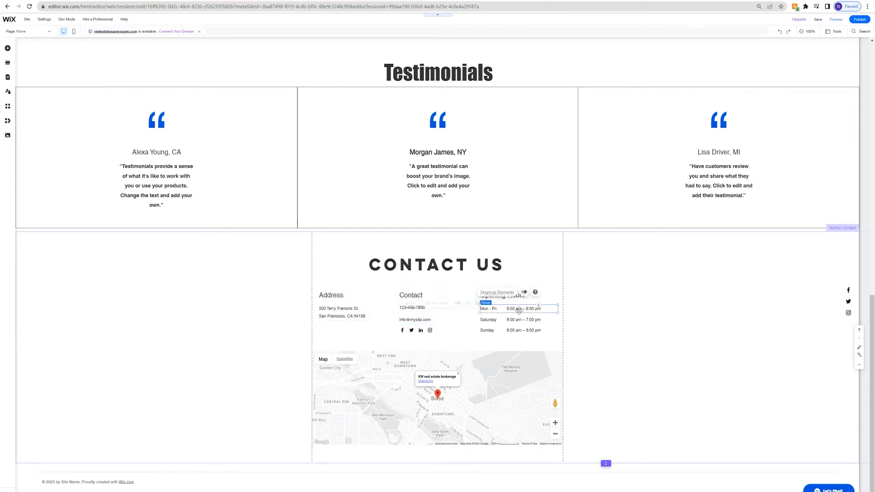
{"action": "left_click", "coordinate": [511, 297]}
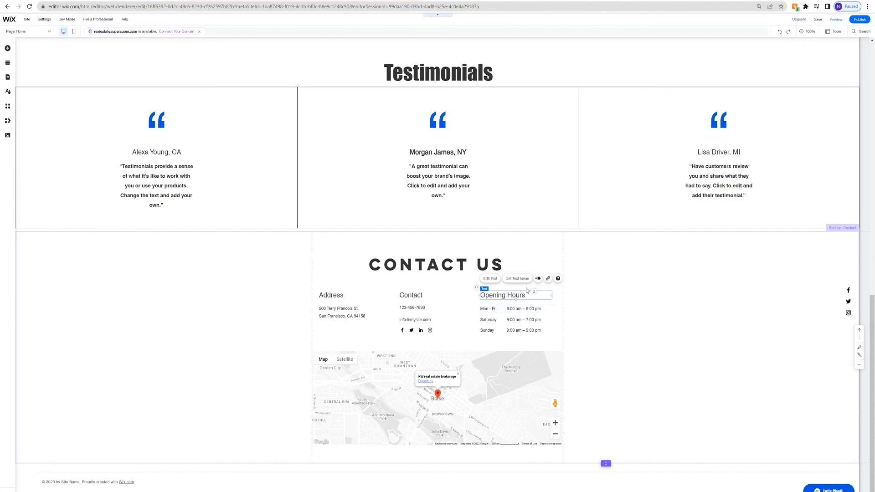
{"action": "scroll", "coordinate": [616, 329], "scroll_direction": "up", "scroll_amount": 12}
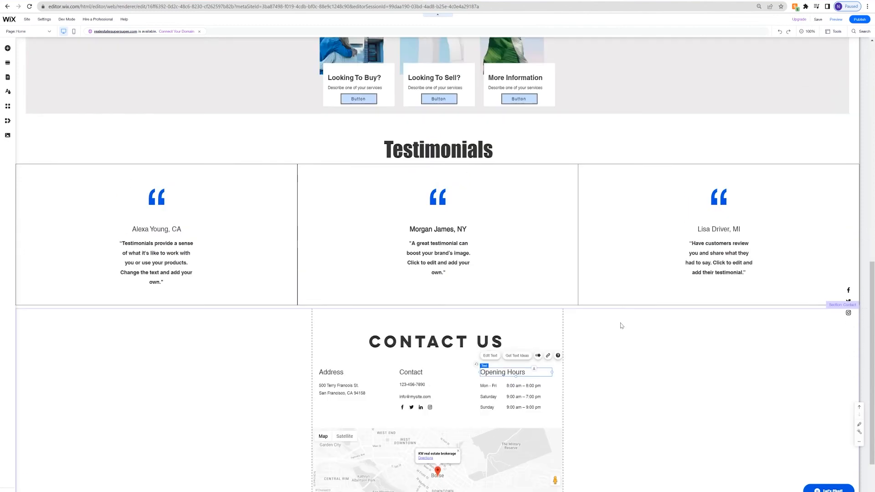
{"action": "scroll", "coordinate": [619, 326], "scroll_direction": "down", "scroll_amount": 12}
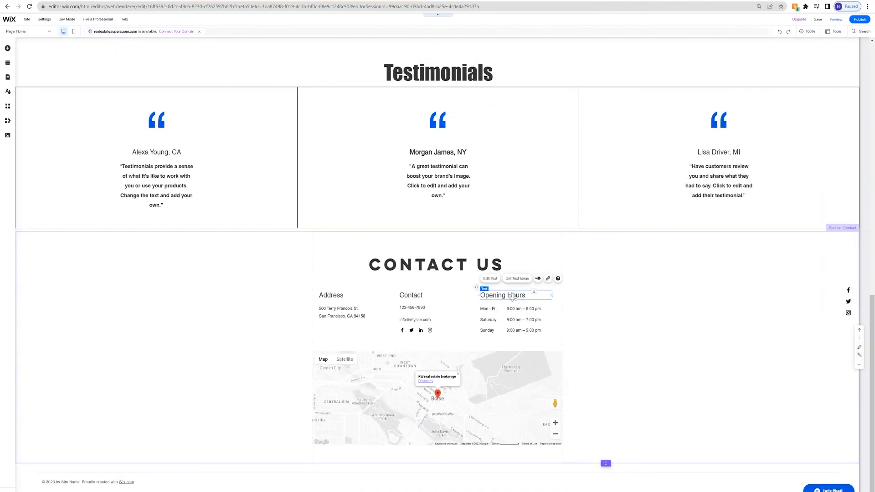
{"action": "left_click", "coordinate": [645, 312]}
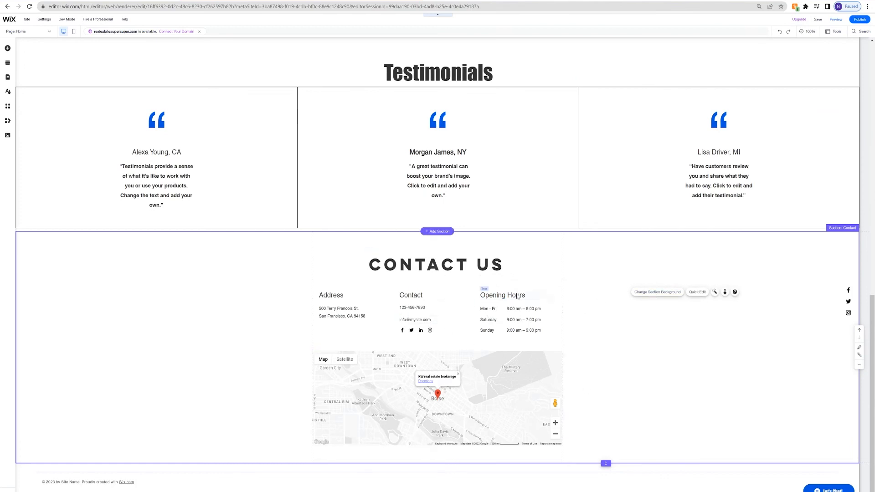
{"action": "left_click", "coordinate": [440, 464]}
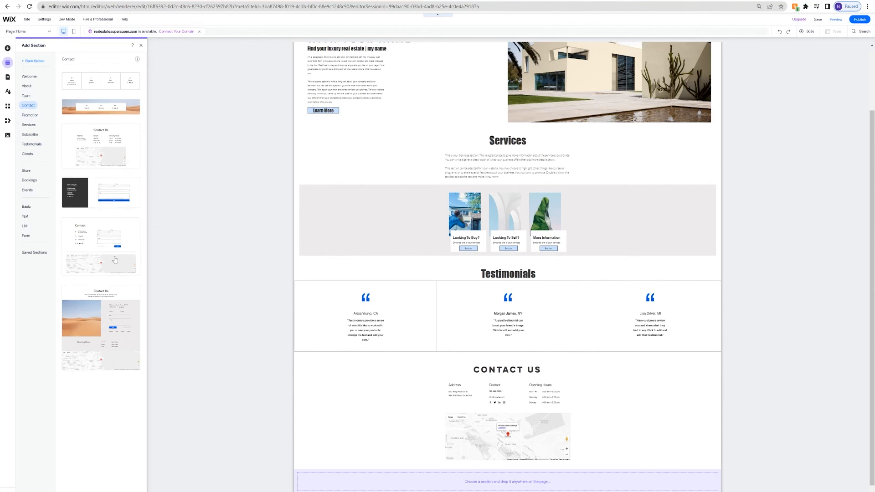
{"action": "left_click", "coordinate": [26, 207]}
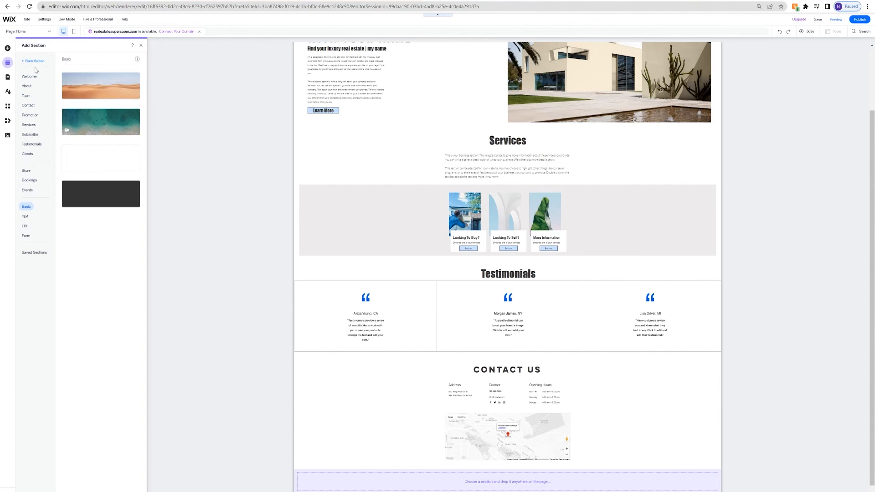
Step: Add the yellow T-shirt order form with the portrait image from the form elements and place it in the Contact Us section
{"action": "left_click", "coordinate": [8, 48]}
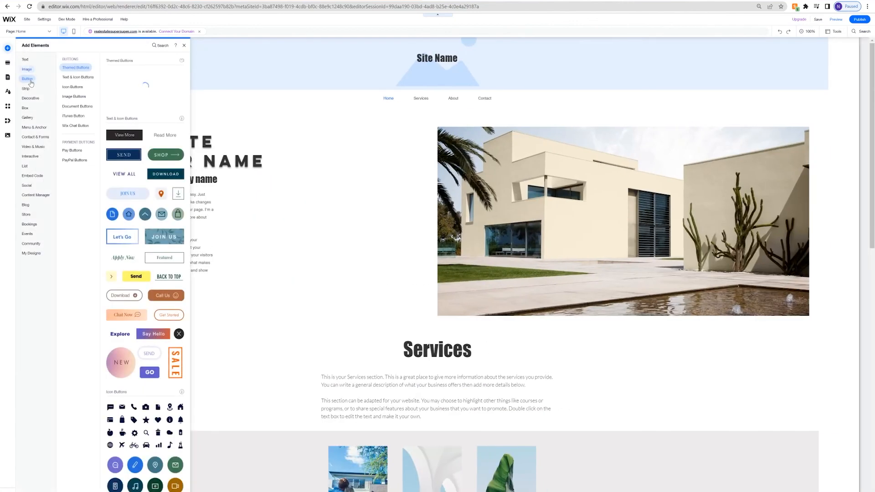
{"action": "left_click", "coordinate": [30, 98]}
{"action": "left_click", "coordinate": [34, 166]}
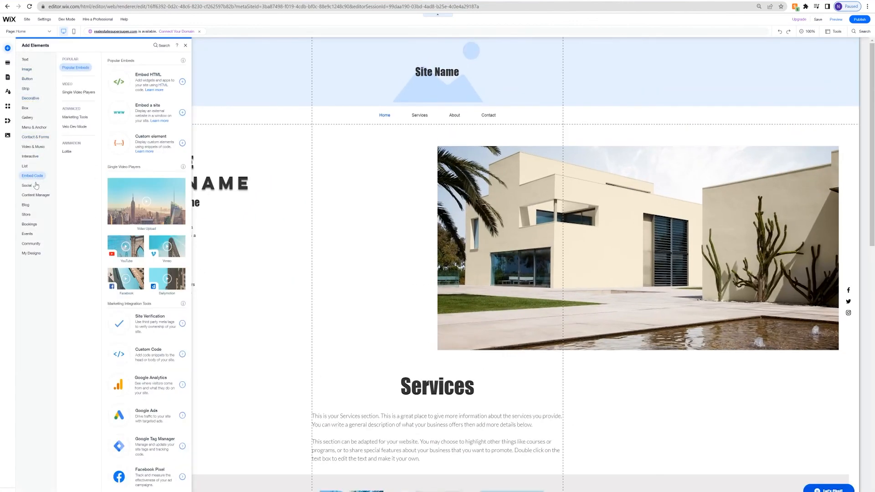
{"action": "left_click", "coordinate": [34, 145]}
{"action": "left_click", "coordinate": [34, 138]}
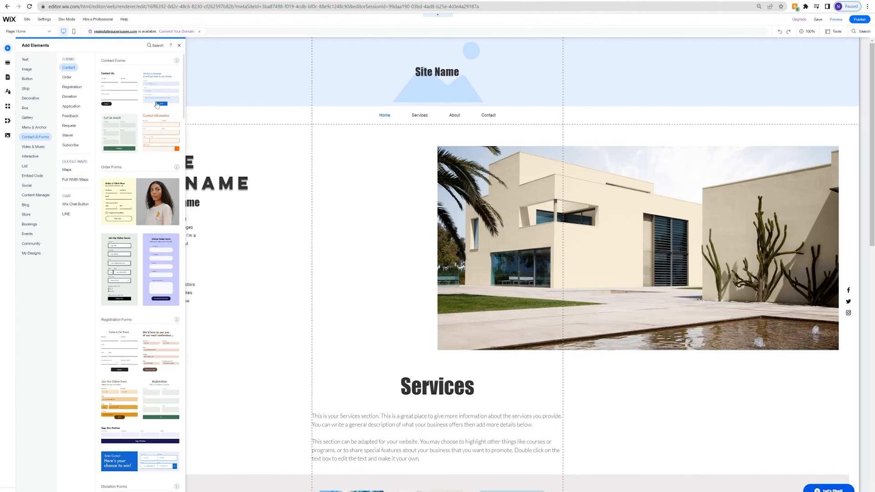
{"action": "left_click", "coordinate": [386, 238]}
{"action": "scroll", "coordinate": [415, 203], "scroll_direction": "down", "scroll_amount": 3}
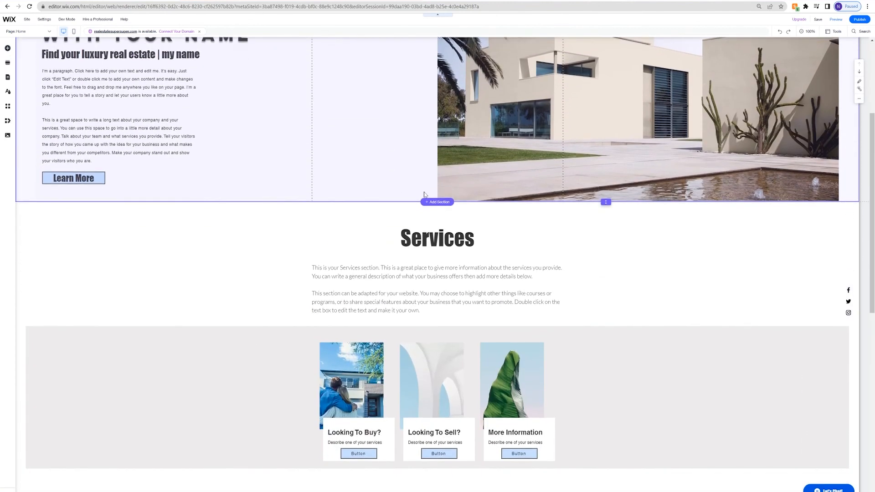
{"action": "scroll", "coordinate": [424, 195], "scroll_direction": "up", "scroll_amount": 1}
{"action": "scroll", "coordinate": [502, 262], "scroll_direction": "down", "scroll_amount": 10}
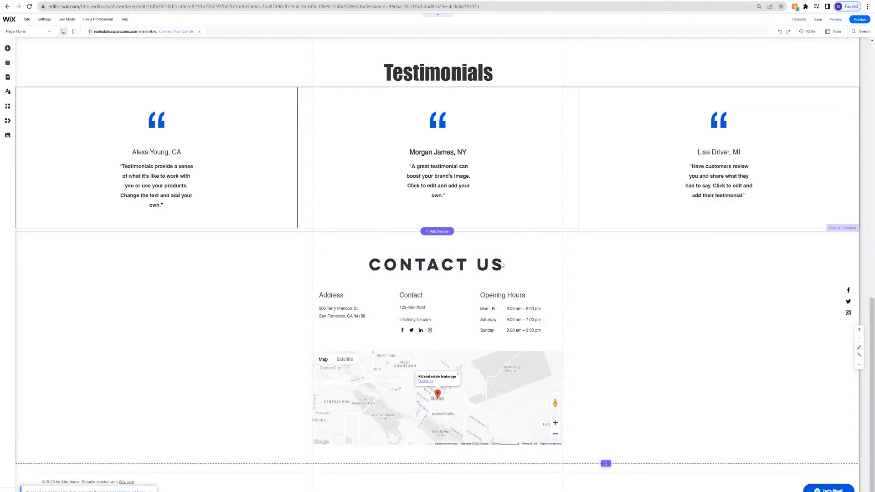
{"action": "scroll", "coordinate": [501, 261], "scroll_direction": "up", "scroll_amount": 10}
{"action": "left_click_drag", "start_coordinate": [458, 128], "coordinate": [652, 269]}
{"action": "scroll", "coordinate": [454, 225], "scroll_direction": "down", "scroll_amount": 11}
Step: Extend the Contact Us section downward and move the order form below the map, centred within the page gridlines
{"action": "left_click", "coordinate": [474, 455]}
{"action": "left_click_drag", "start_coordinate": [607, 464], "coordinate": [606, 491]}
{"action": "scroll", "coordinate": [601, 395], "scroll_direction": "down", "scroll_amount": 1}
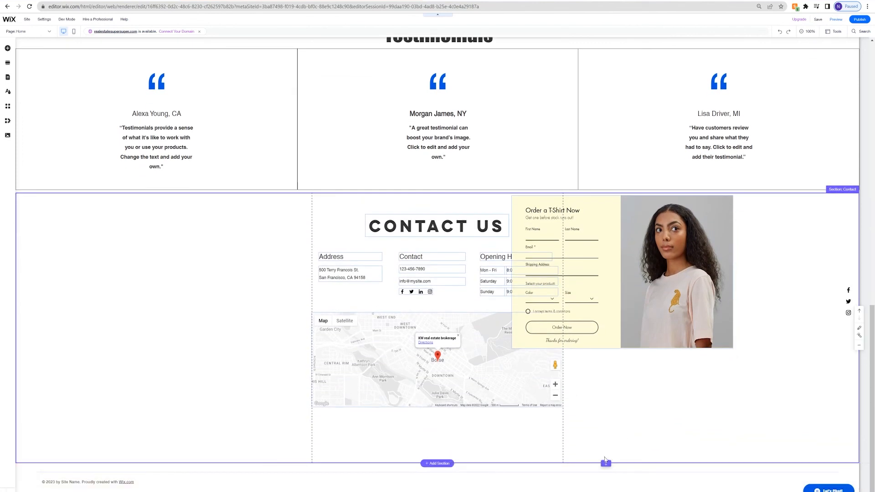
{"action": "left_click_drag", "start_coordinate": [606, 463], "coordinate": [606, 483]}
{"action": "scroll", "coordinate": [606, 419], "scroll_direction": "down", "scroll_amount": 1}
{"action": "scroll", "coordinate": [618, 414], "scroll_direction": "down", "scroll_amount": 1}
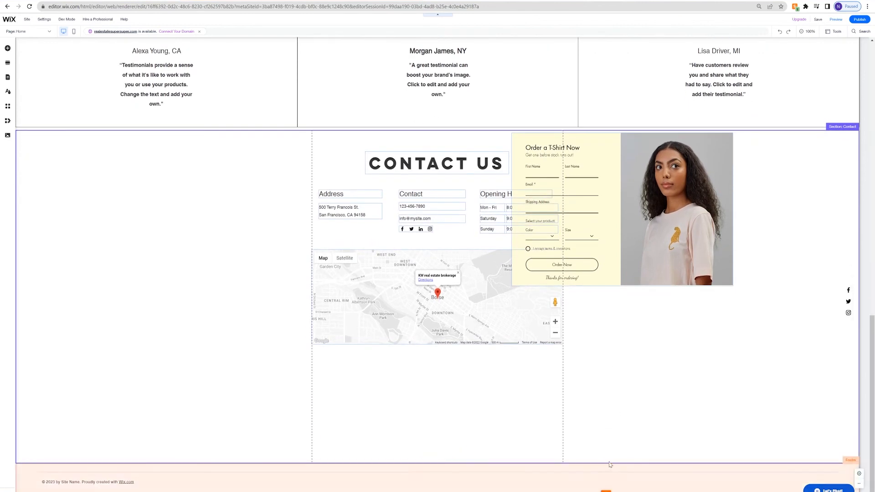
{"action": "left_click_drag", "start_coordinate": [606, 461], "coordinate": [606, 491]}
{"action": "scroll", "coordinate": [617, 426], "scroll_direction": "down", "scroll_amount": 1}
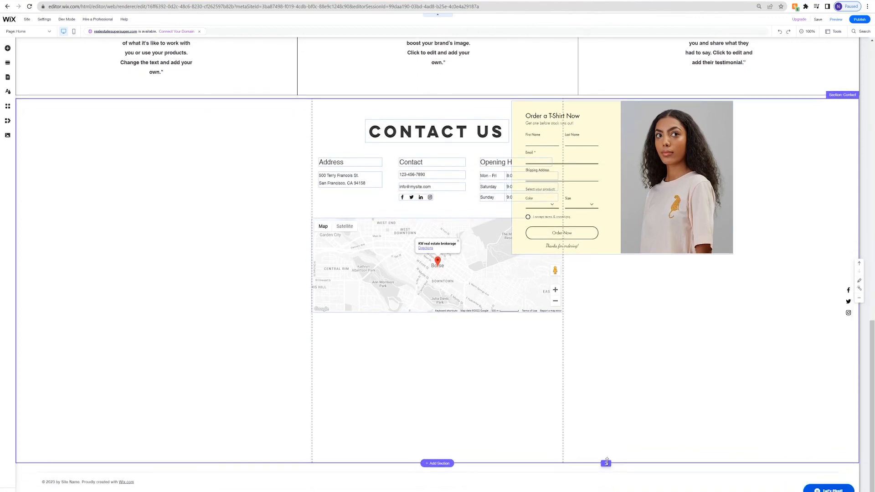
{"action": "left_click_drag", "start_coordinate": [606, 461], "coordinate": [606, 491]}
{"action": "left_click_drag", "start_coordinate": [650, 221], "coordinate": [460, 389]}
{"action": "scroll", "coordinate": [498, 322], "scroll_direction": "down", "scroll_amount": 1}
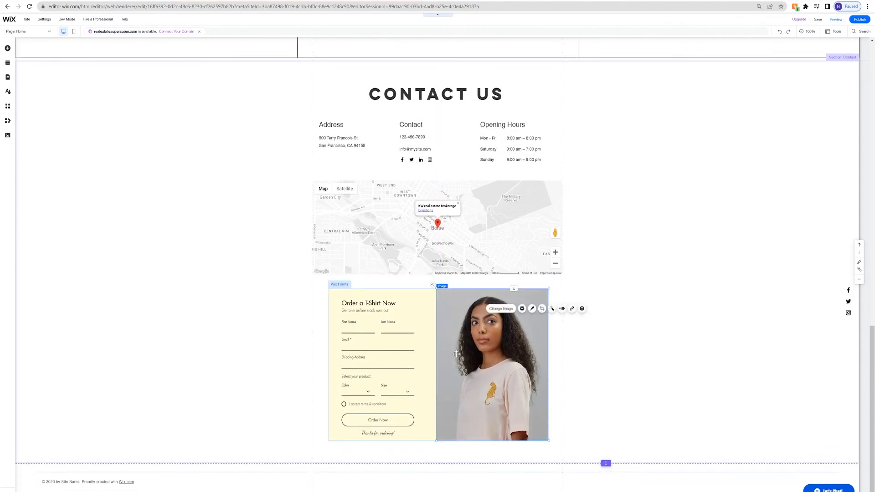
Step: Examine the order form's heading, subtitle, first name and last name elements
{"action": "double_click", "coordinate": [376, 303]}
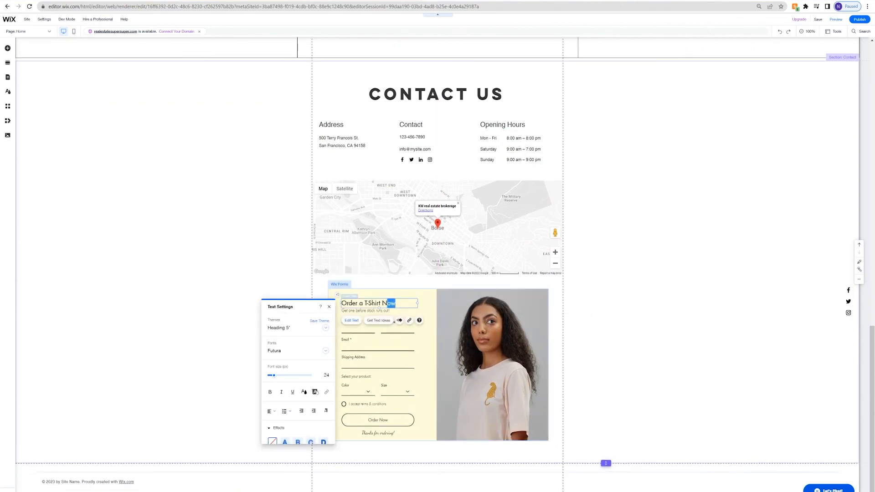
{"action": "key", "text": "ctrl+shift+Left"}
{"action": "key", "text": "ctrl+shift+Left"}
{"action": "key", "text": "ctrl+shift+Left"}
{"action": "key", "text": "ctrl+shift+Left"}
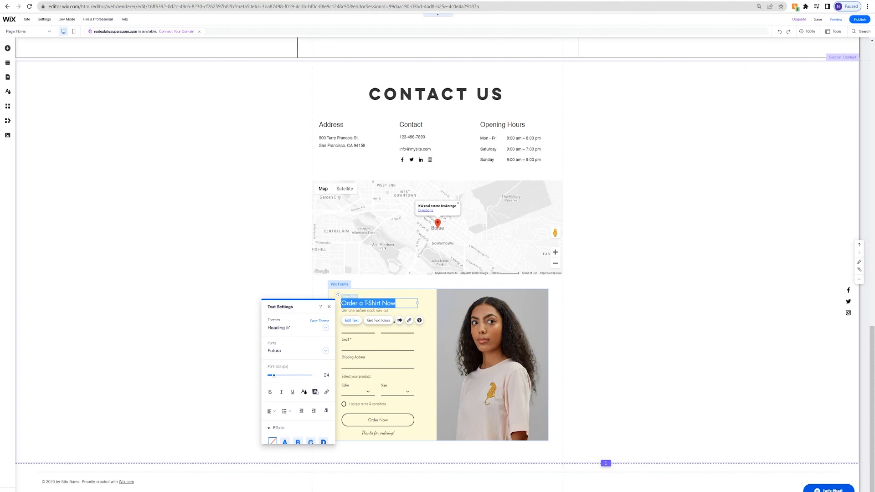
{"action": "left_click", "coordinate": [358, 312]}
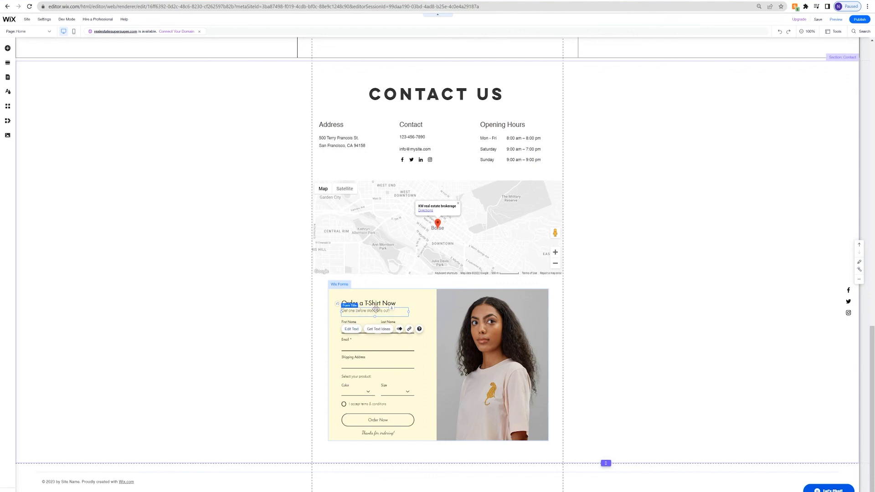
{"action": "left_click", "coordinate": [365, 328]}
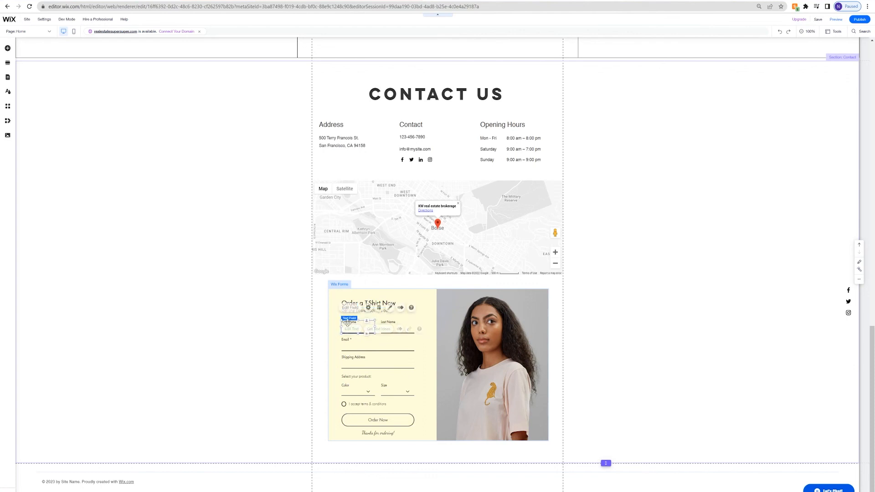
{"action": "left_click", "coordinate": [384, 326]}
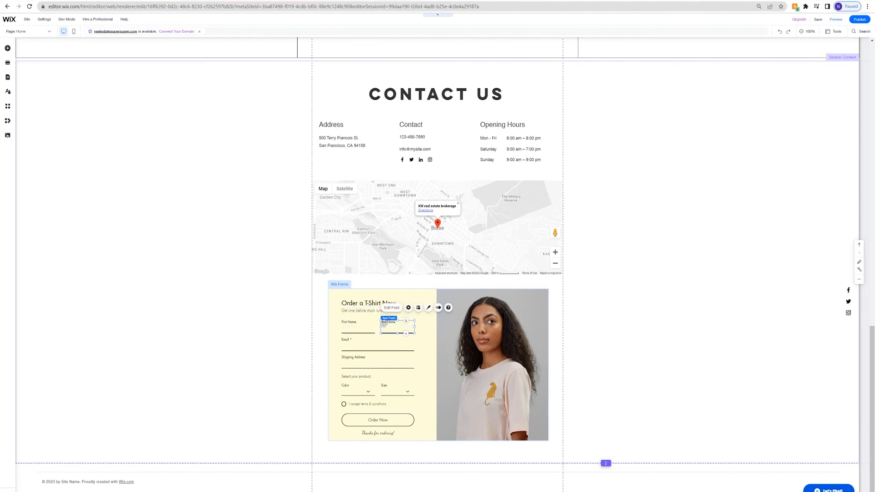
Step: Delete the shipping address, product text, color and size fields and the terms checkbox from the order form
{"action": "left_click", "coordinate": [361, 360]}
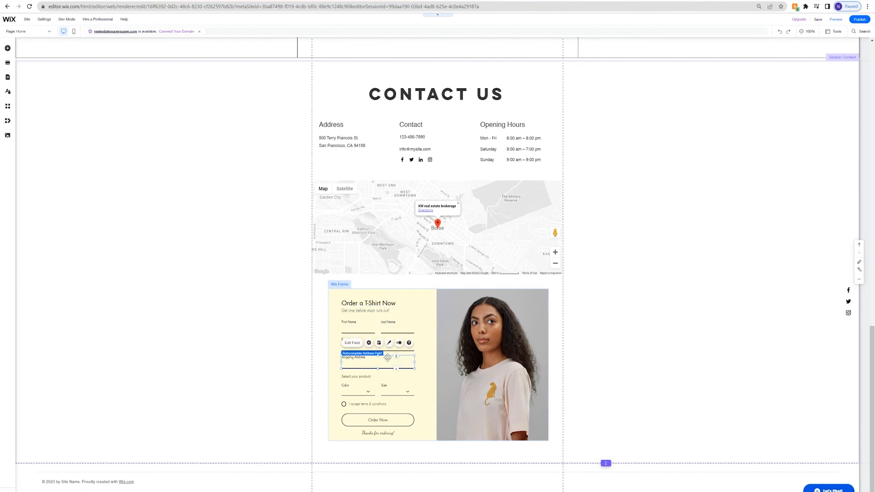
{"action": "key", "text": "Delete"}
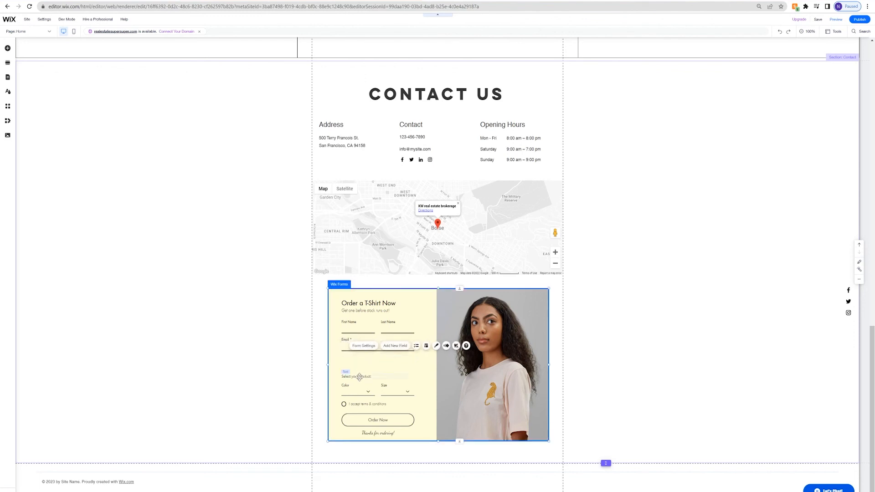
{"action": "left_click", "coordinate": [386, 387]}
{"action": "key", "text": "Delete"}
{"action": "left_click", "coordinate": [386, 387]}
{"action": "key", "text": "Delete"}
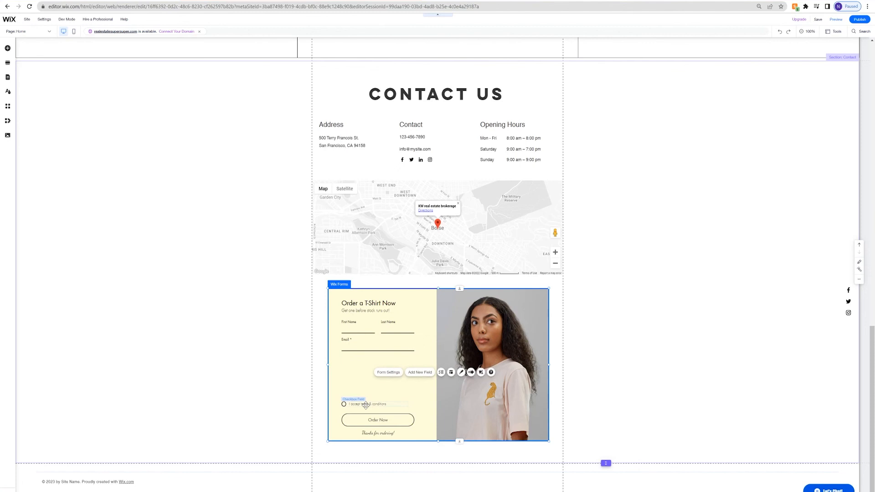
{"action": "left_click", "coordinate": [365, 405]}
{"action": "key", "text": "Delete"}
Step: Duplicate the form's email field directly below the original and title the copy "Description"
{"action": "left_click", "coordinate": [377, 420]}
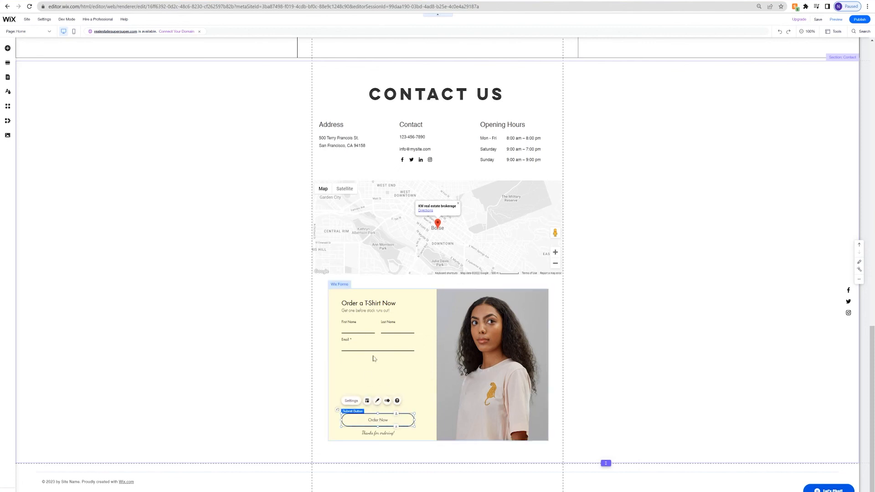
{"action": "double_click", "coordinate": [375, 357]}
{"action": "left_click", "coordinate": [348, 344]}
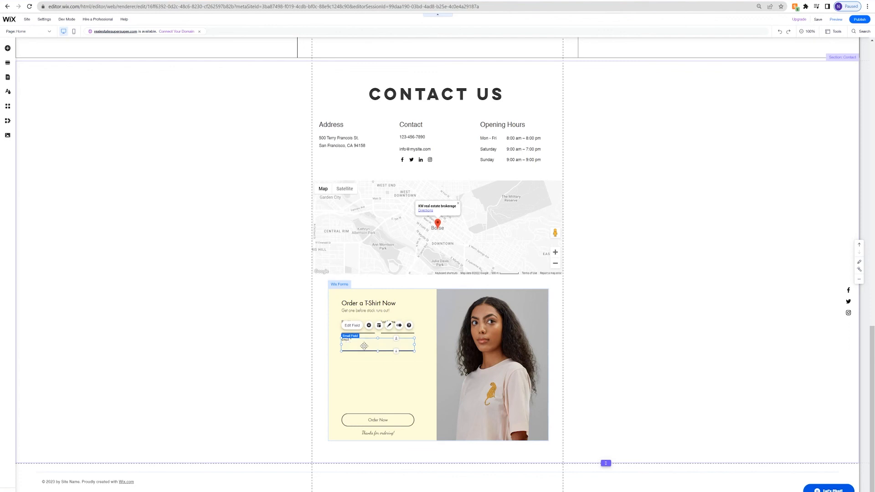
{"action": "left_click_drag", "start_coordinate": [365, 346], "coordinate": [348, 360]}
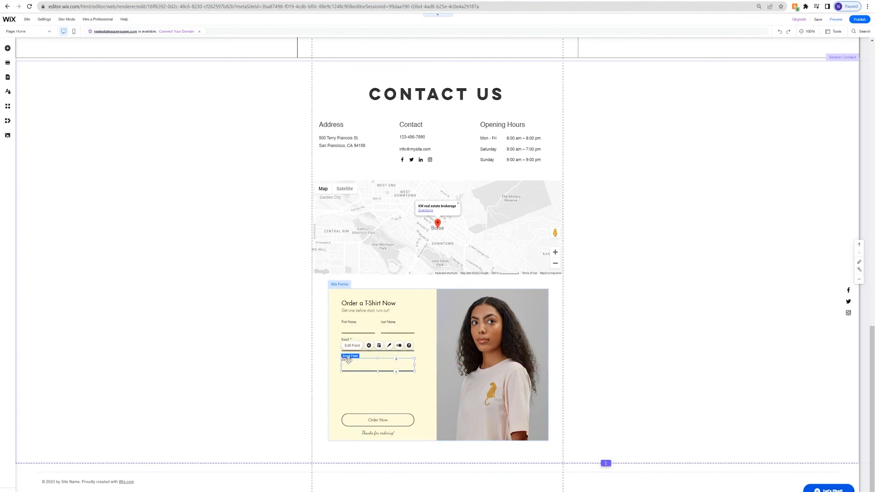
{"action": "double_click", "coordinate": [349, 360]}
{"action": "double_click", "coordinate": [434, 399]}
{"action": "type", "text": "Description"}
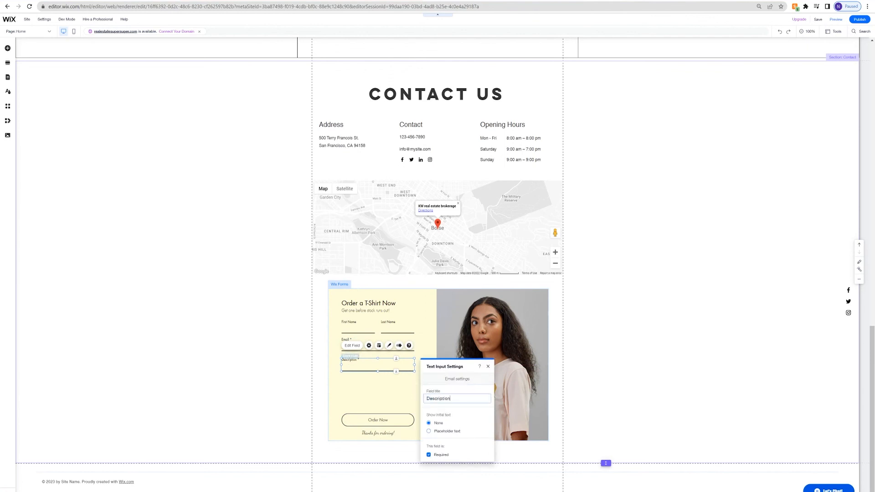
{"action": "left_click", "coordinate": [394, 397]}
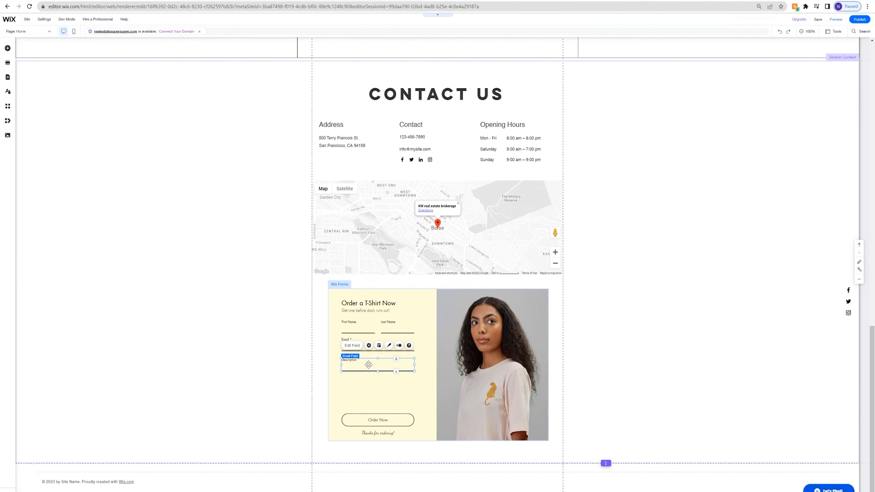
Step: Widen the form on both sides to match the map's width and align its portrait image with the form's right edge
{"action": "left_click", "coordinate": [339, 386]}
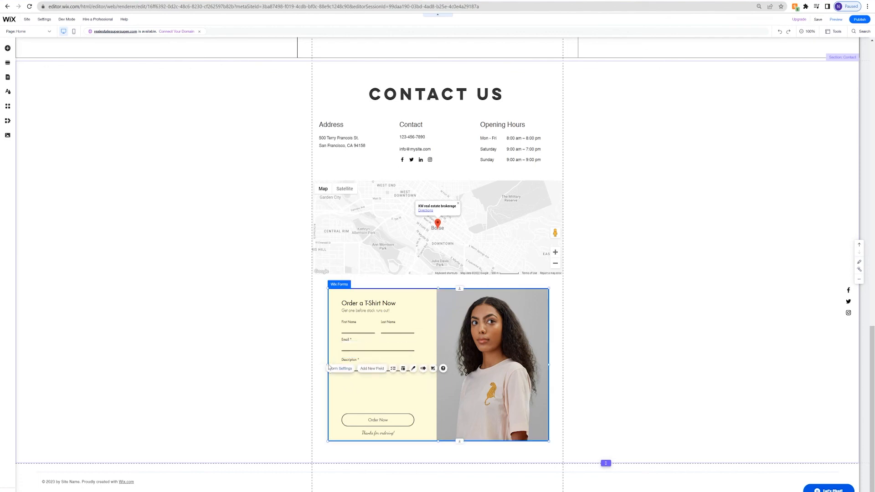
{"action": "left_click_drag", "start_coordinate": [327, 362], "coordinate": [311, 364]}
{"action": "left_click_drag", "start_coordinate": [558, 364], "coordinate": [563, 363]}
{"action": "left_click", "coordinate": [519, 357]}
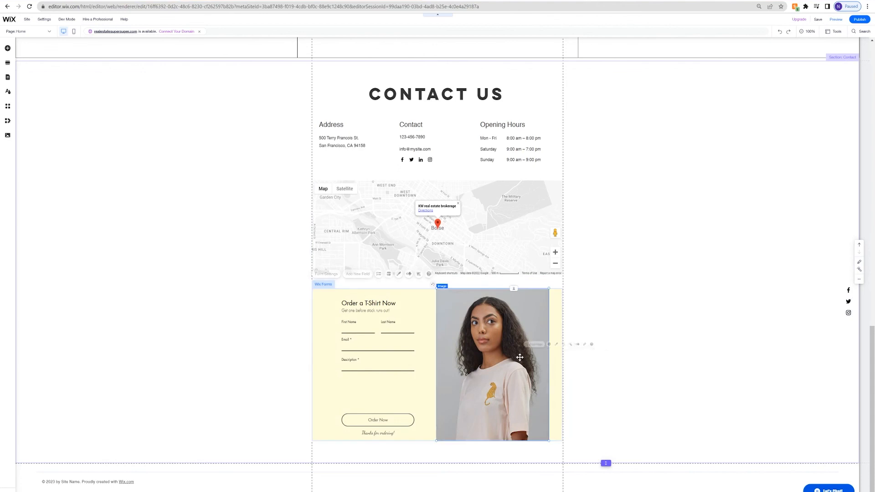
{"action": "left_click_drag", "start_coordinate": [503, 365], "coordinate": [516, 365]}
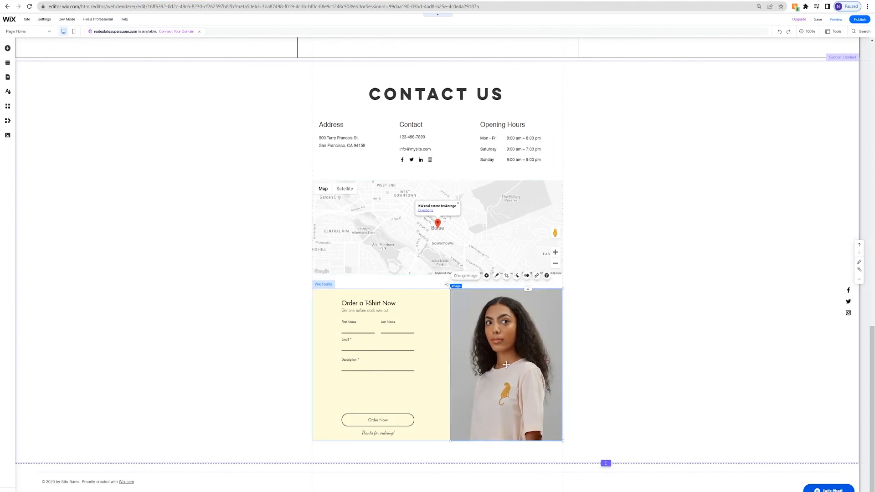
Step: Try to replace the text of the form's submit button in its settings
{"action": "left_click", "coordinate": [378, 418]}
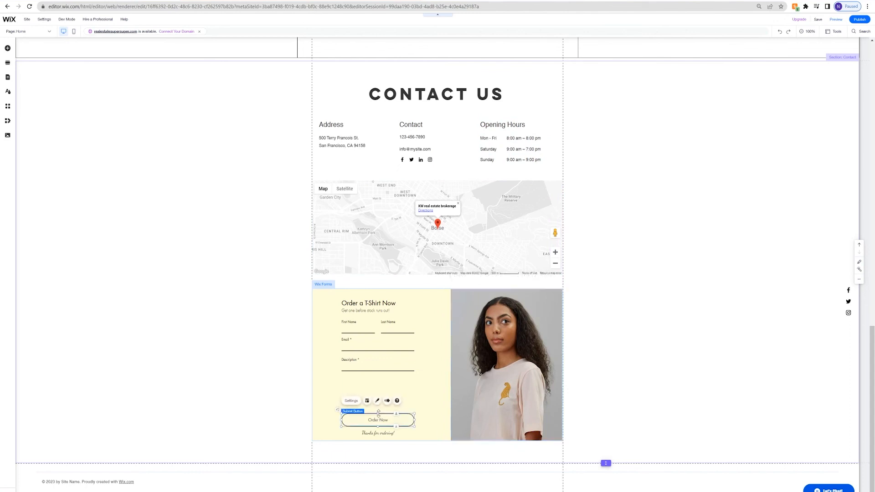
{"action": "left_click", "coordinate": [377, 400]}
{"action": "left_click", "coordinate": [351, 401]}
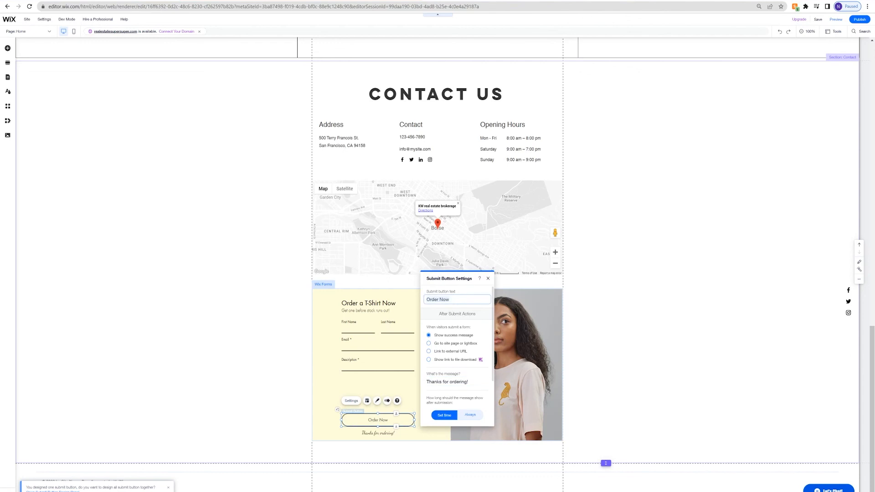
{"action": "key", "text": "ctrl+a"}
{"action": "type", "text": "Su"}
{"action": "left_click", "coordinate": [391, 381]}
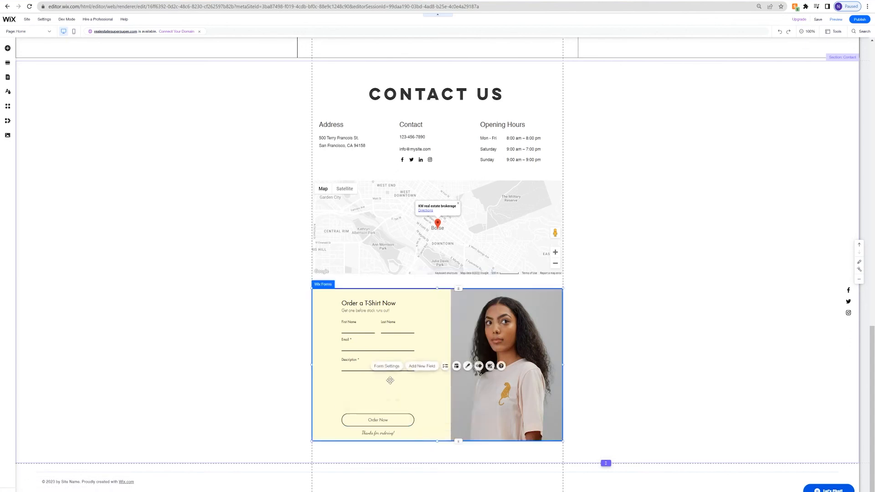
Step: Reword the form's thank-you message to "Thanks for your contact info, we will reach out"
{"action": "type", "text": "or"}
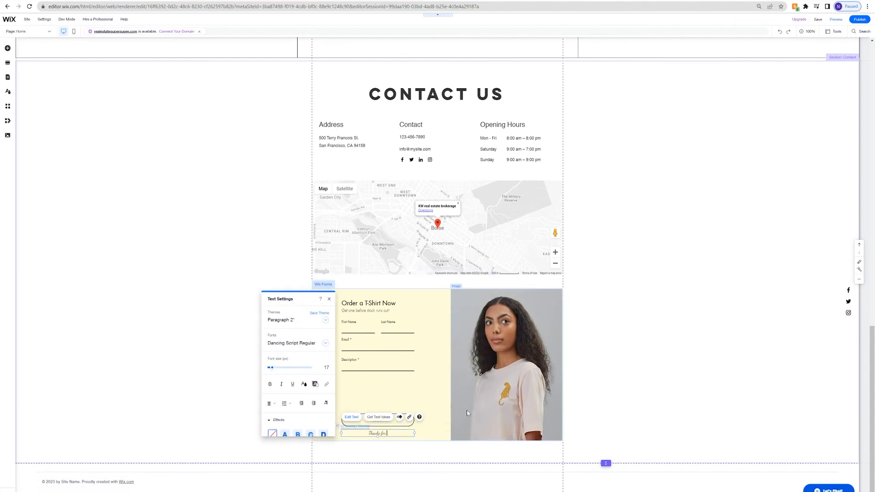
{"action": "type", "text": " your contact info, we will reach out shor"}
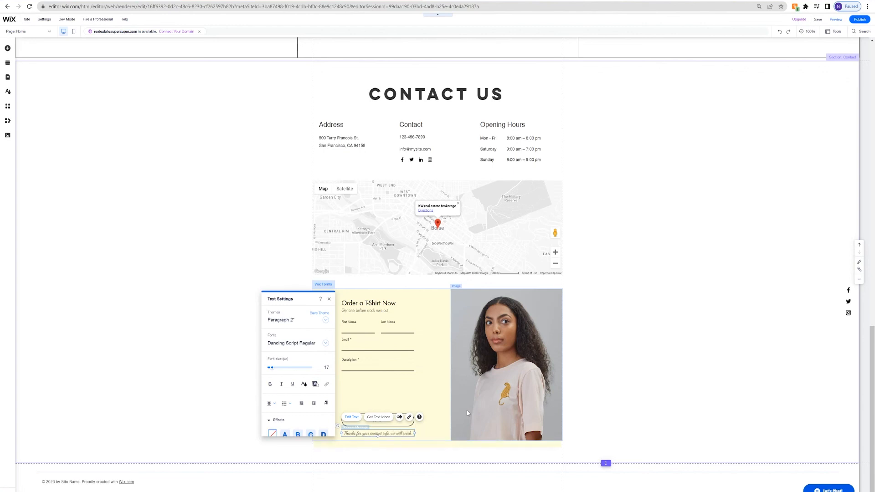